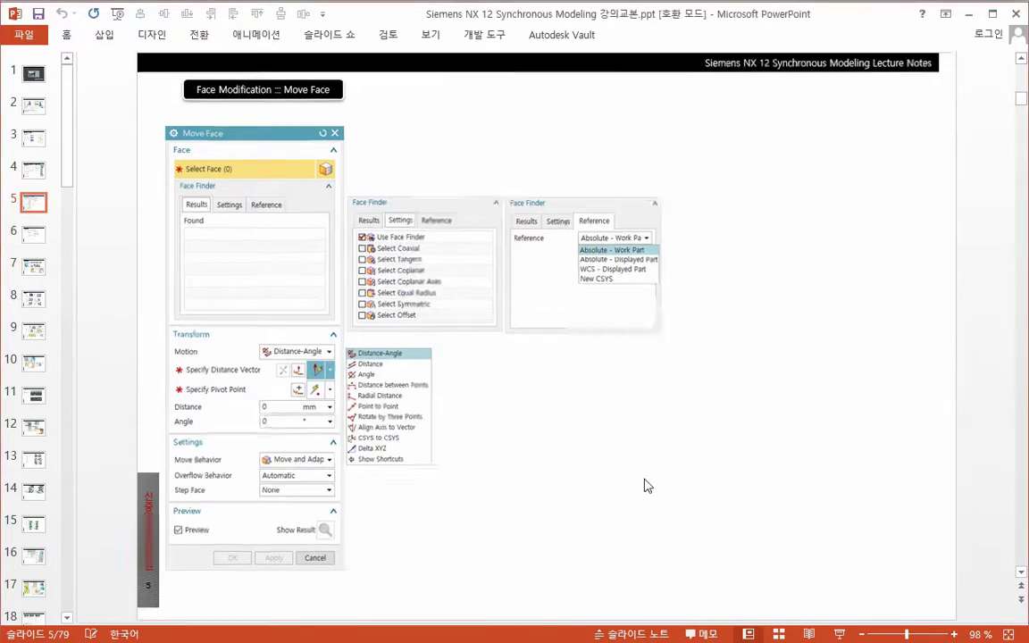
Step: Review the slide on methods for selecting faces and edges, and return to the Move Face slide
{"action": "left_click", "coordinate": [32, 232]}
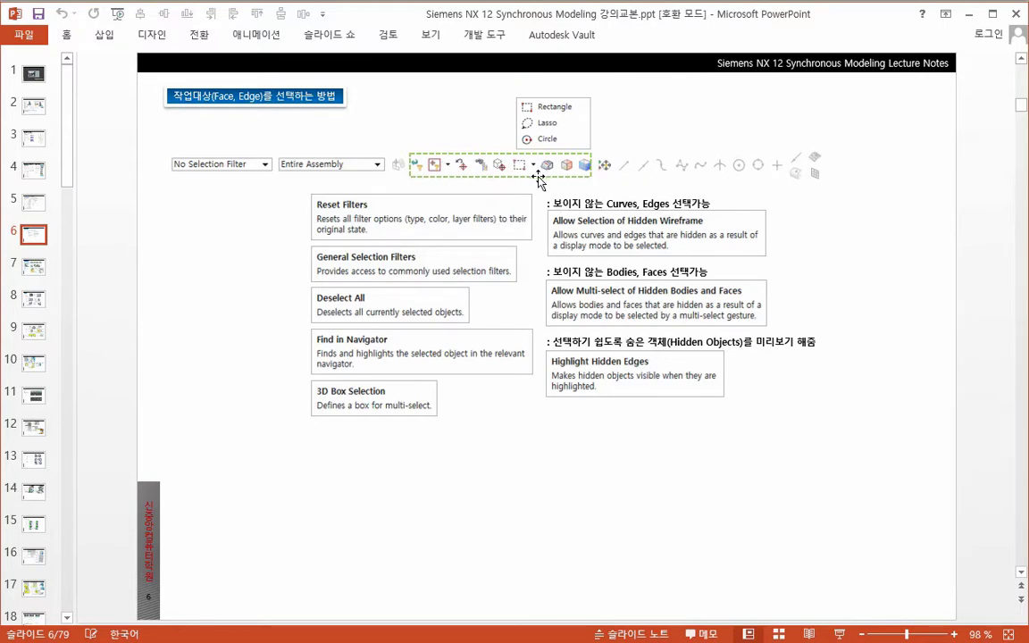
{"action": "left_click", "coordinate": [30, 204]}
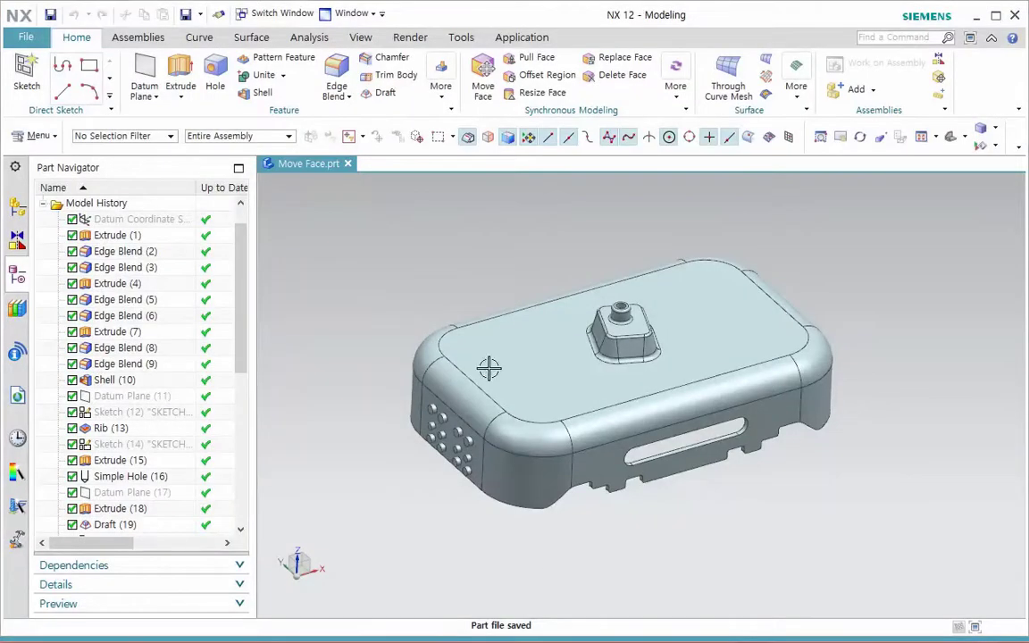
Step: Switch to NX and save the Move Face part
{"action": "left_click", "coordinate": [506, 401]}
{"action": "key", "text": "Escape"}
{"action": "mouse_move", "coordinate": [505, 401]}
{"action": "middle_mouse_down"}
{"action": "mouse_move", "coordinate": [504, 420]}
{"action": "mouse_move", "coordinate": [495, 383]}
{"action": "middle_mouse_up"}
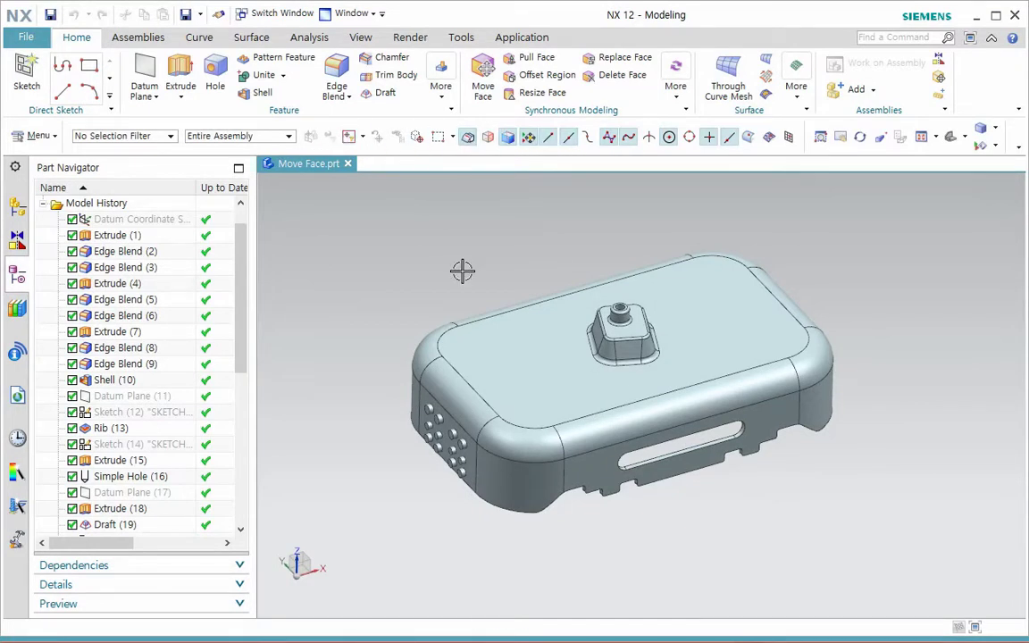
{"action": "key", "text": "ctrl+s"}
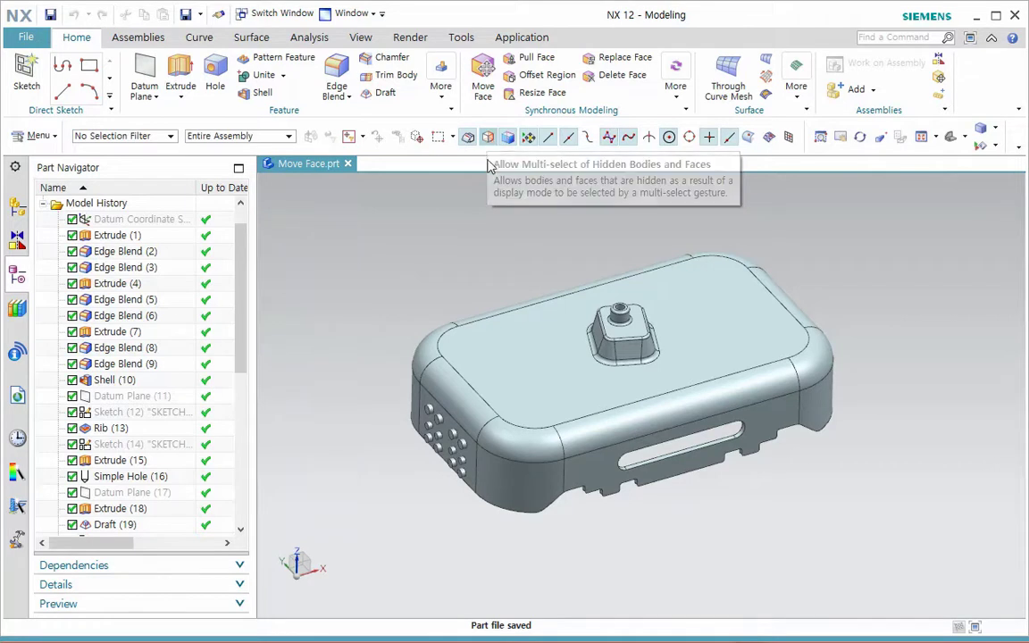
Step: Review which Selection Group commands are enabled for the top border bar
{"action": "left_click", "coordinate": [1023, 152]}
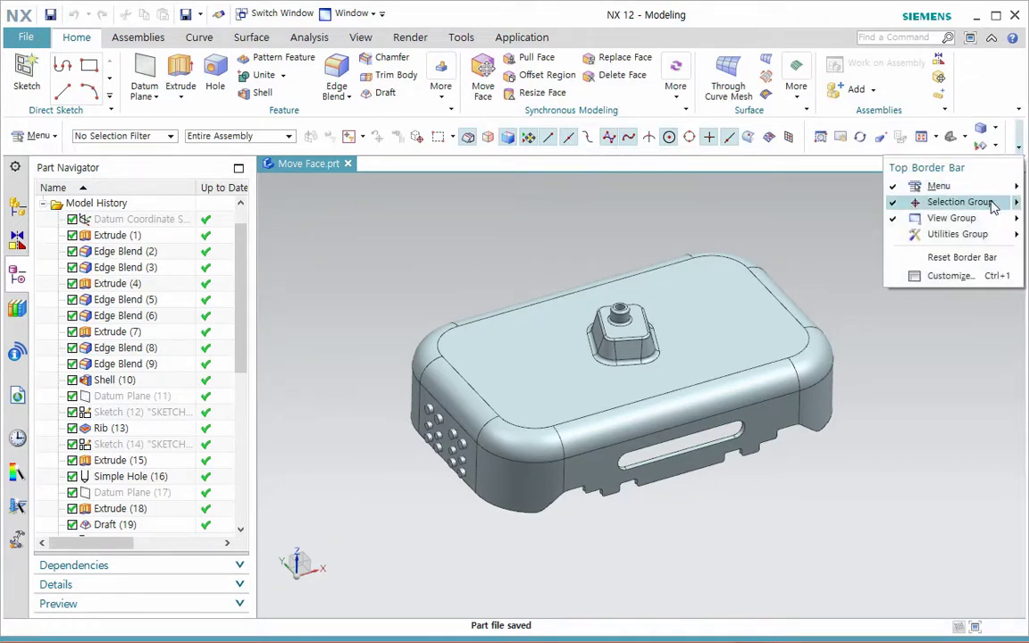
{"action": "mouse_move", "coordinate": [993, 206]}
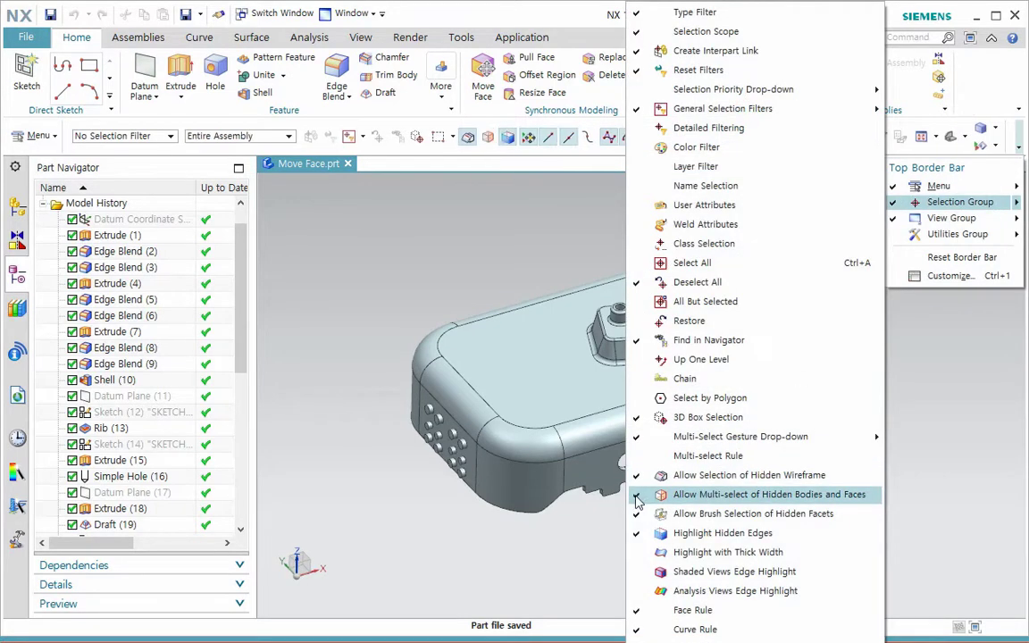
{"action": "left_click", "coordinate": [514, 513]}
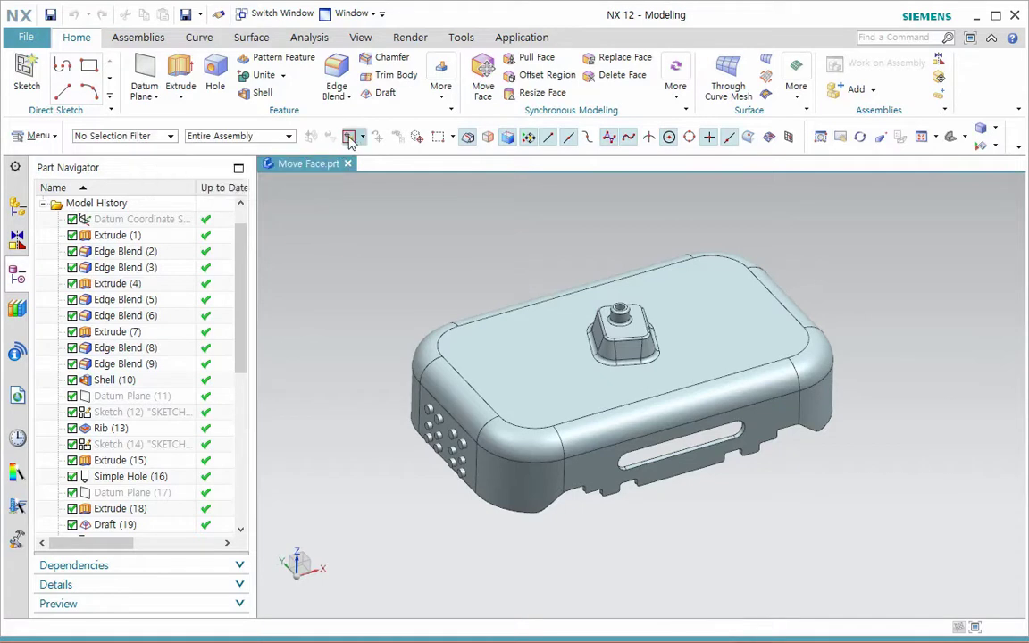
Step: Set the selection filter to Face, box-select the faces of the raised boss, and deselect them with a second box
{"action": "left_click", "coordinate": [157, 136]}
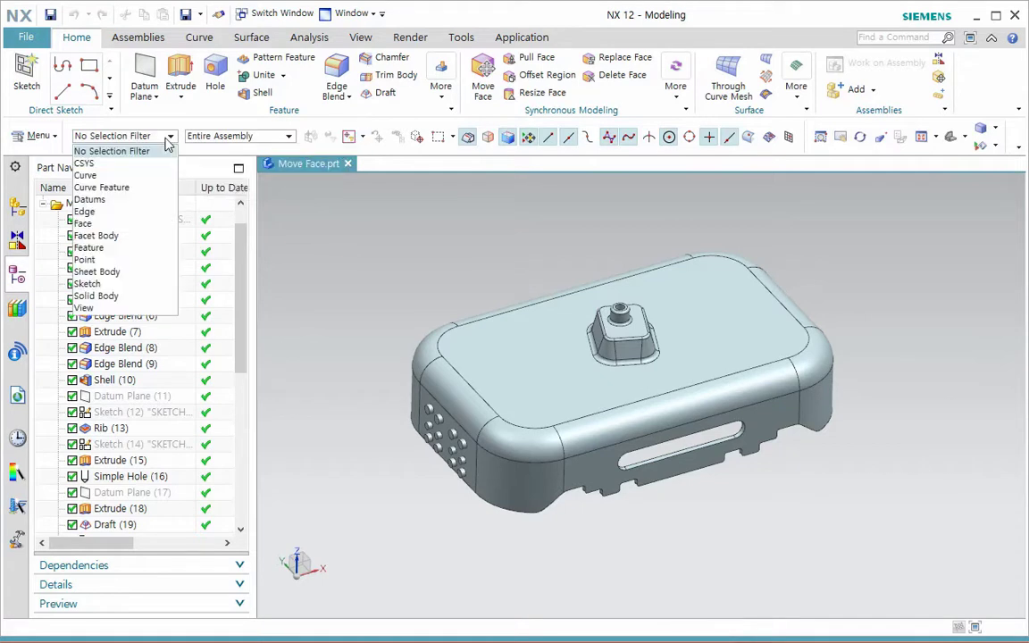
{"action": "left_click", "coordinate": [126, 224]}
{"action": "left_click_drag", "start_coordinate": [547, 260], "coordinate": [682, 386]}
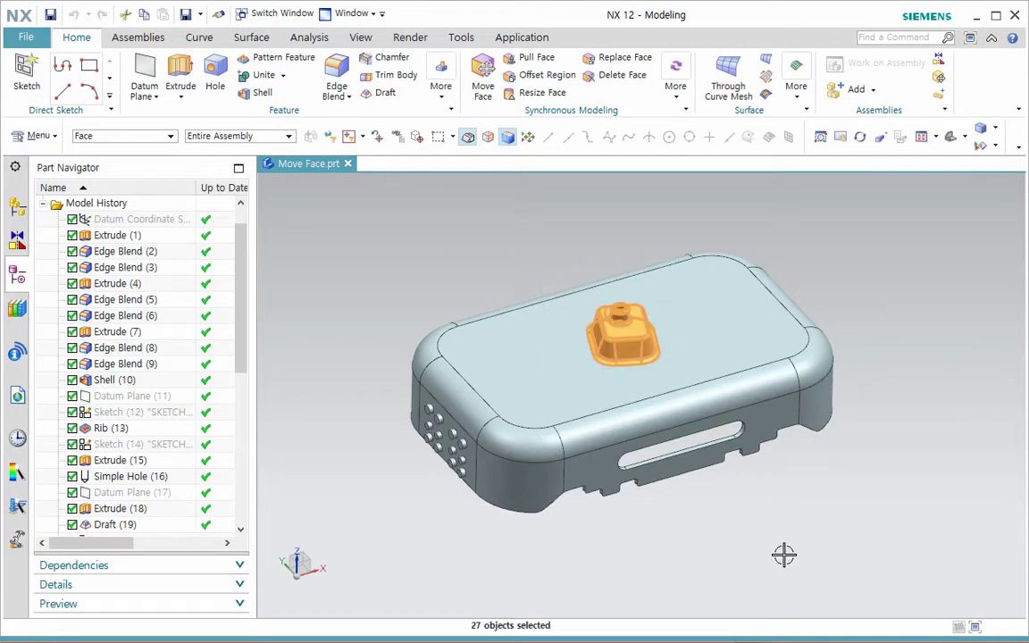
{"action": "left_click_drag", "start_coordinate": [557, 266], "coordinate": [700, 397]}
Step: Select individual faces of the raised boss and deselect them all
{"action": "scroll", "coordinate": [624, 383], "scroll_direction": "up", "scroll_amount": 3}
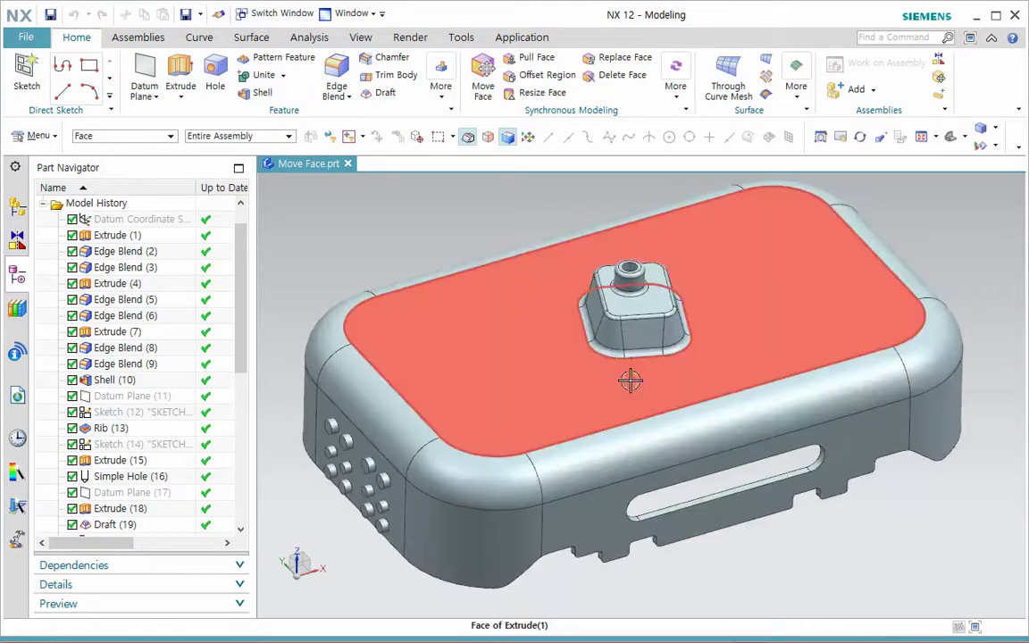
{"action": "left_click", "coordinate": [622, 351]}
{"action": "left_click", "coordinate": [636, 308]}
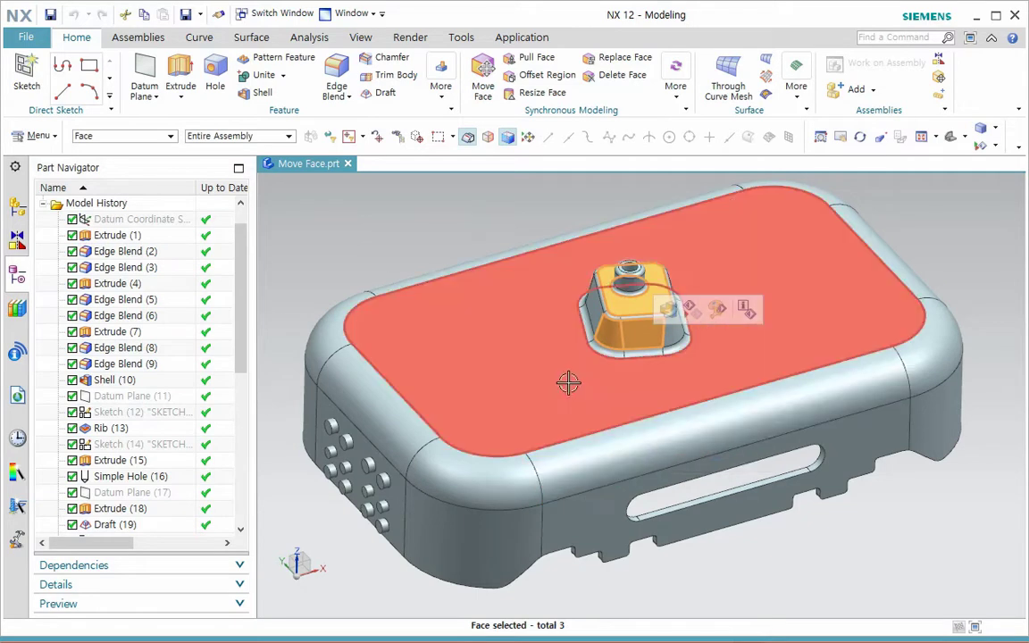
{"action": "left_click_drag", "start_coordinate": [537, 217], "coordinate": [699, 375]}
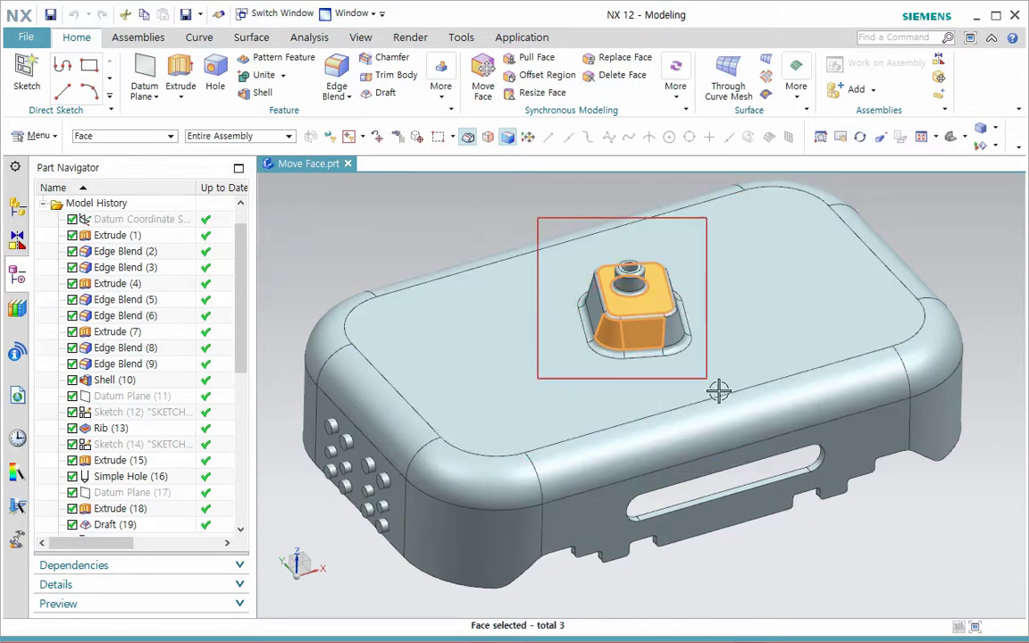
{"action": "key", "text": "Escape"}
{"action": "scroll", "coordinate": [772, 533], "scroll_direction": "down", "scroll_amount": 3}
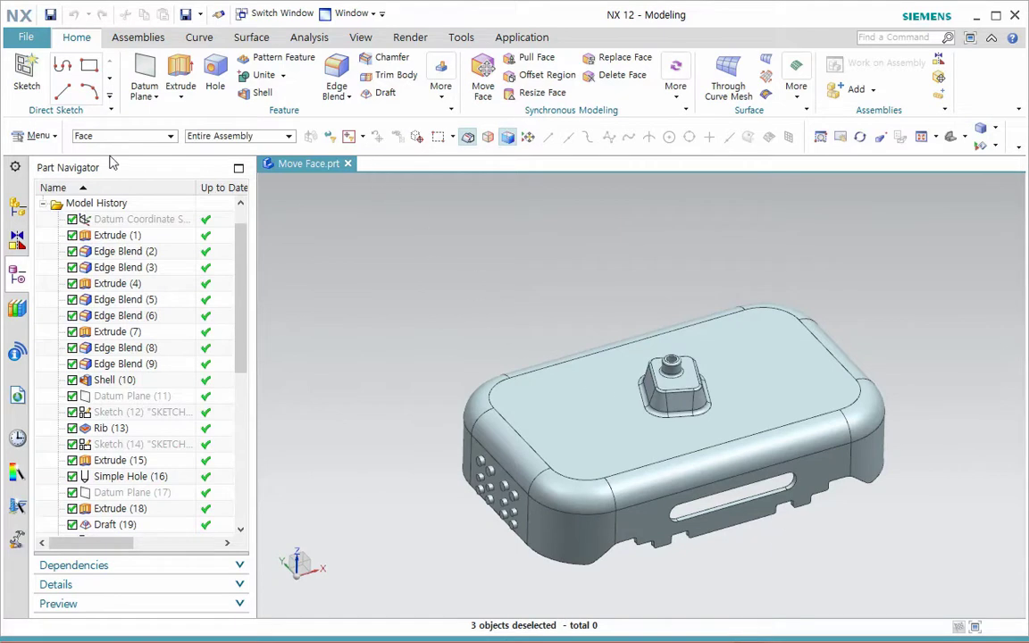
Step: Restrict selection to both the Edge and Face types with Detailed Filtering
{"action": "left_click", "coordinate": [364, 138]}
{"action": "left_click", "coordinate": [402, 156]}
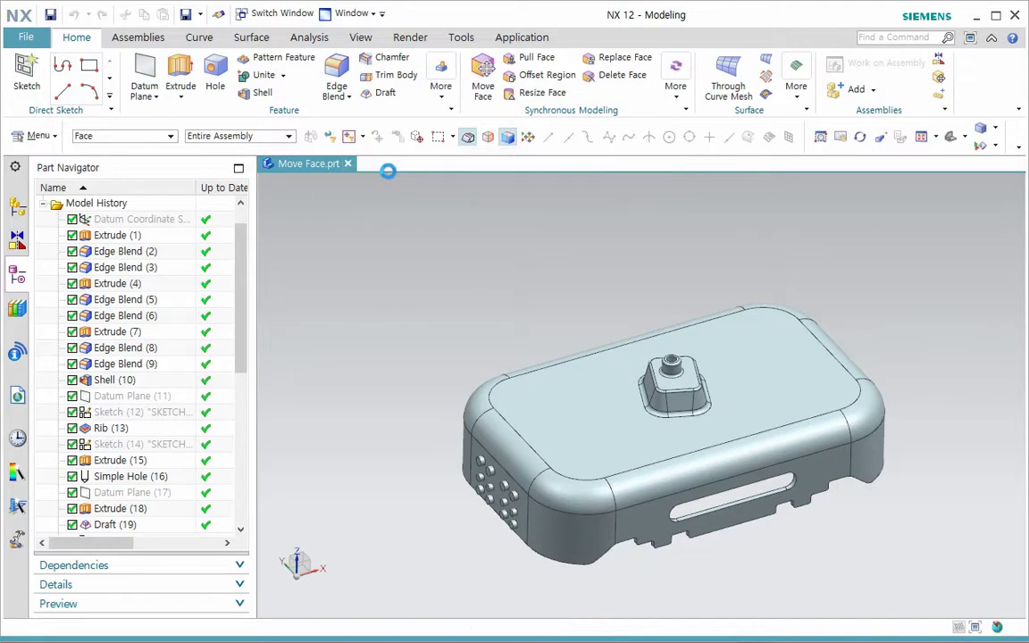
{"action": "left_click_drag", "start_coordinate": [428, 347], "coordinate": [329, 205]}
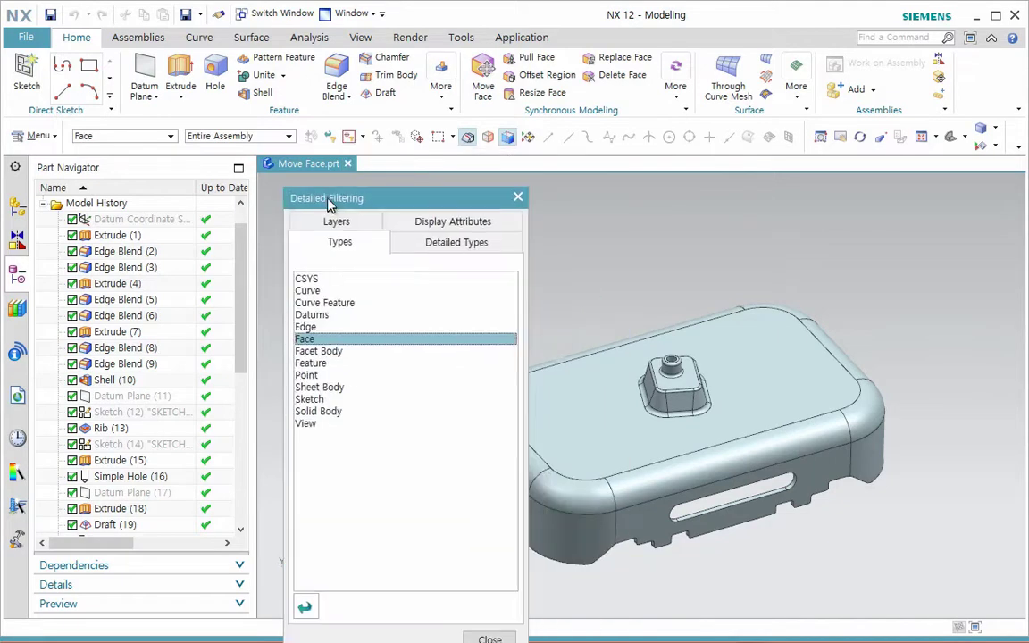
{"action": "left_click", "coordinate": [370, 225]}
{"action": "left_click", "coordinate": [427, 219]}
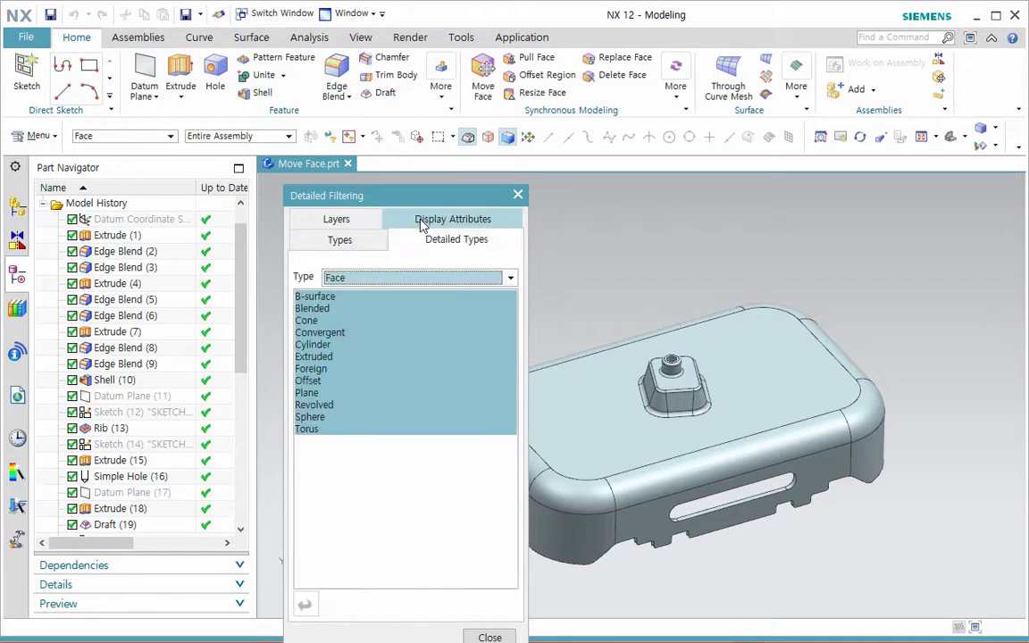
{"action": "left_click", "coordinate": [372, 245]}
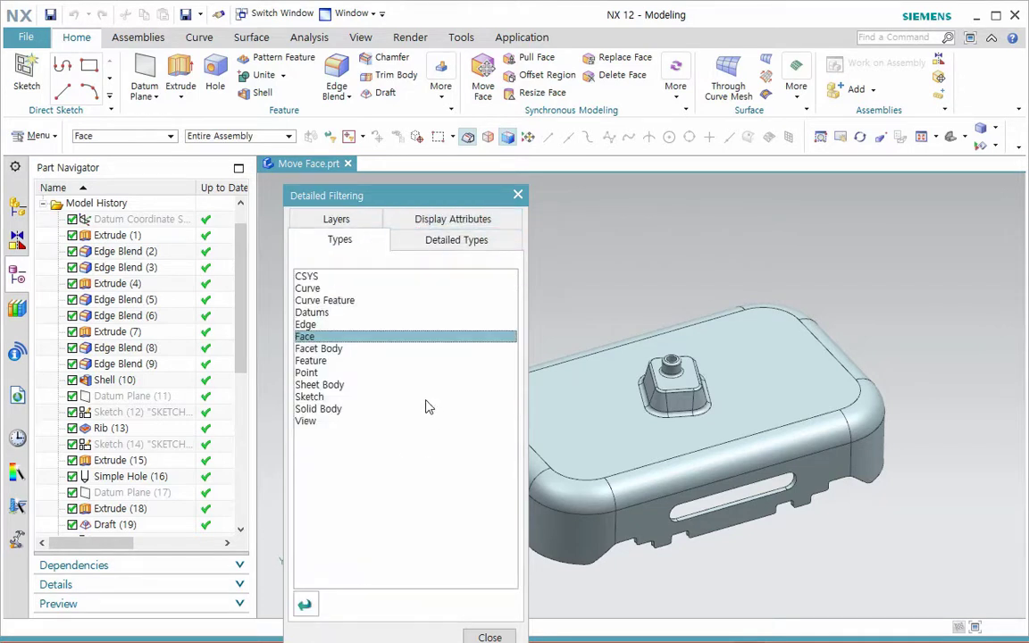
{"action": "left_click", "coordinate": [309, 326]}
{"action": "left_click", "coordinate": [305, 337], "text": "ctrl"}
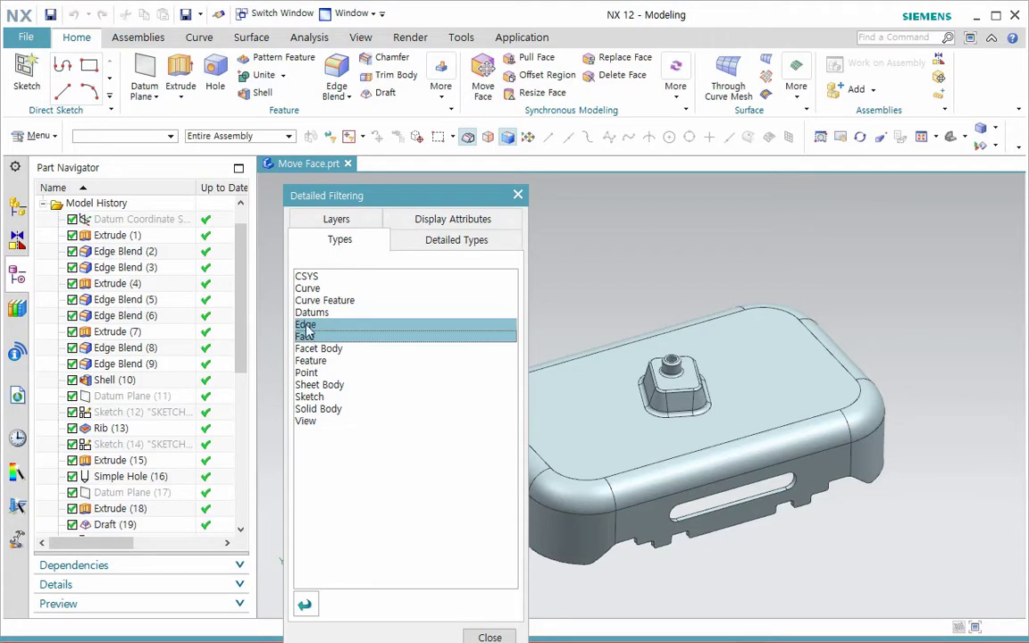
{"action": "left_click", "coordinate": [489, 637]}
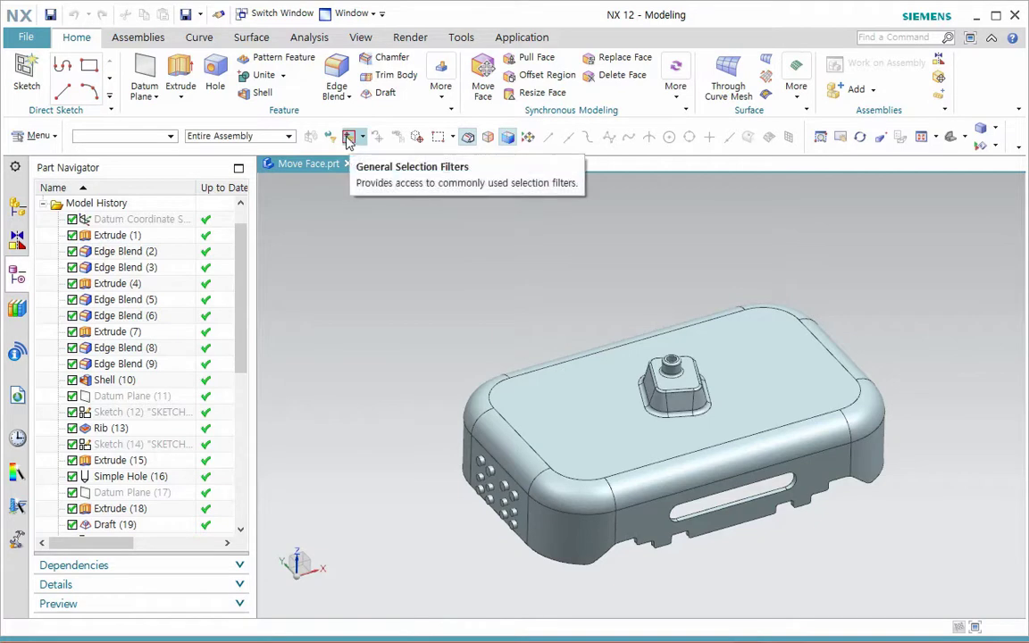
Step: Box-select the edges and faces around the raised boss, reset the selection filters, and clear the selection
{"action": "left_click_drag", "start_coordinate": [613, 316], "coordinate": [734, 442]}
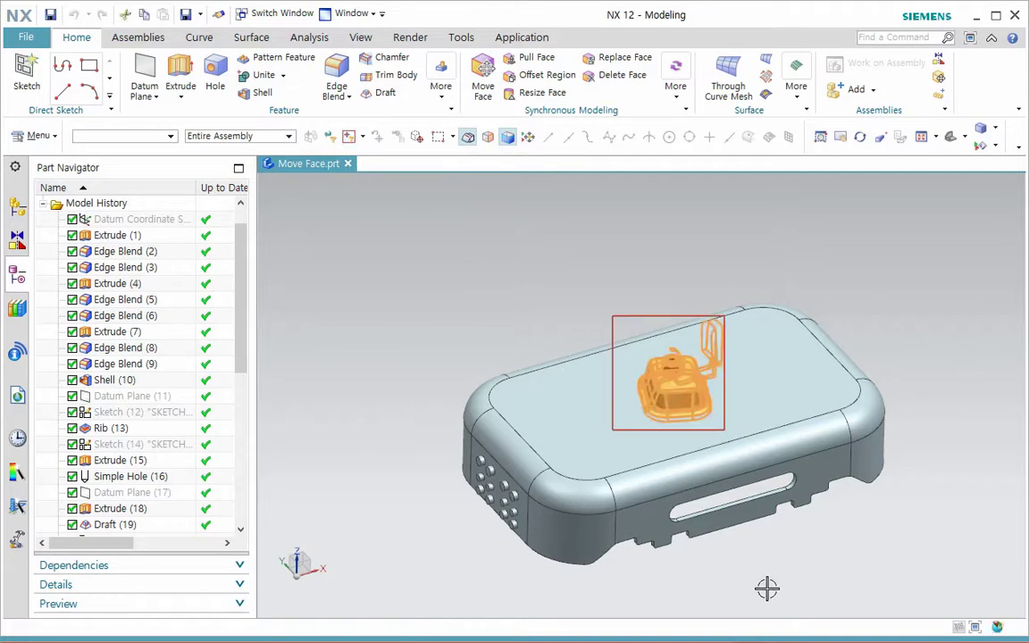
{"action": "scroll", "coordinate": [764, 570], "scroll_direction": "up", "scroll_amount": 1}
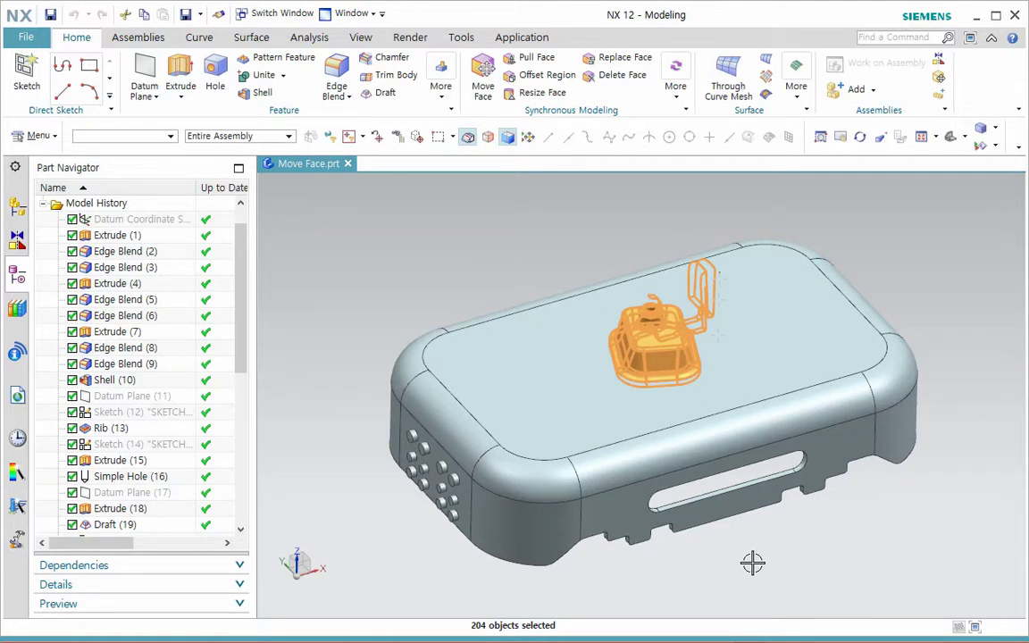
{"action": "left_click", "coordinate": [329, 139]}
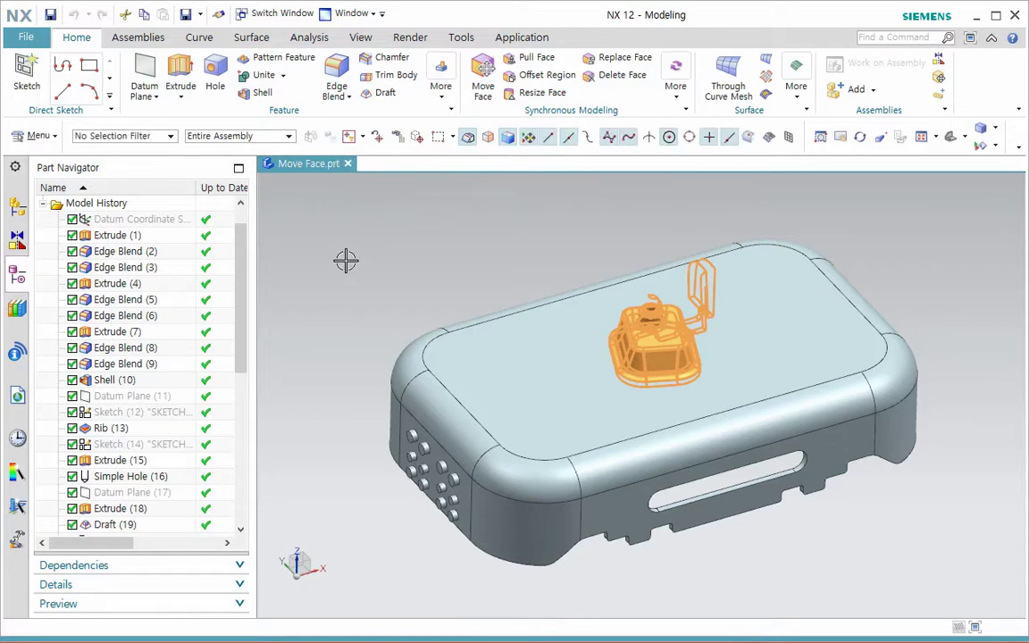
{"action": "left_click", "coordinate": [145, 135]}
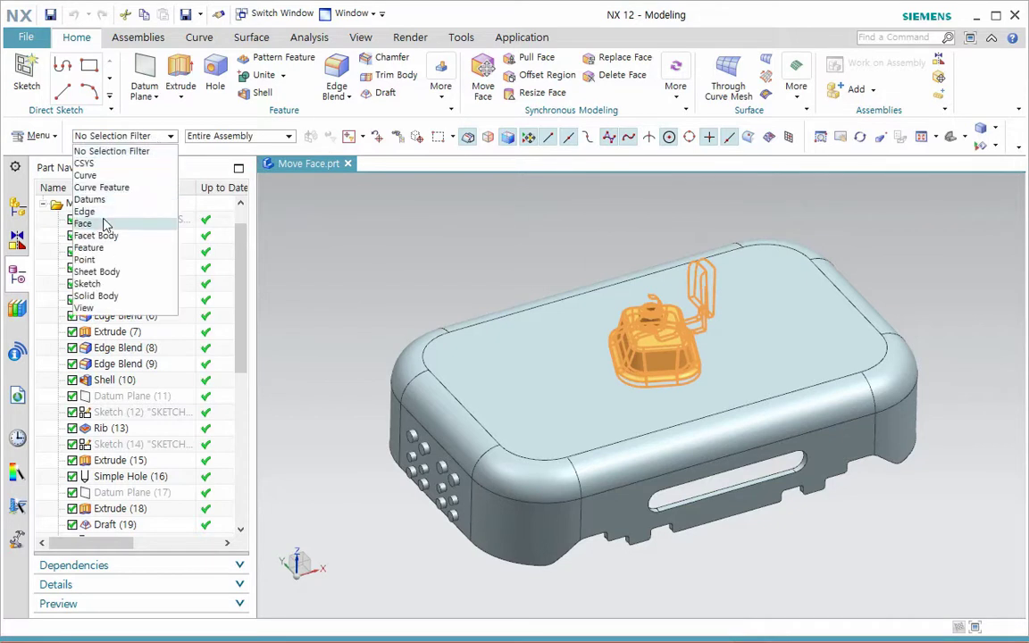
{"action": "key", "text": "Escape"}
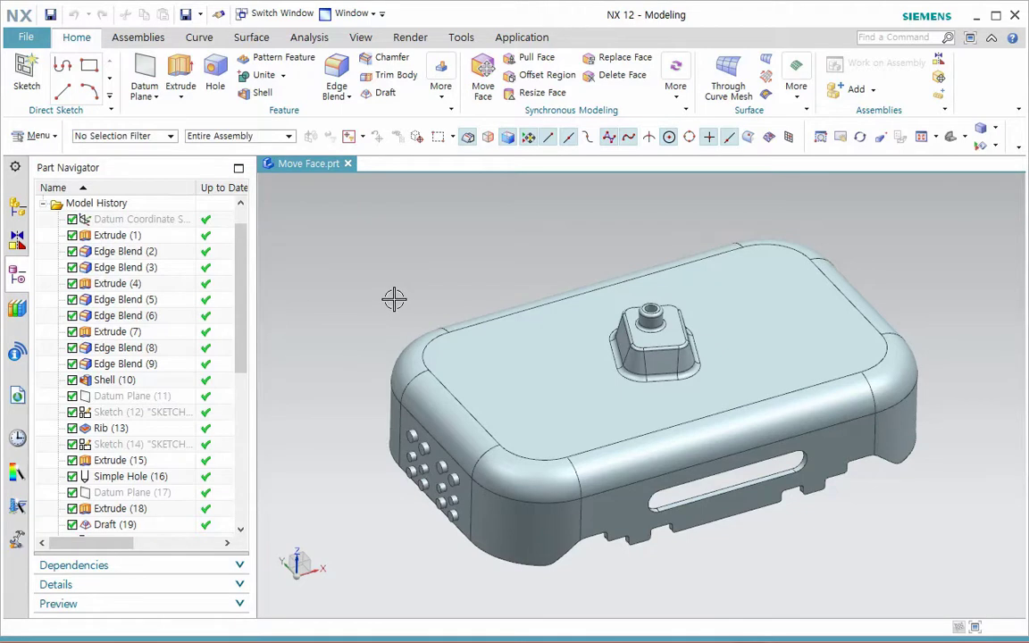
Step: Set the layer filter to layer 1 and clear the layer filtering again
{"action": "left_click", "coordinate": [364, 140]}
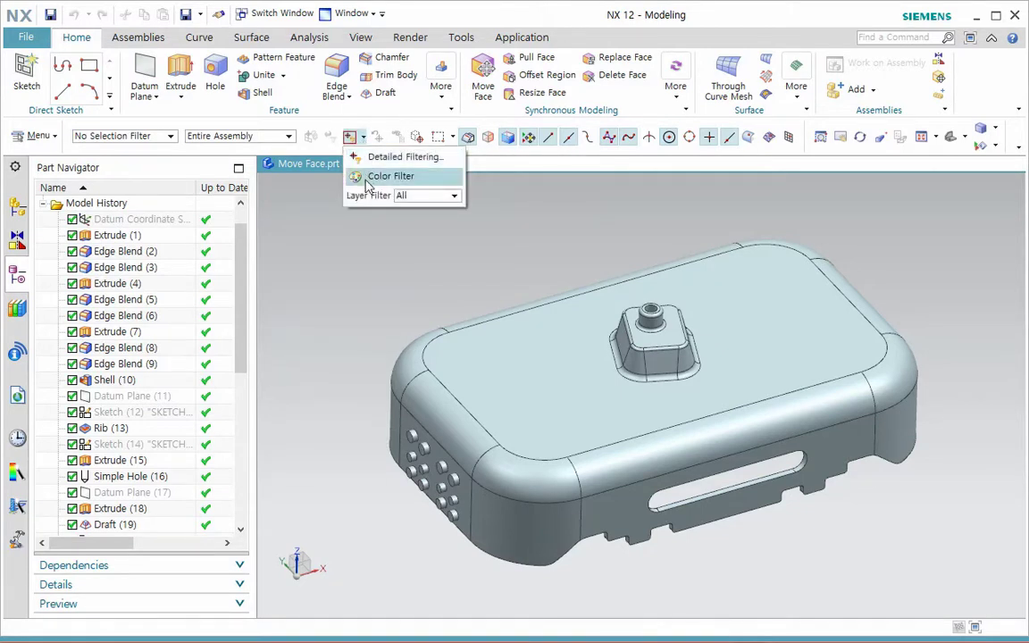
{"action": "left_click", "coordinate": [414, 197]}
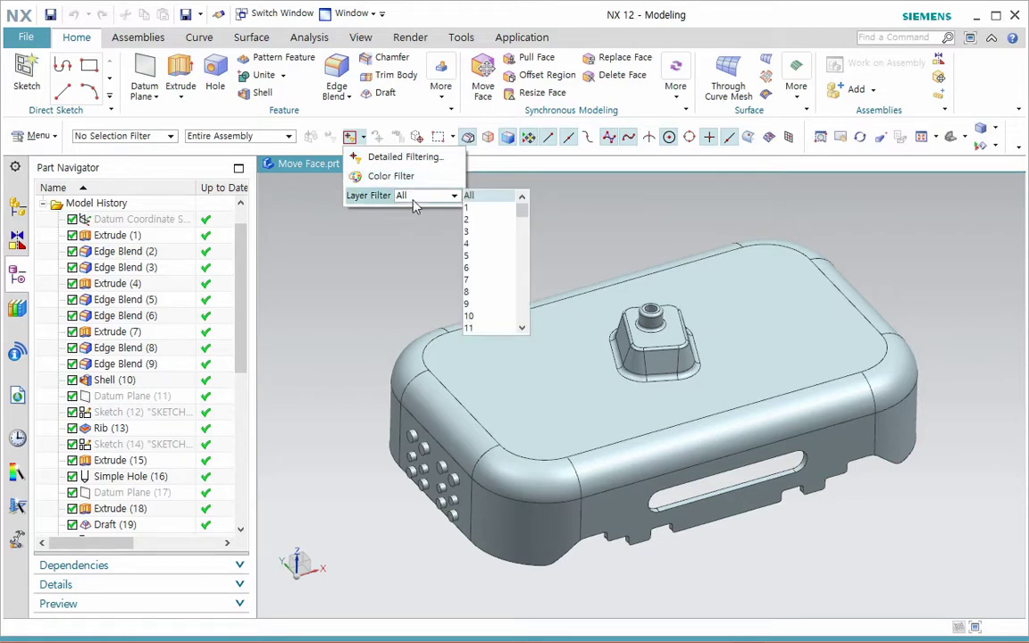
{"action": "left_click", "coordinate": [468, 196]}
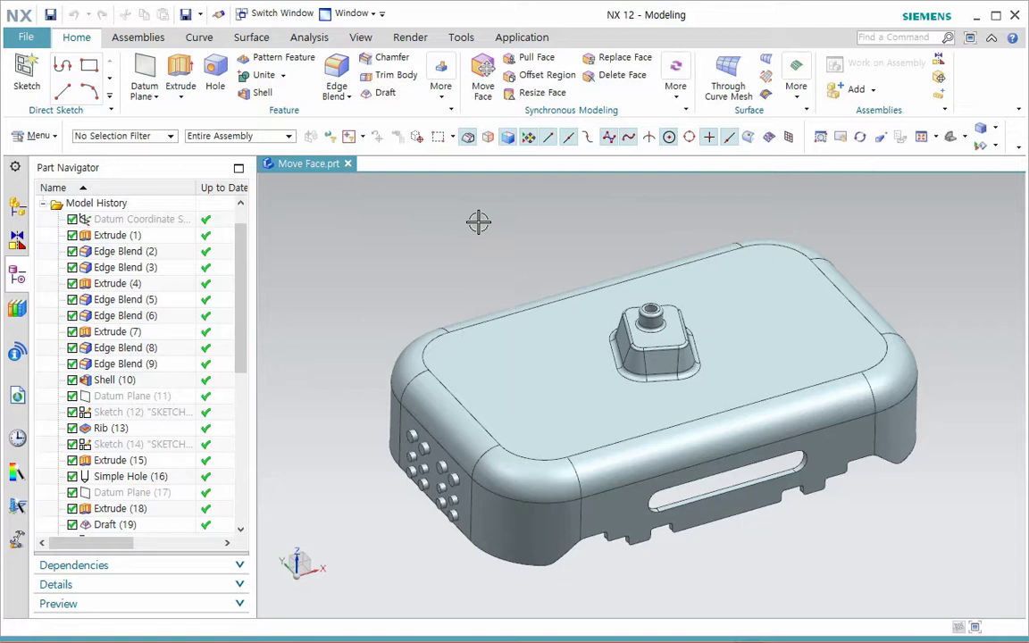
{"action": "left_click", "coordinate": [349, 136]}
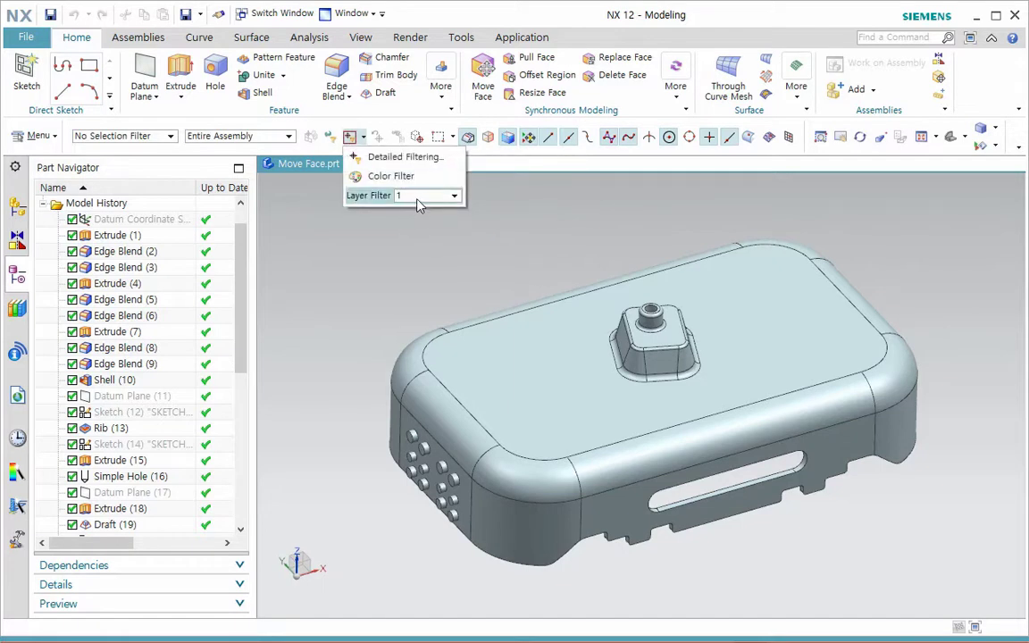
{"action": "left_click", "coordinate": [418, 199]}
{"action": "left_click", "coordinate": [469, 223]}
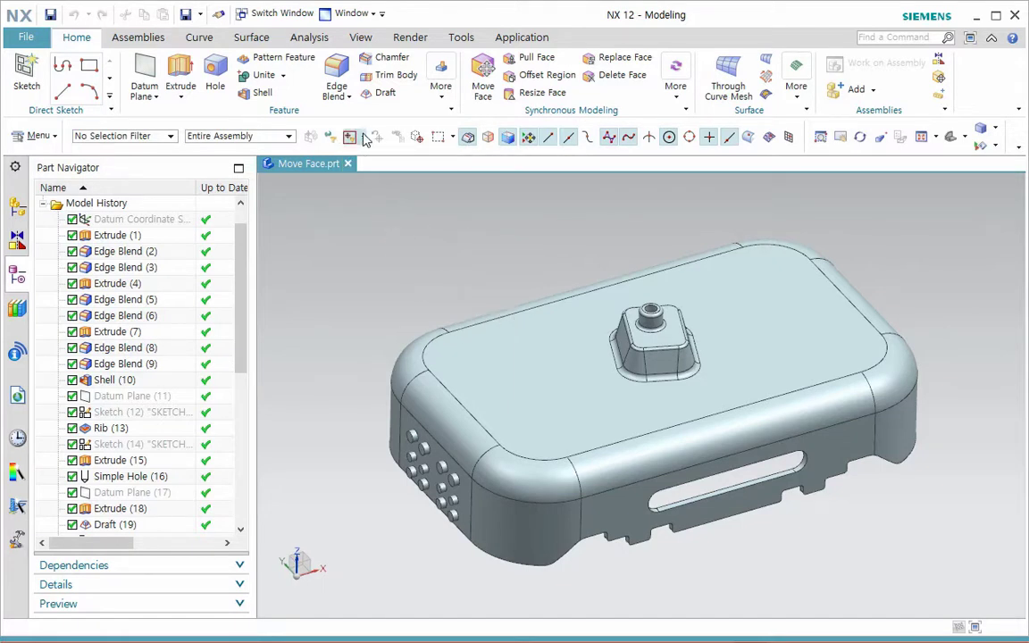
{"action": "left_click", "coordinate": [363, 136]}
{"action": "scroll", "coordinate": [403, 287], "scroll_direction": "down", "scroll_amount": 2}
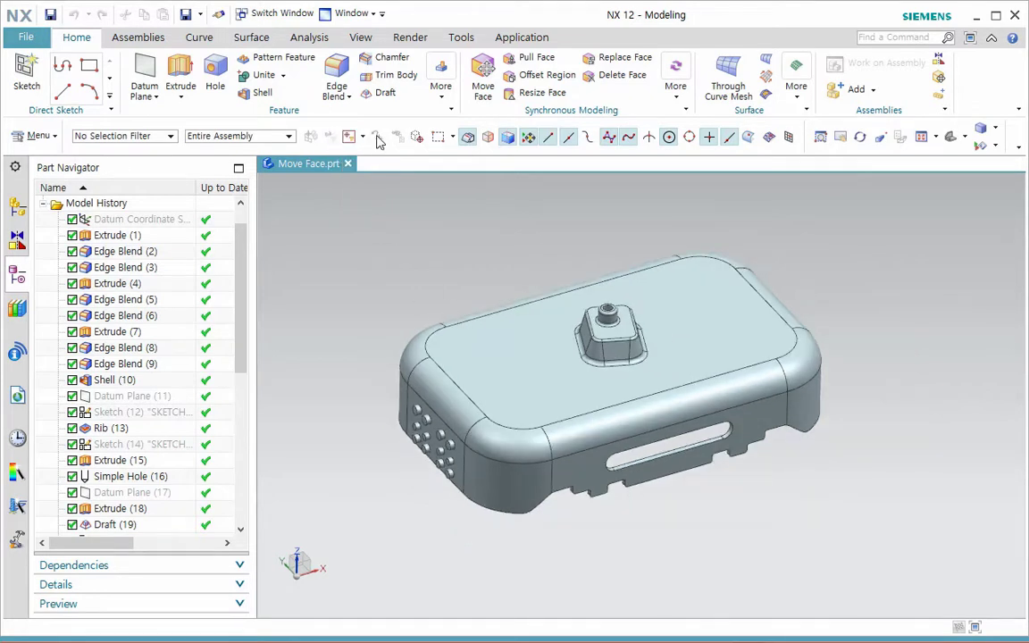
Step: Box-select the objects around the raised boss, deselect them with a box, reselect them, and clear the selection with Deselect All
{"action": "left_click_drag", "start_coordinate": [514, 252], "coordinate": [665, 393]}
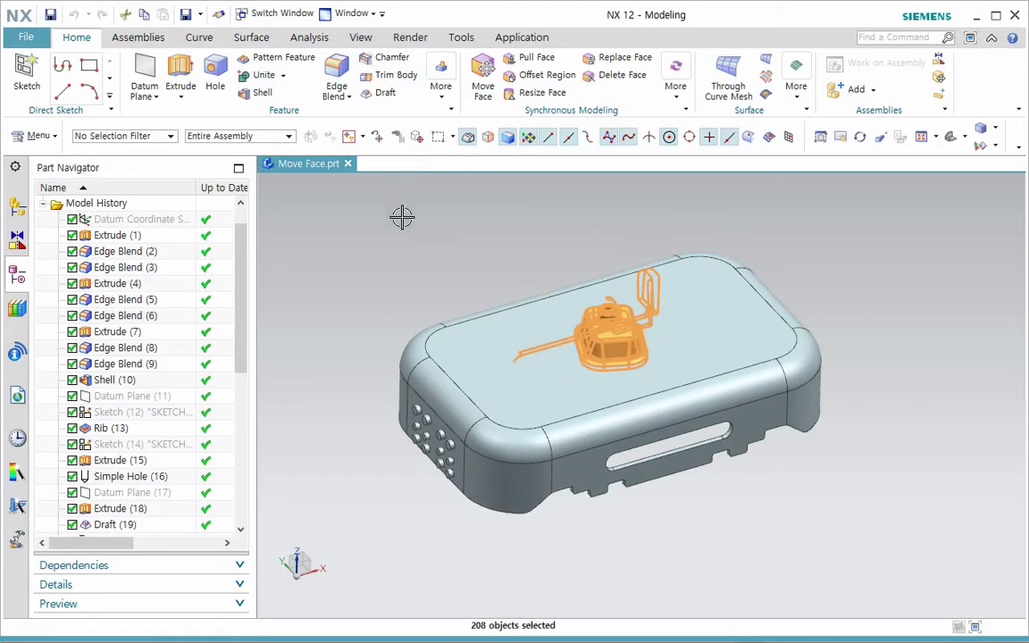
{"action": "left_click_drag", "start_coordinate": [446, 230], "coordinate": [647, 393], "text": "shift"}
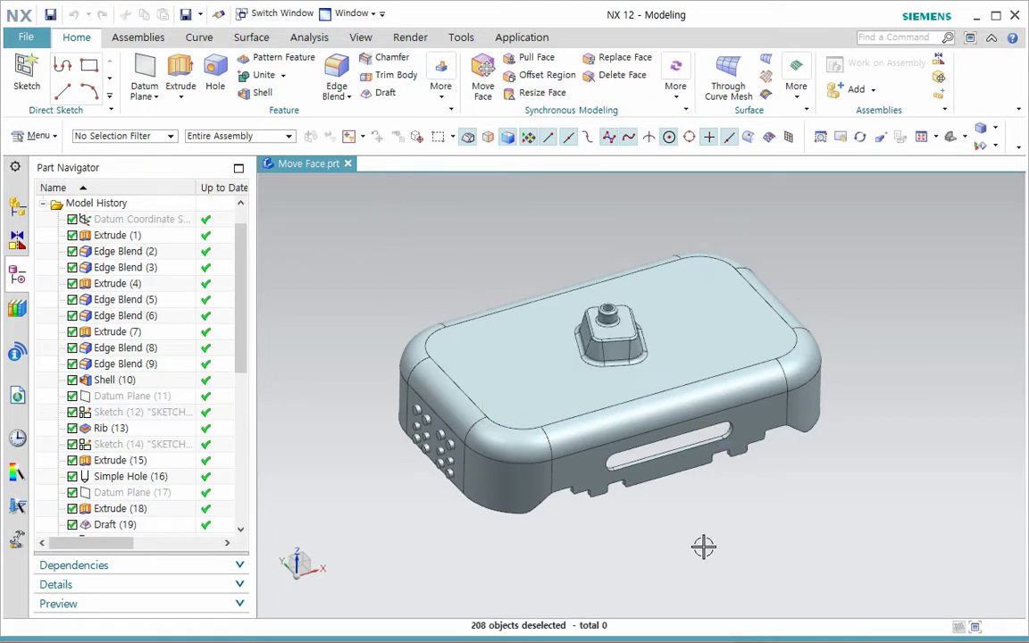
{"action": "left_click_drag", "start_coordinate": [523, 261], "coordinate": [668, 377]}
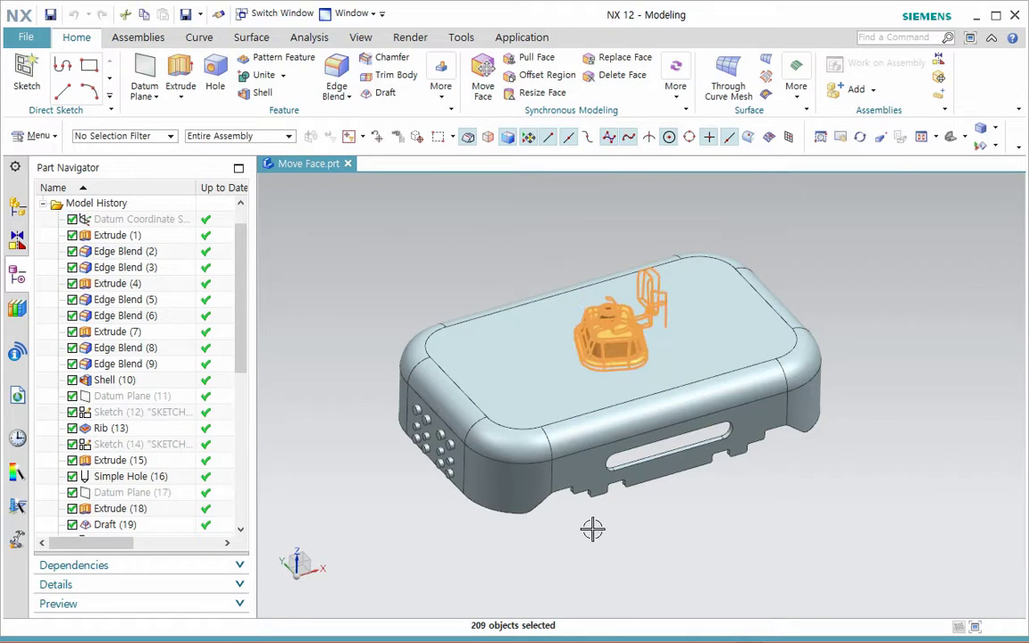
{"action": "left_click", "coordinate": [377, 136]}
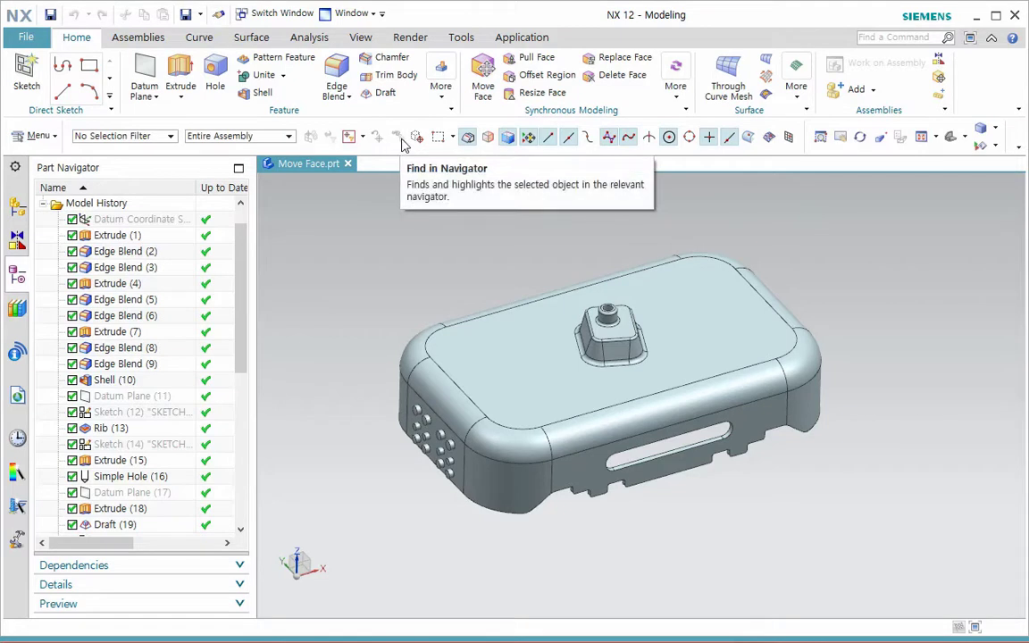
{"action": "scroll", "coordinate": [679, 355], "scroll_direction": "up", "scroll_amount": 2}
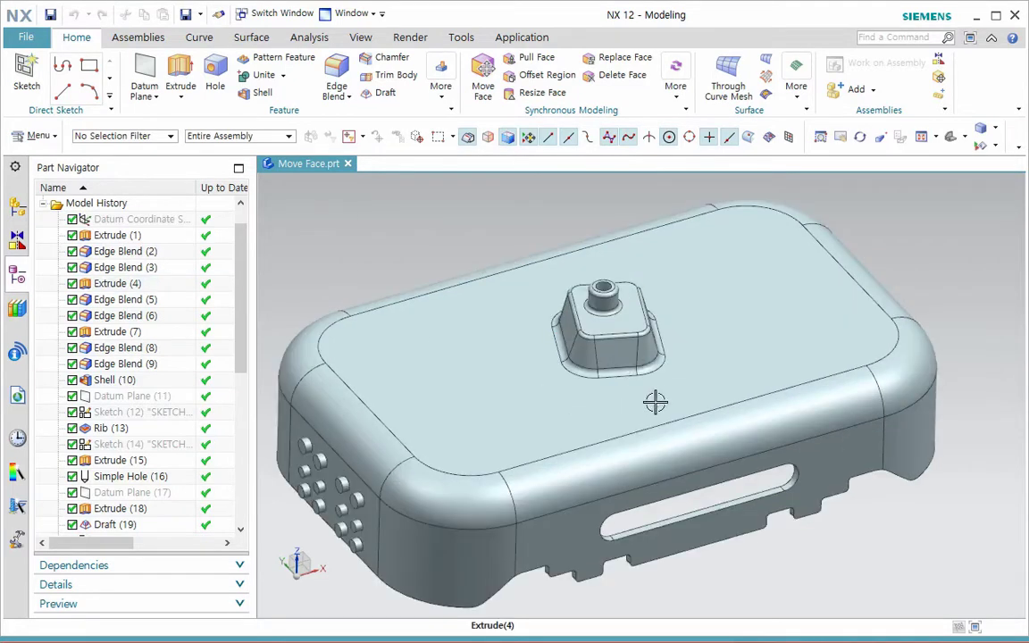
Step: Select the edge blend around the boss's top and the base extrude, and deselect the base extrude
{"action": "scroll", "coordinate": [700, 406], "scroll_direction": "down", "scroll_amount": 1}
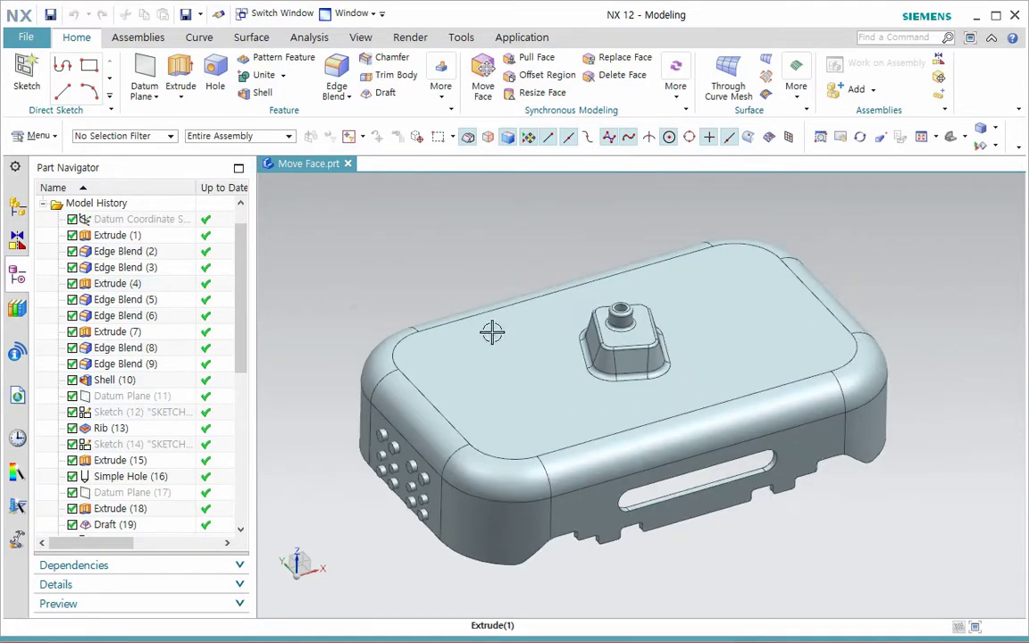
{"action": "left_click", "coordinate": [646, 357]}
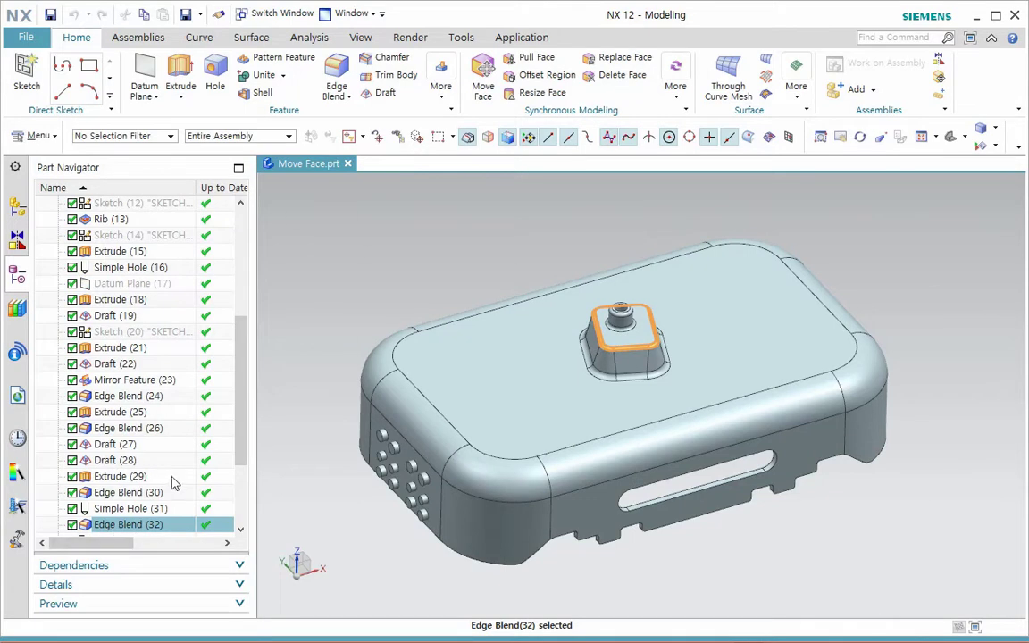
{"action": "left_click", "coordinate": [490, 427]}
{"action": "left_click", "coordinate": [521, 423], "text": "shift"}
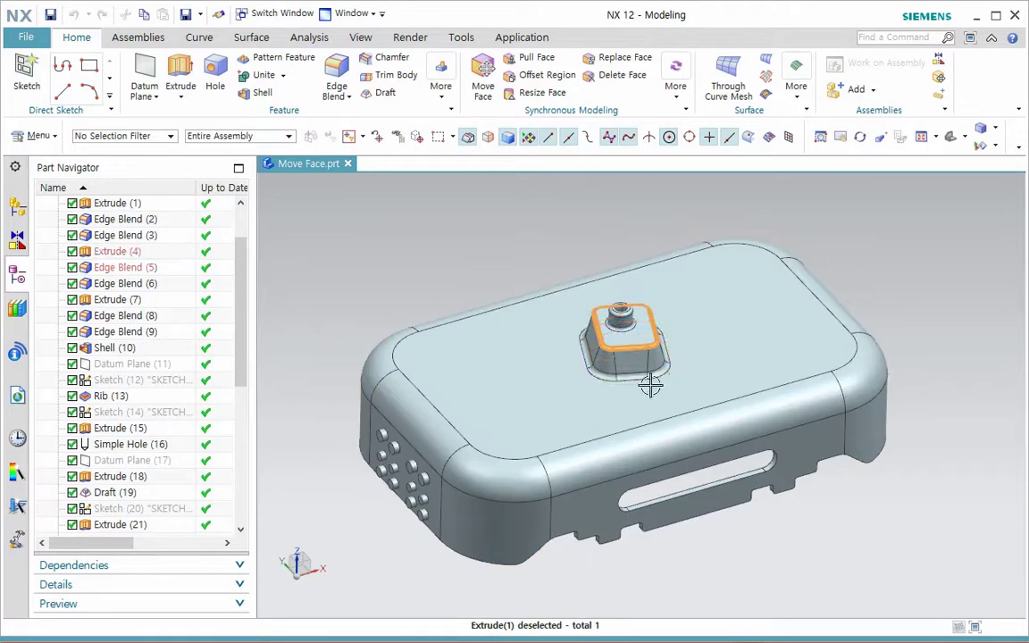
Step: Add the tapered boss's extrude feature to the selection and clear the whole selection
{"action": "left_click", "coordinate": [650, 373]}
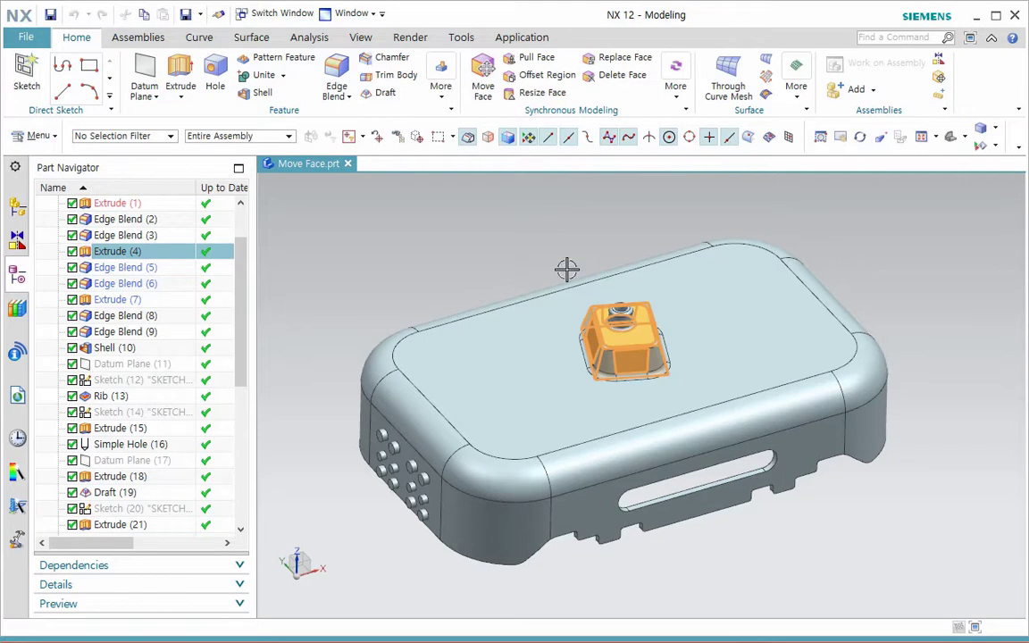
{"action": "middle_click_drag", "start_coordinate": [767, 541], "coordinate": [704, 577]}
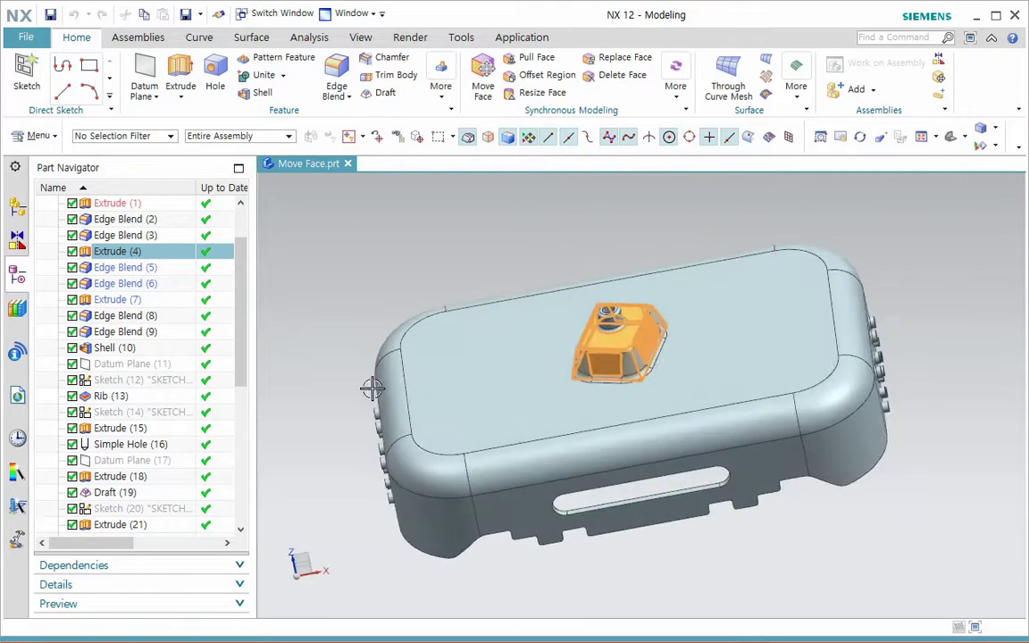
{"action": "key", "text": "Escape"}
{"action": "middle_click_drag", "start_coordinate": [344, 311], "coordinate": [395, 276]}
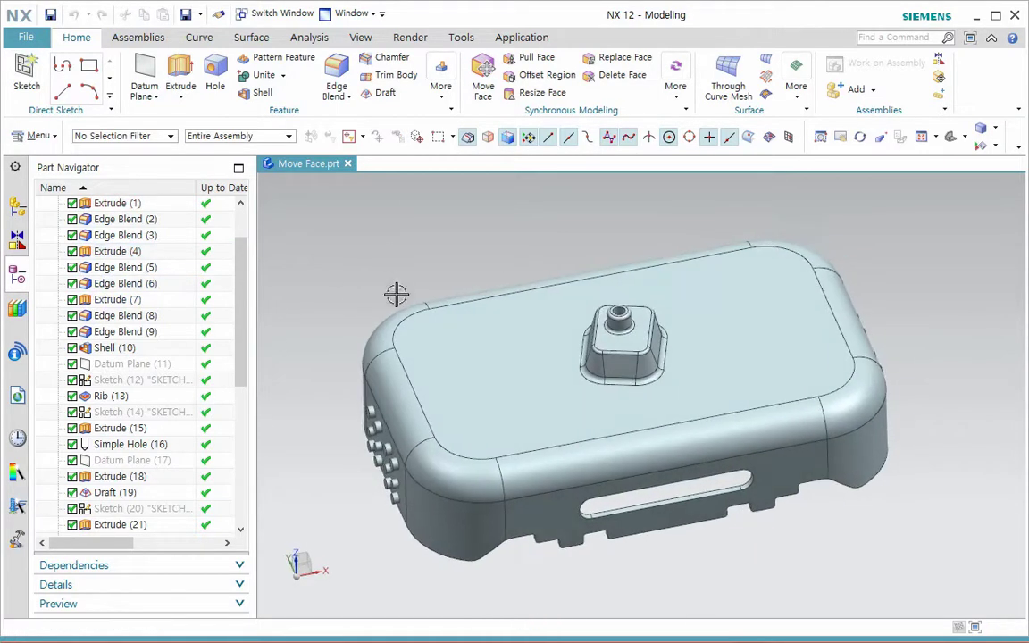
Step: Start 3D Box Selection with the nozzle's cylindrical face as the initial box and collect the objects inside it
{"action": "left_click", "coordinate": [416, 139]}
{"action": "scroll", "coordinate": [654, 371], "scroll_direction": "up", "scroll_amount": 3}
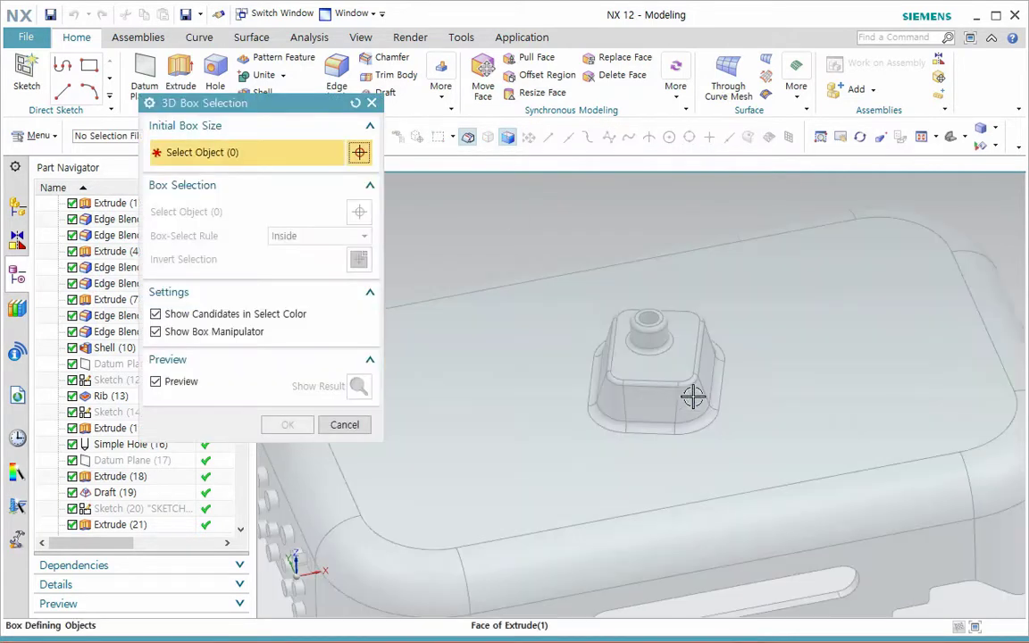
{"action": "left_click", "coordinate": [654, 344]}
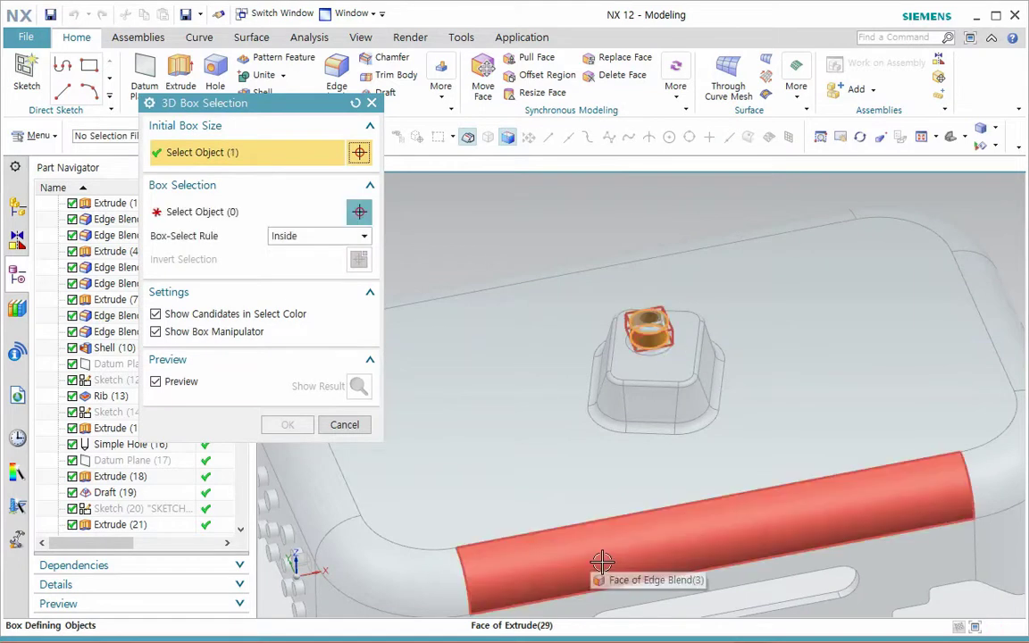
{"action": "left_click", "coordinate": [224, 214]}
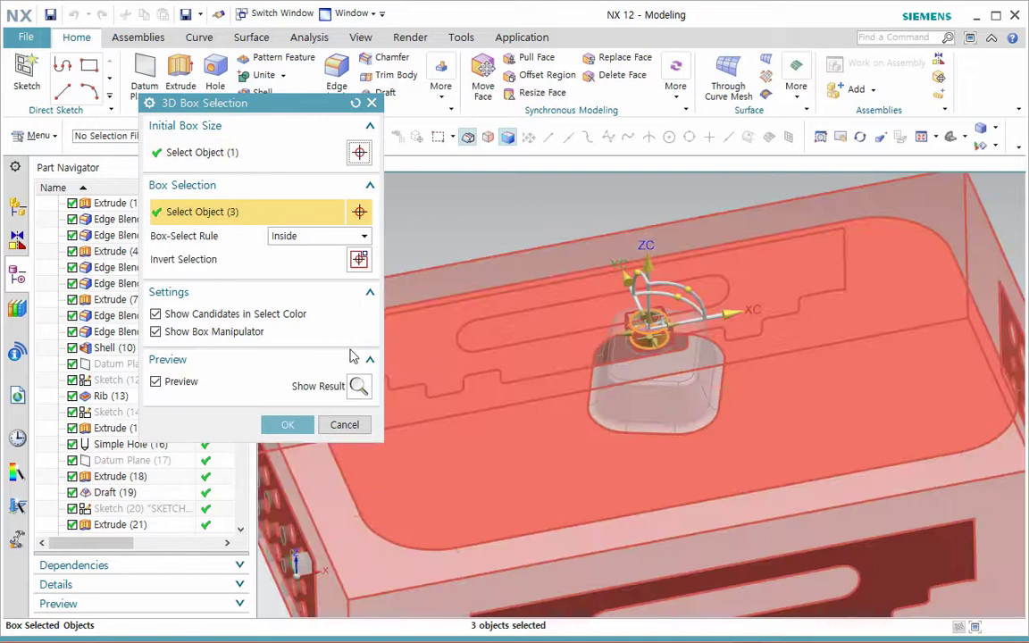
Step: Turn off Show Candidates in Select Color and Show Box Manipulator, and reset the 3D Box Selection settings
{"action": "left_click", "coordinate": [155, 313]}
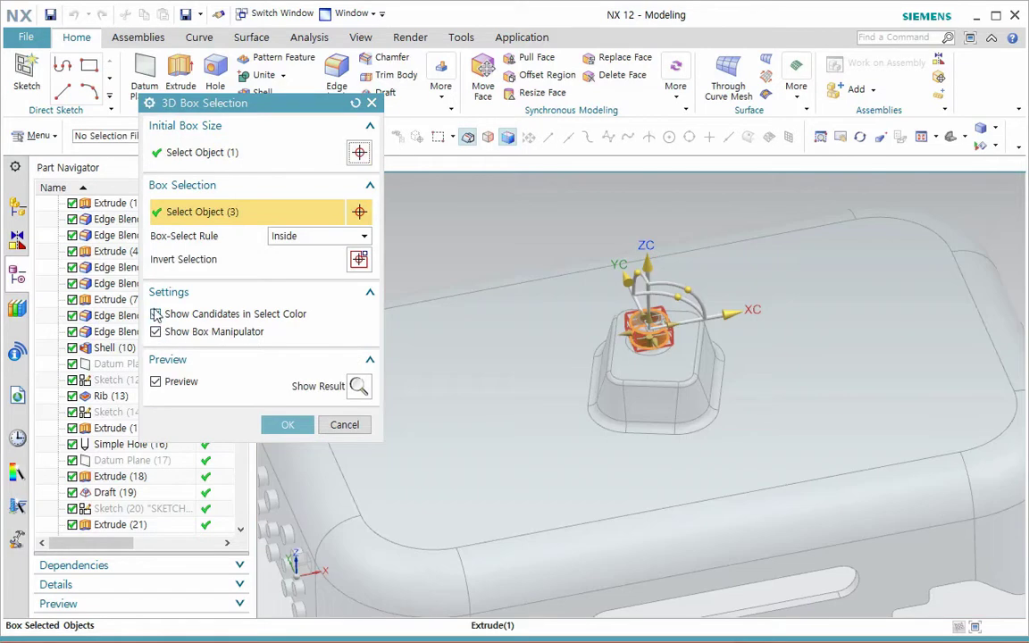
{"action": "left_click", "coordinate": [156, 332]}
{"action": "left_click", "coordinate": [355, 104]}
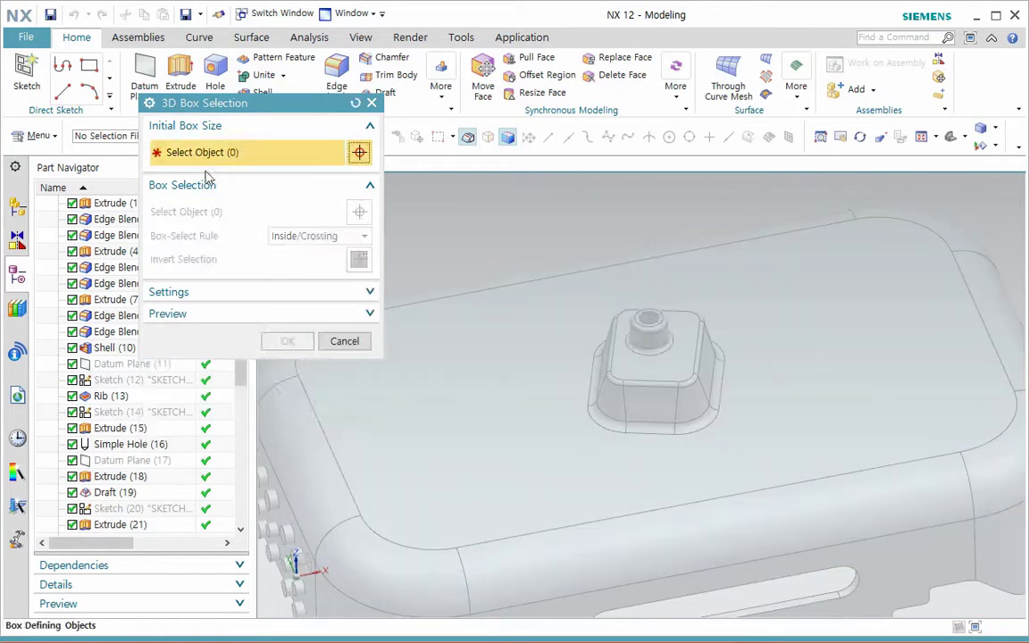
Step: Redefine the initial box from the nozzle's cylindrical face, removing any wrongly picked edge, and collect objects with the Inside/Crossing rule
{"action": "left_click", "coordinate": [658, 347]}
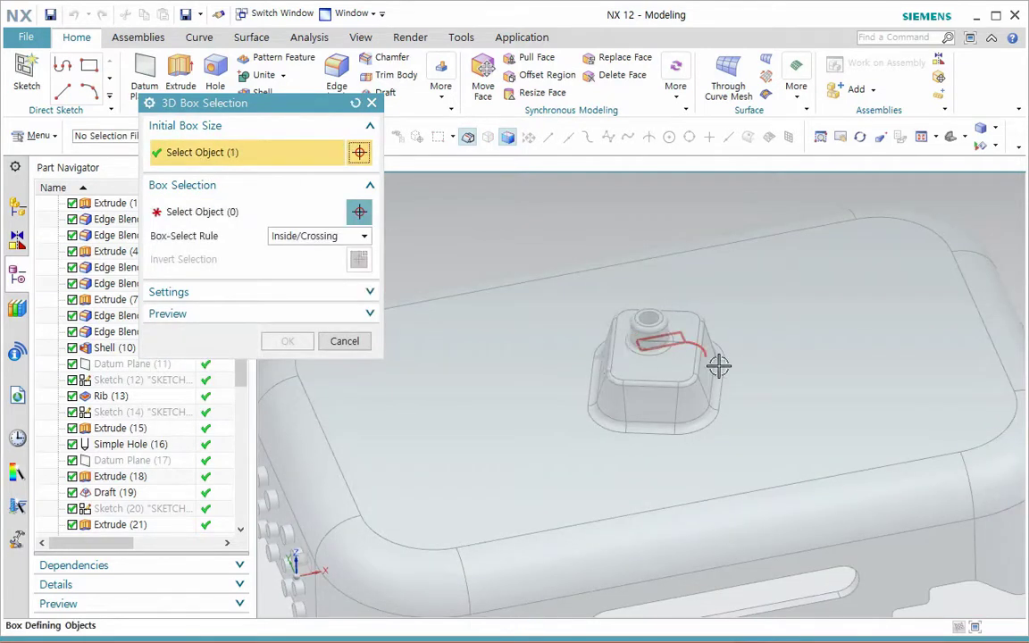
{"action": "scroll", "coordinate": [706, 360], "scroll_direction": "up", "scroll_amount": 3}
{"action": "left_click", "coordinate": [673, 354], "text": "shift"}
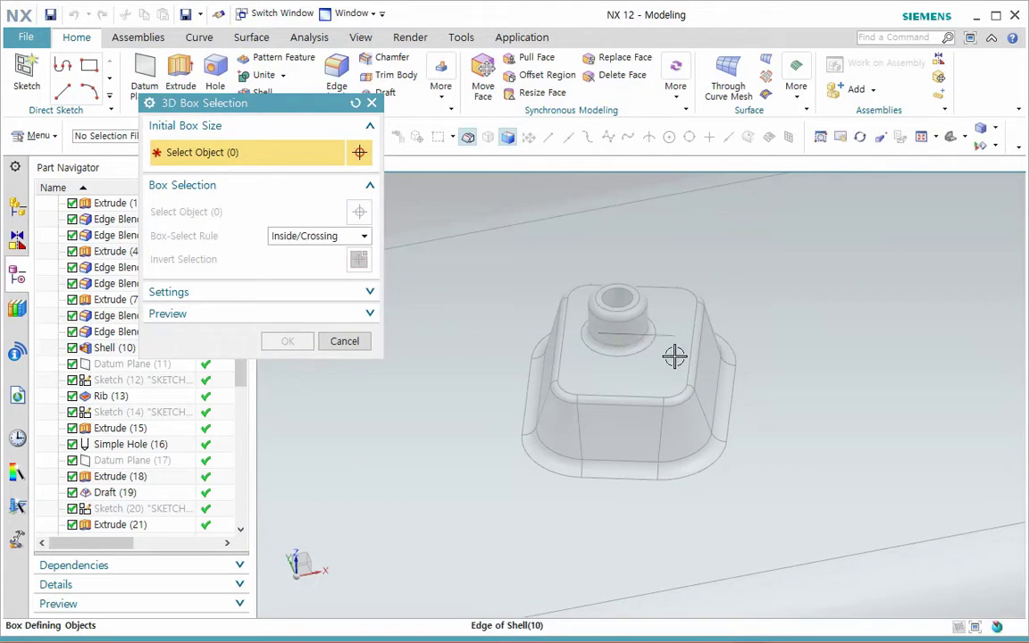
{"action": "left_click", "coordinate": [623, 340]}
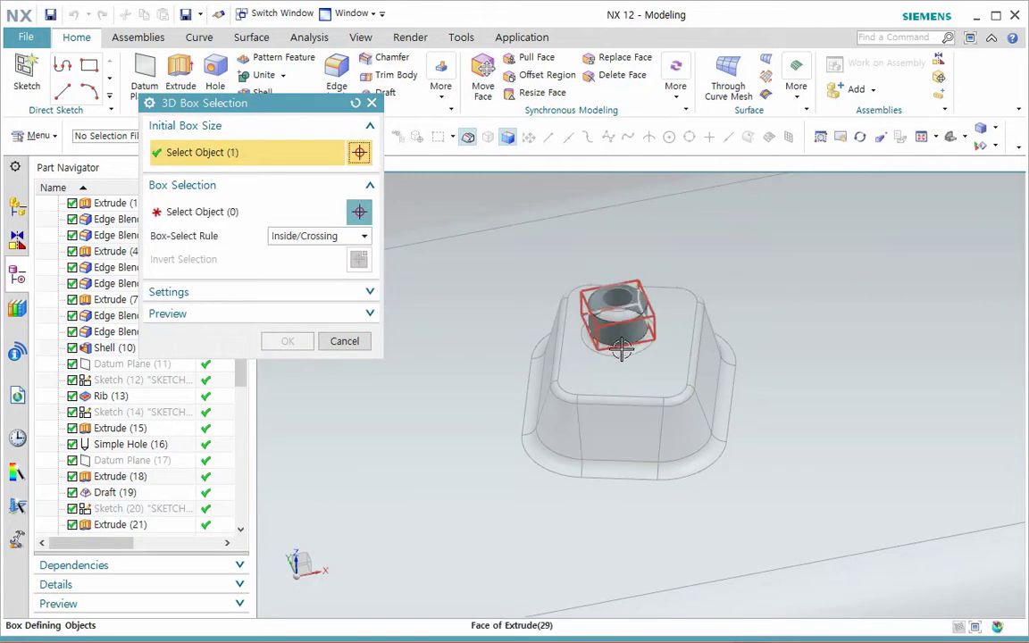
{"action": "left_click", "coordinate": [216, 224]}
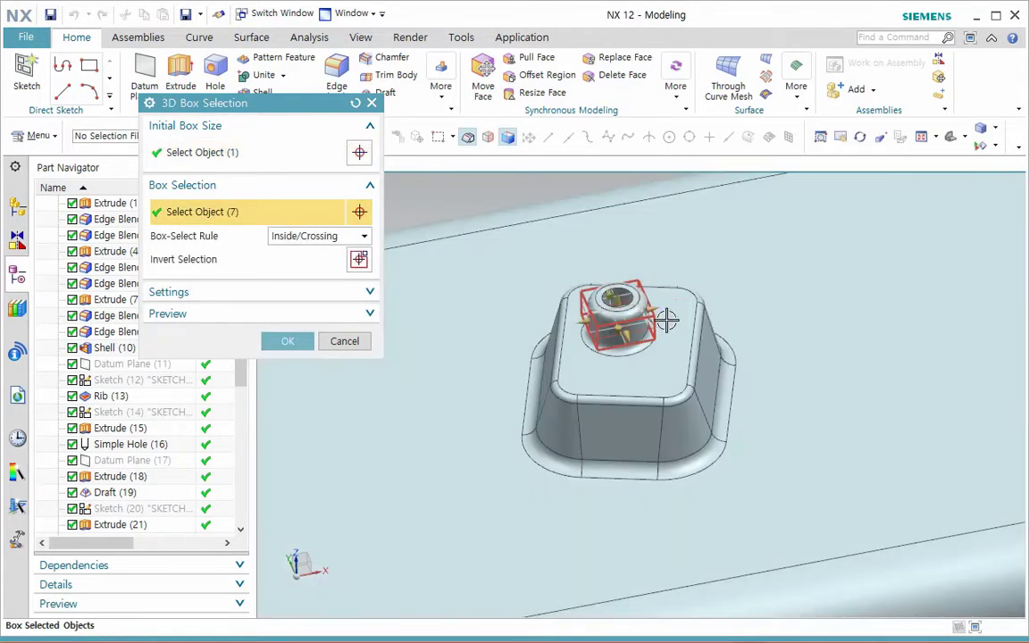
Step: Enlarge the 3D selection box on all sides and downward until it encloses the whole raised boss
{"action": "left_click_drag", "start_coordinate": [650, 305], "coordinate": [774, 304]}
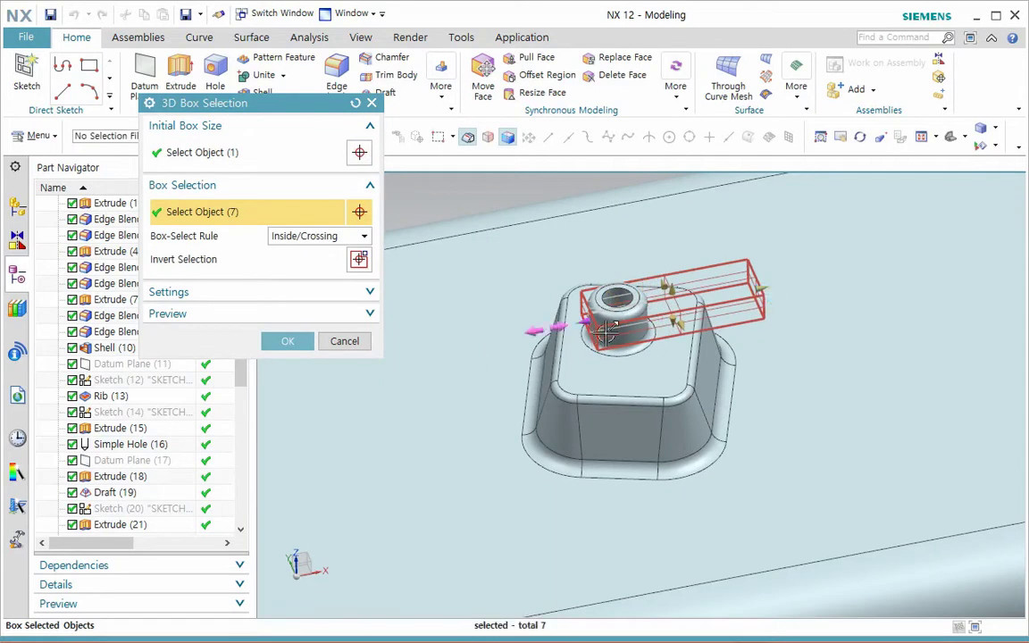
{"action": "left_click_drag", "start_coordinate": [512, 343], "coordinate": [503, 344]}
{"action": "left_click_drag", "start_coordinate": [650, 352], "coordinate": [714, 487]}
{"action": "middle_click_drag", "start_coordinate": [674, 431], "coordinate": [683, 455]}
{"action": "left_click_drag", "start_coordinate": [630, 337], "coordinate": [596, 274]}
{"action": "left_click_drag", "start_coordinate": [668, 422], "coordinate": [685, 397]}
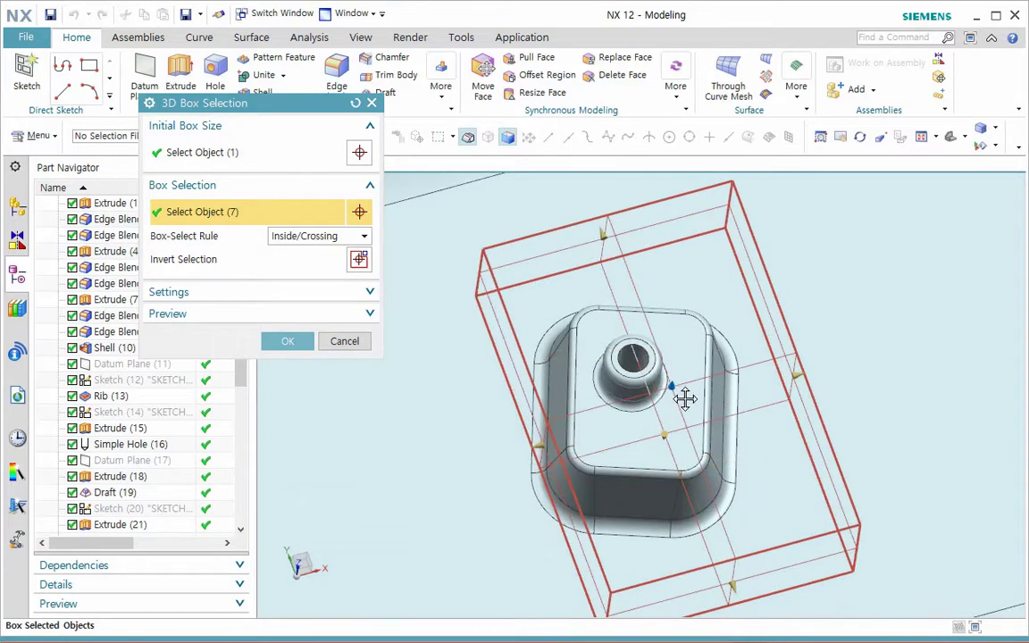
{"action": "middle_click_drag", "start_coordinate": [709, 485], "coordinate": [703, 450]}
{"action": "left_click_drag", "start_coordinate": [676, 381], "coordinate": [665, 467]}
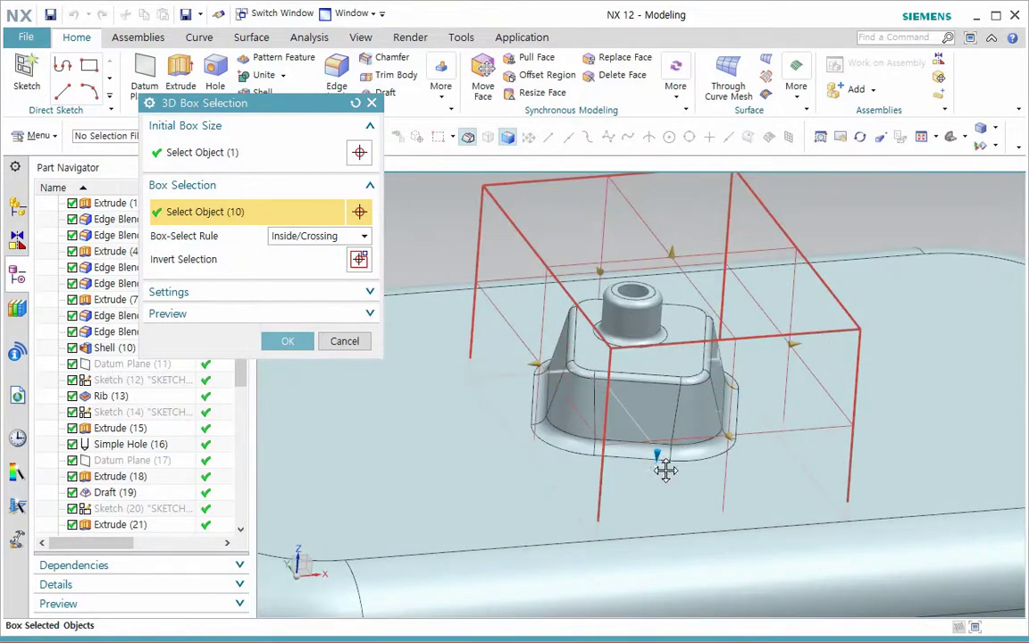
{"action": "key", "text": "Home"}
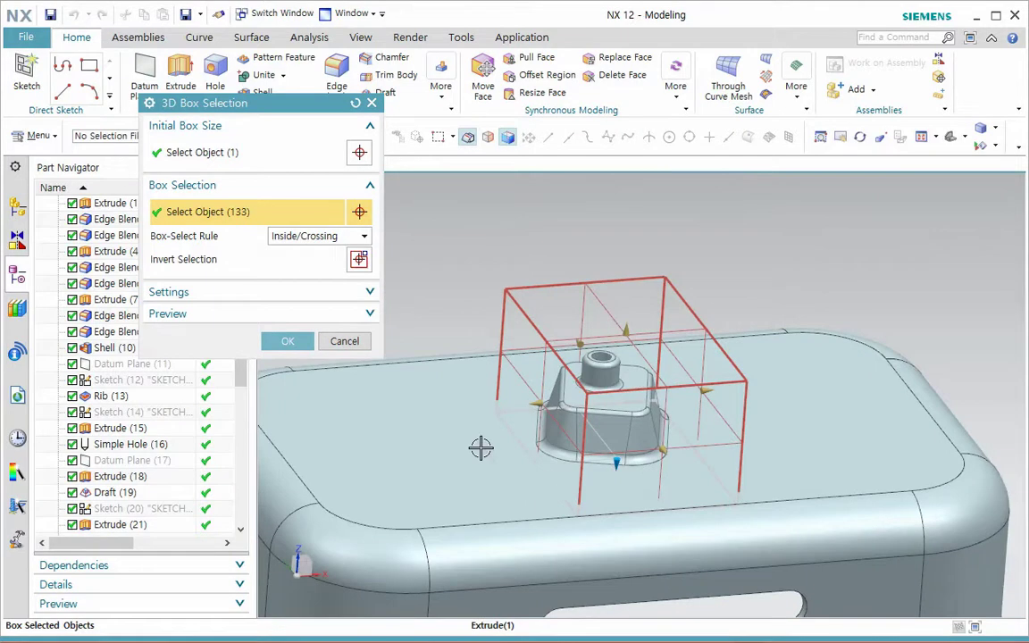
Step: Review the preview option and the box around the boss, and cancel 3D Box Selection
{"action": "left_click", "coordinate": [289, 317]}
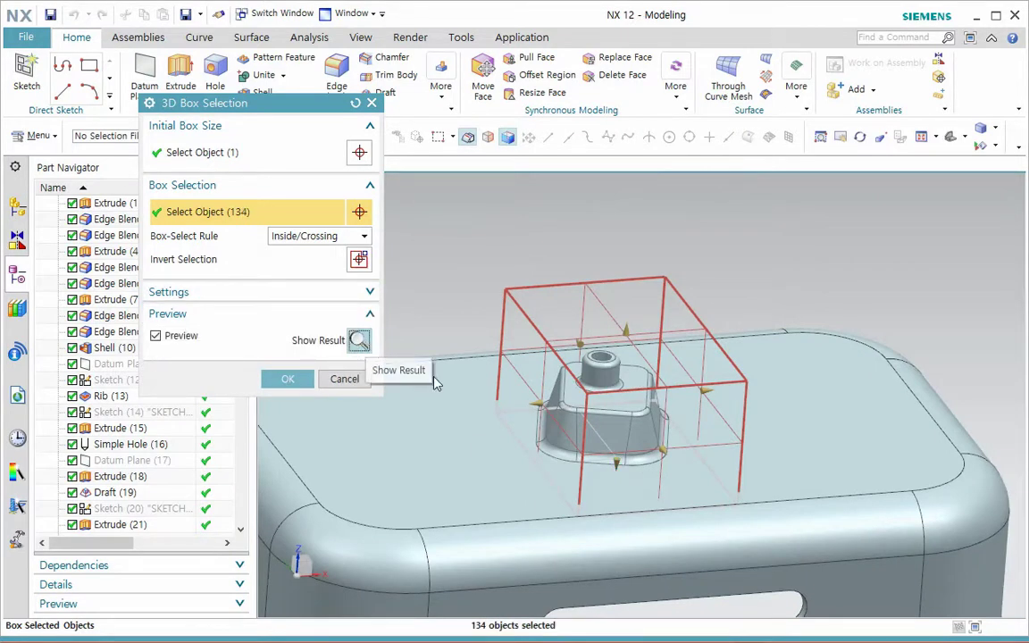
{"action": "scroll", "coordinate": [530, 430], "scroll_direction": "down", "scroll_amount": 2}
{"action": "middle_click_drag", "start_coordinate": [523, 472], "coordinate": [590, 437], "text": "shift"}
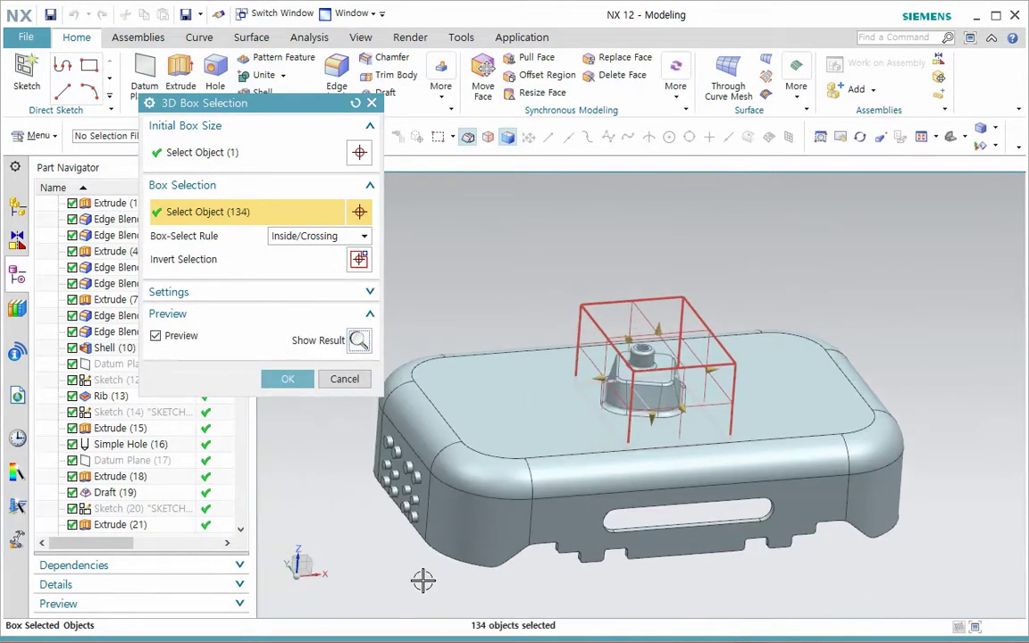
{"action": "middle_click_drag", "start_coordinate": [457, 582], "coordinate": [395, 560]}
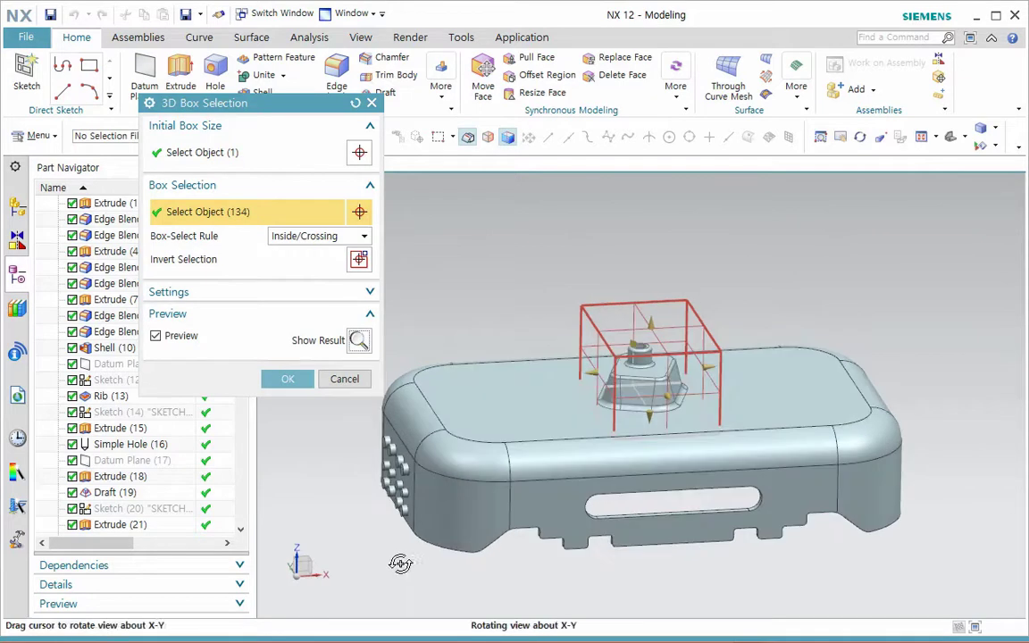
{"action": "left_click", "coordinate": [345, 378]}
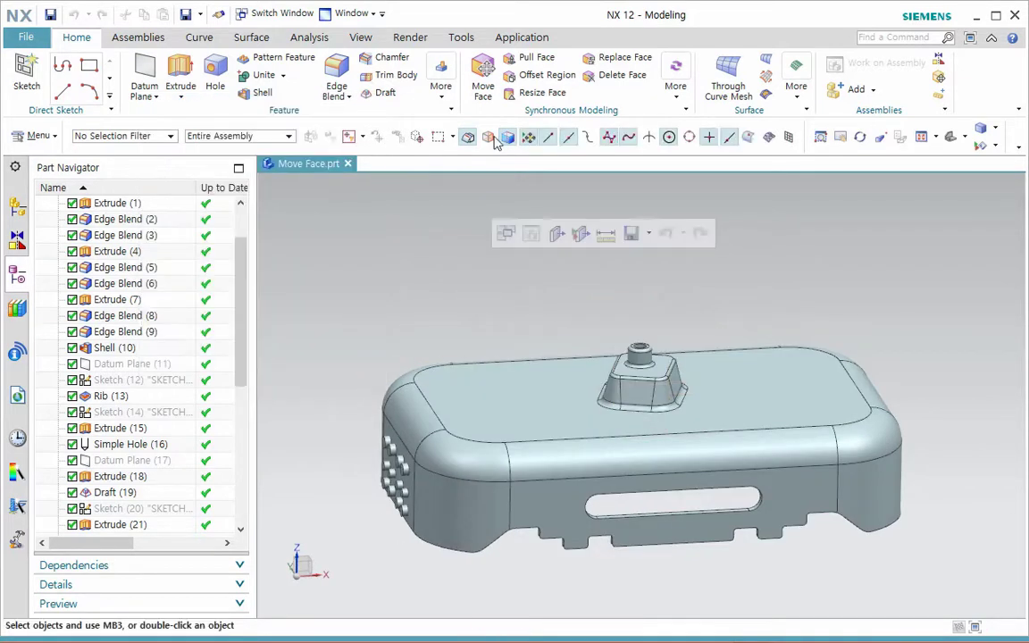
Step: Start Move Face and collect its faces with 3D Box Selection, using the nozzle's cylindrical face as the initial box
{"action": "left_click", "coordinate": [485, 88]}
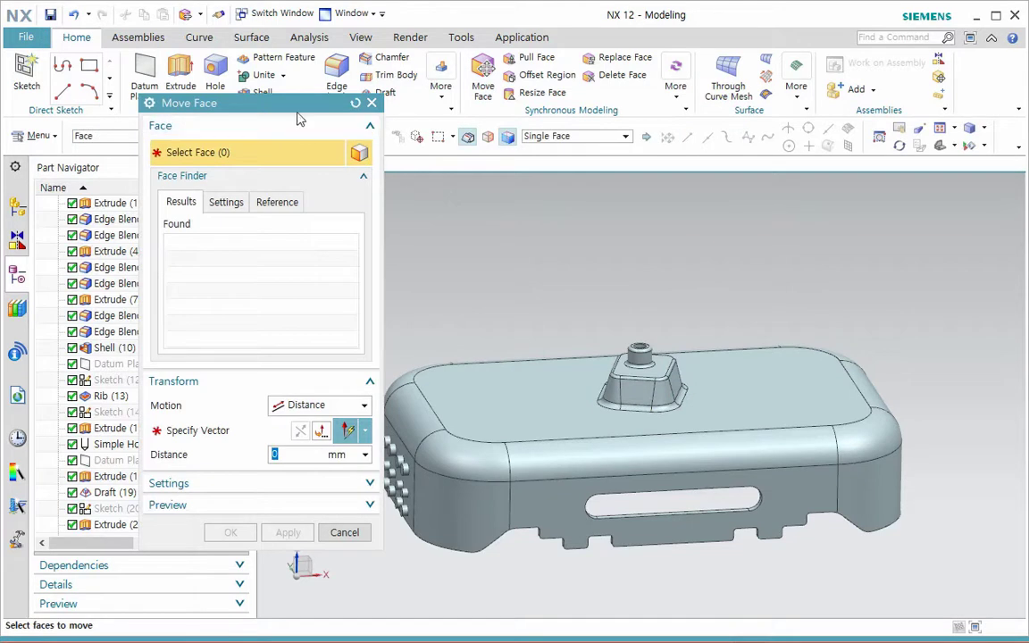
{"action": "left_click_drag", "start_coordinate": [303, 103], "coordinate": [254, 165]}
{"action": "left_click", "coordinate": [416, 139]}
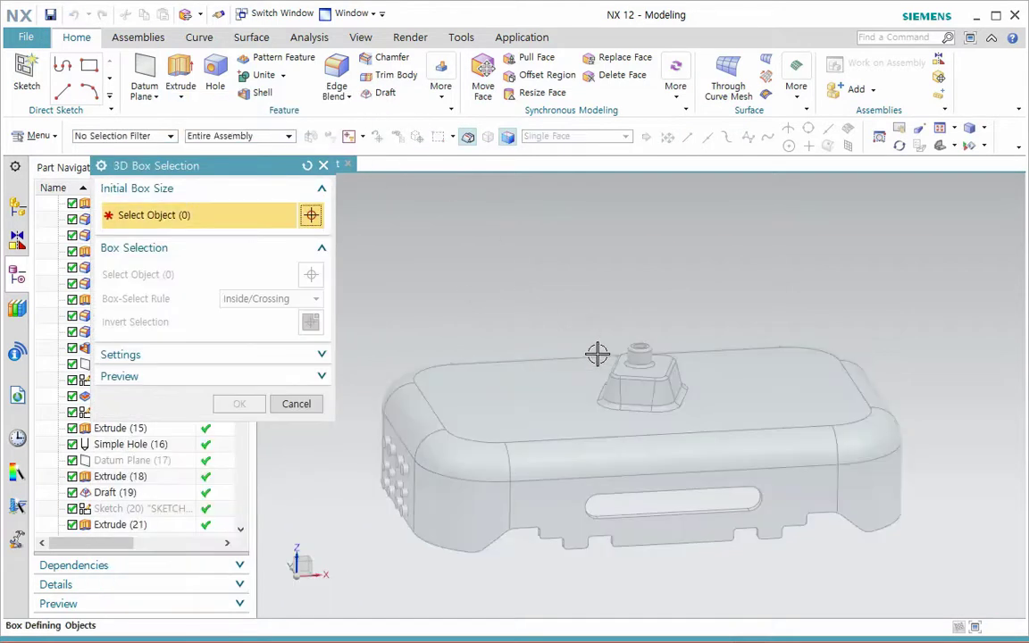
{"action": "scroll", "coordinate": [592, 349], "scroll_direction": "up", "scroll_amount": 5}
{"action": "left_click", "coordinate": [693, 381]}
{"action": "scroll", "coordinate": [732, 393], "scroll_direction": "up", "scroll_amount": 2}
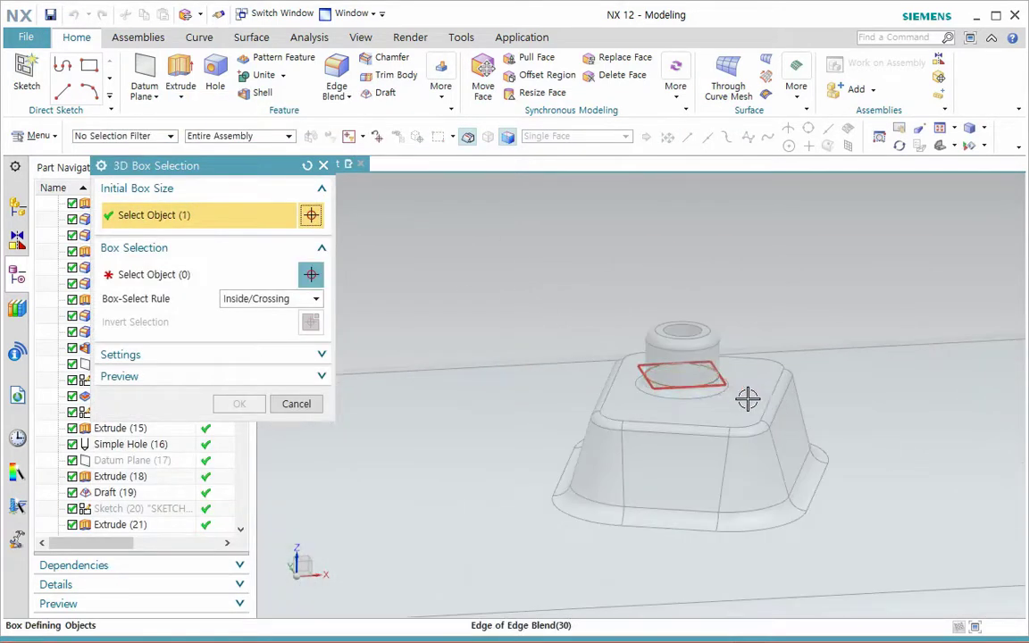
{"action": "left_click", "coordinate": [721, 371], "text": "shift"}
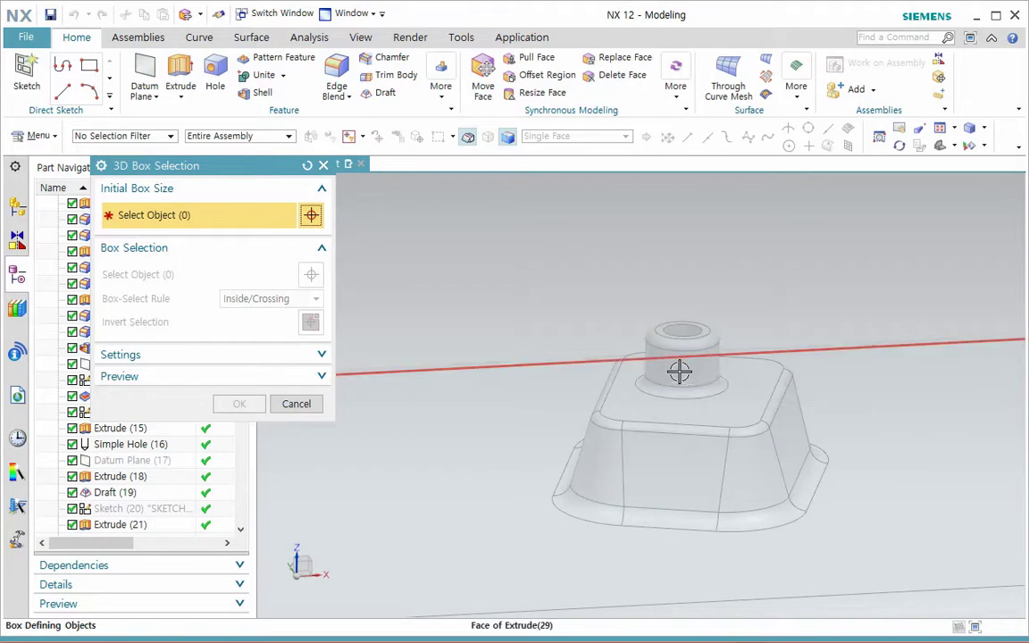
{"action": "middle_click_drag", "start_coordinate": [668, 378], "coordinate": [702, 363]}
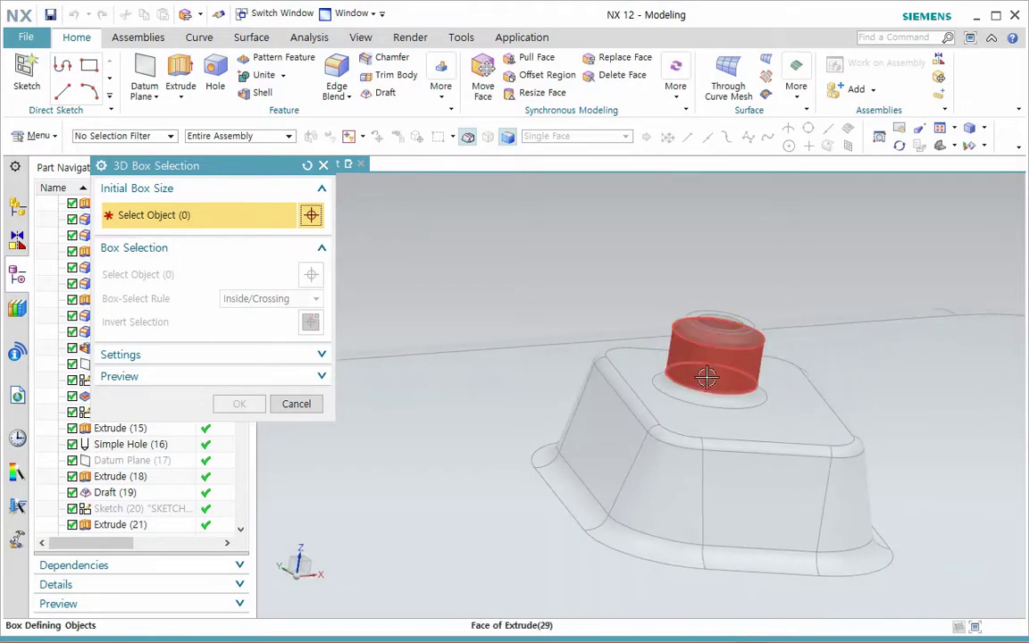
{"action": "left_click", "coordinate": [697, 360]}
{"action": "scroll", "coordinate": [580, 371], "scroll_direction": "down", "scroll_amount": 4}
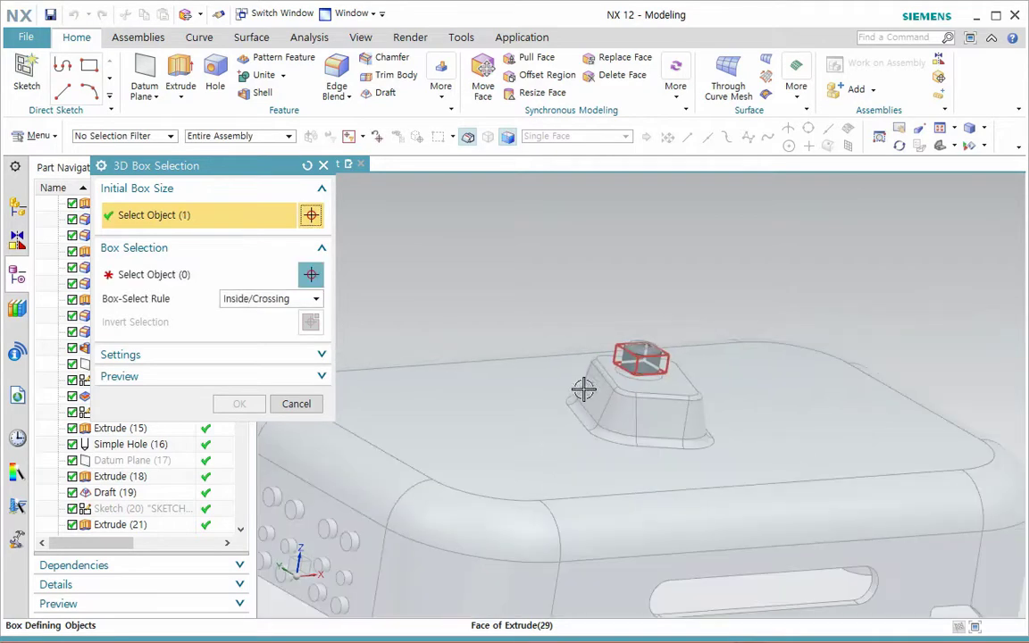
{"action": "left_click", "coordinate": [195, 276]}
Step: Extend the 3D selection box upward, sideways and downward so that it surrounds the raised boss
{"action": "left_click_drag", "start_coordinate": [661, 349], "coordinate": [648, 308]}
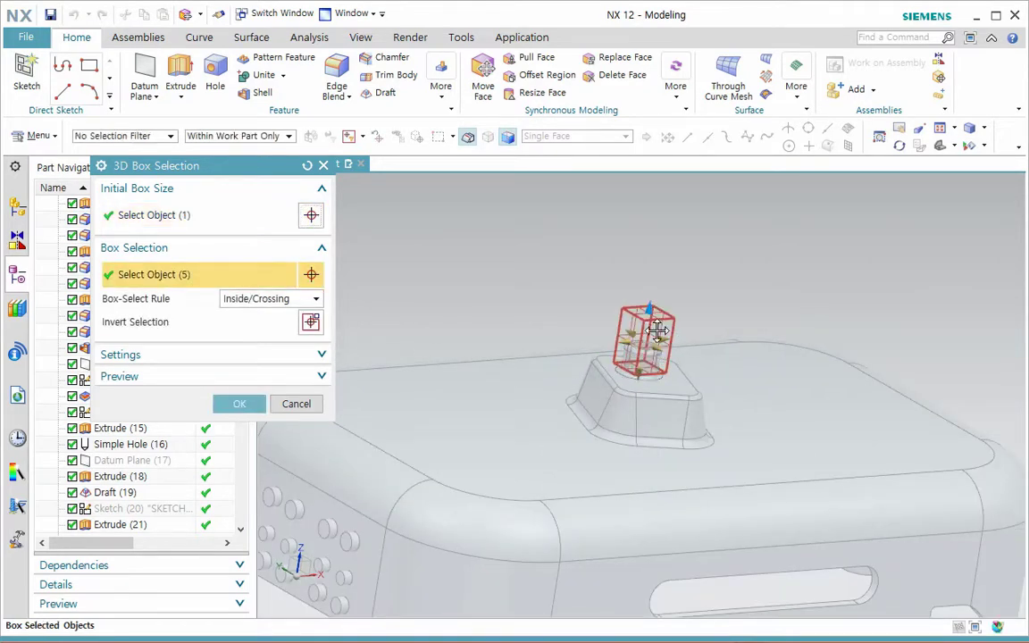
{"action": "left_click_drag", "start_coordinate": [632, 355], "coordinate": [617, 316]}
{"action": "left_click_drag", "start_coordinate": [659, 381], "coordinate": [645, 478]}
{"action": "scroll", "coordinate": [578, 429], "scroll_direction": "down", "scroll_amount": 3}
{"action": "middle_click_drag", "start_coordinate": [526, 400], "coordinate": [487, 419]}
Step: Turn on Show Candidates in Select Color and raise the box's lower side above the boss's base
{"action": "left_click", "coordinate": [227, 356]}
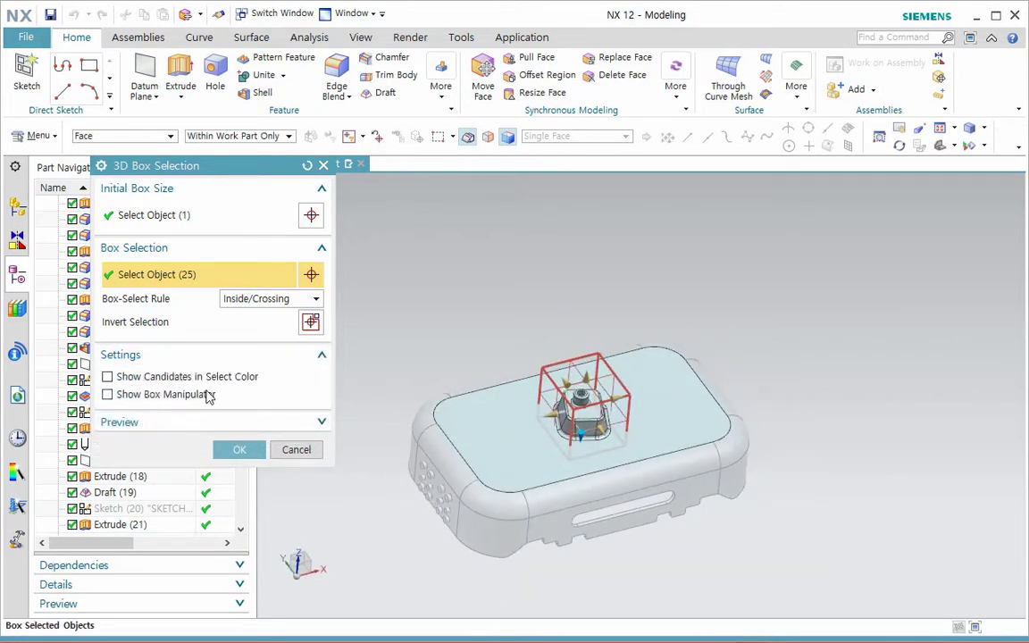
{"action": "left_click", "coordinate": [107, 377]}
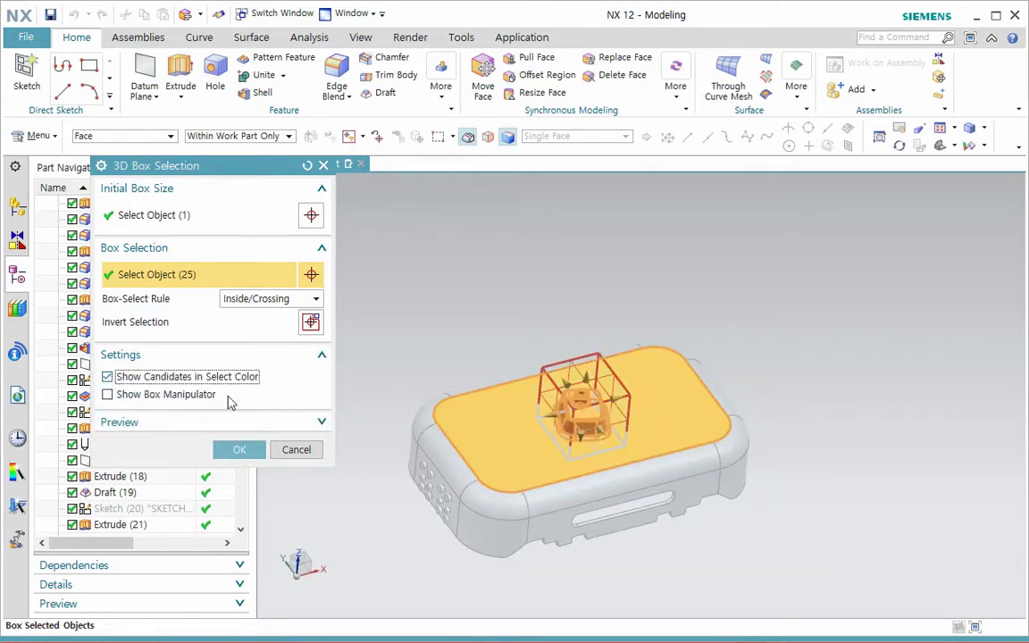
{"action": "left_click_drag", "start_coordinate": [592, 448], "coordinate": [594, 416]}
{"action": "middle_click_drag", "start_coordinate": [638, 523], "coordinate": [641, 509]}
{"action": "scroll", "coordinate": [641, 509], "scroll_direction": "up", "scroll_amount": 3}
Step: Compare the Inside and Inside/Crossing box-select rules on the boss, and leave the rule at Inside
{"action": "left_click", "coordinate": [234, 298]}
{"action": "left_click", "coordinate": [237, 329]}
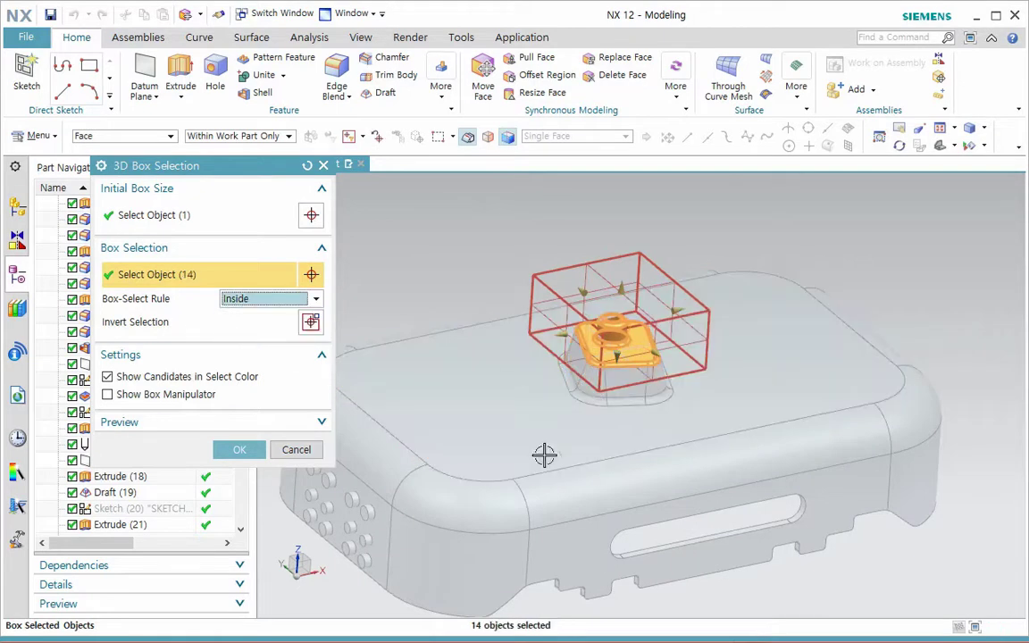
{"action": "left_click", "coordinate": [258, 300]}
{"action": "left_click", "coordinate": [251, 317]}
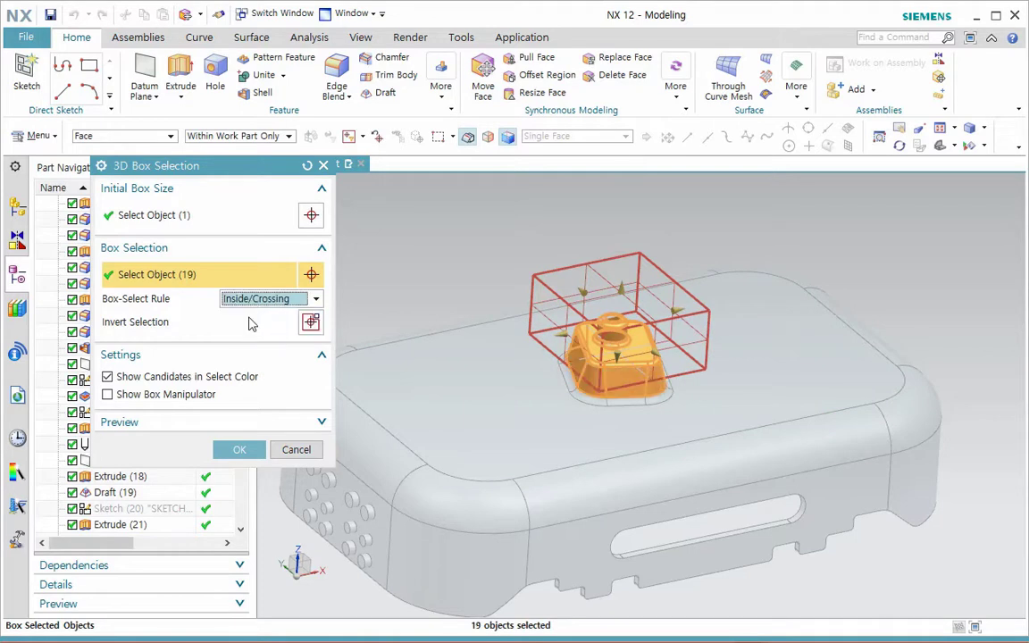
{"action": "left_click", "coordinate": [259, 301]}
{"action": "left_click", "coordinate": [251, 330]}
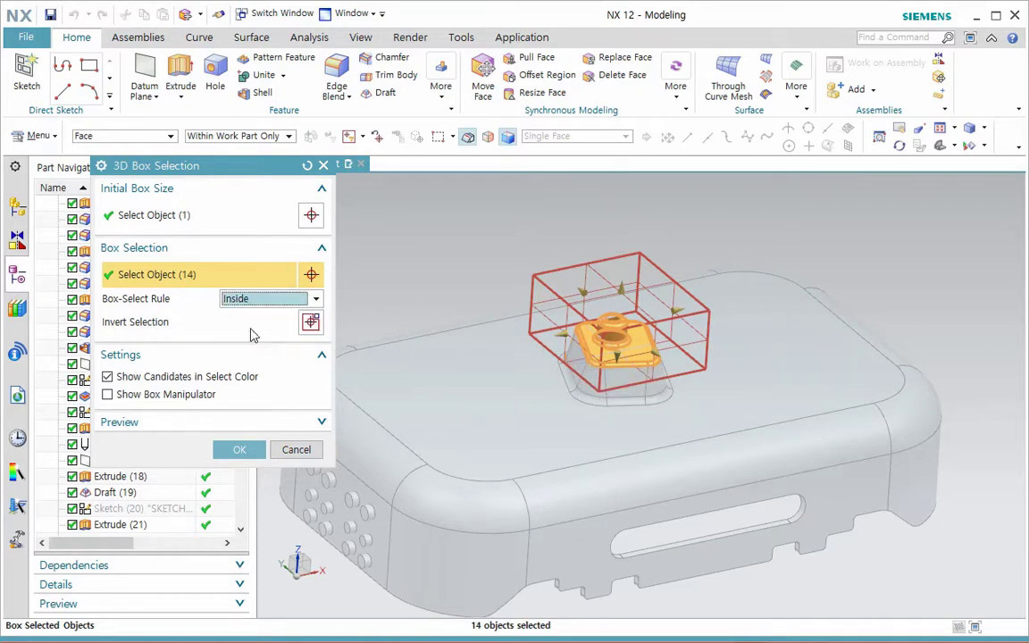
Step: Compare the boss's candidate highlighting with Show Candidates in Select Color off and on, leaving the option on
{"action": "left_click", "coordinate": [234, 378]}
{"action": "left_click", "coordinate": [234, 379]}
{"action": "left_click", "coordinate": [234, 378]}
{"action": "left_click", "coordinate": [234, 378]}
Step: Show the box manipulator, shift the selection box along XC and YC around the boss's upper part, and accept the enclosed faces
{"action": "left_click", "coordinate": [201, 396]}
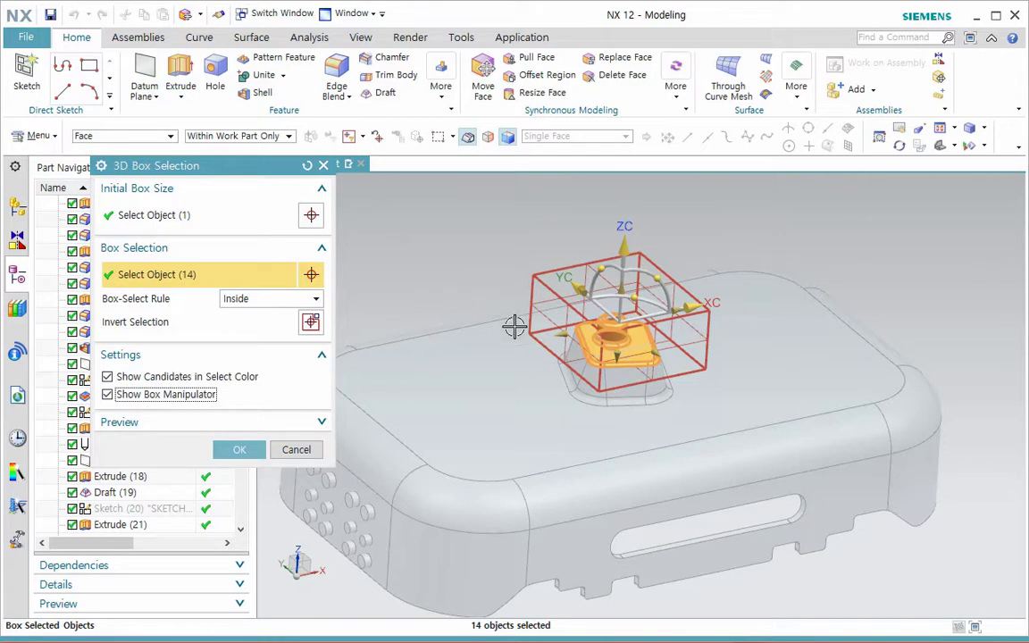
{"action": "left_click_drag", "start_coordinate": [694, 322], "coordinate": [668, 323]}
{"action": "mouse_move", "coordinate": [591, 254]}
{"action": "left_mouse_down"}
{"action": "mouse_move", "coordinate": [599, 261]}
{"action": "mouse_move", "coordinate": [607, 248]}
{"action": "mouse_move", "coordinate": [607, 259]}
{"action": "left_mouse_up"}
{"action": "left_click_drag", "start_coordinate": [668, 324], "coordinate": [683, 327]}
{"action": "mouse_move", "coordinate": [671, 406]}
{"action": "middle_mouse_down"}
{"action": "mouse_move", "coordinate": [663, 427]}
{"action": "mouse_move", "coordinate": [667, 403]}
{"action": "middle_mouse_up"}
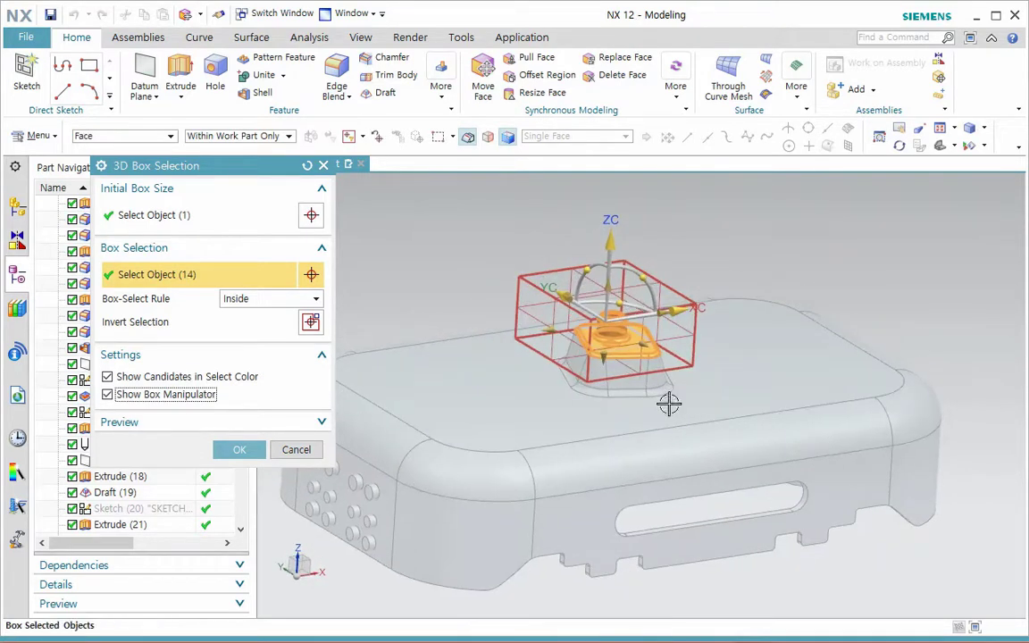
{"action": "left_click", "coordinate": [239, 450]}
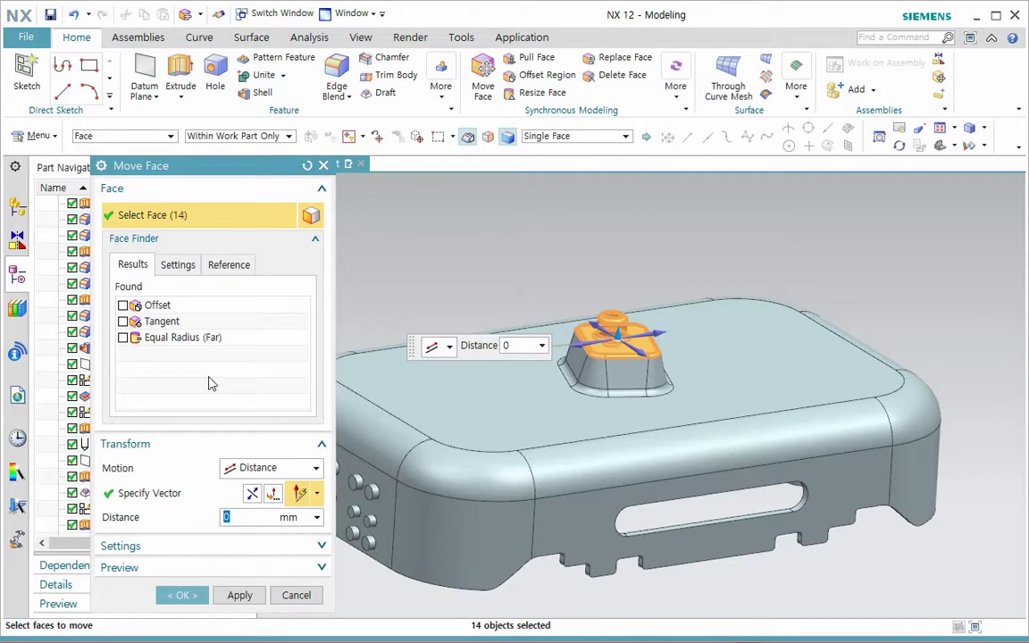
Step: Try moving the boss's selected upper faces down by 0.5 mm, and cancel Move Face
{"action": "scroll", "coordinate": [502, 355], "scroll_direction": "up", "scroll_amount": 2}
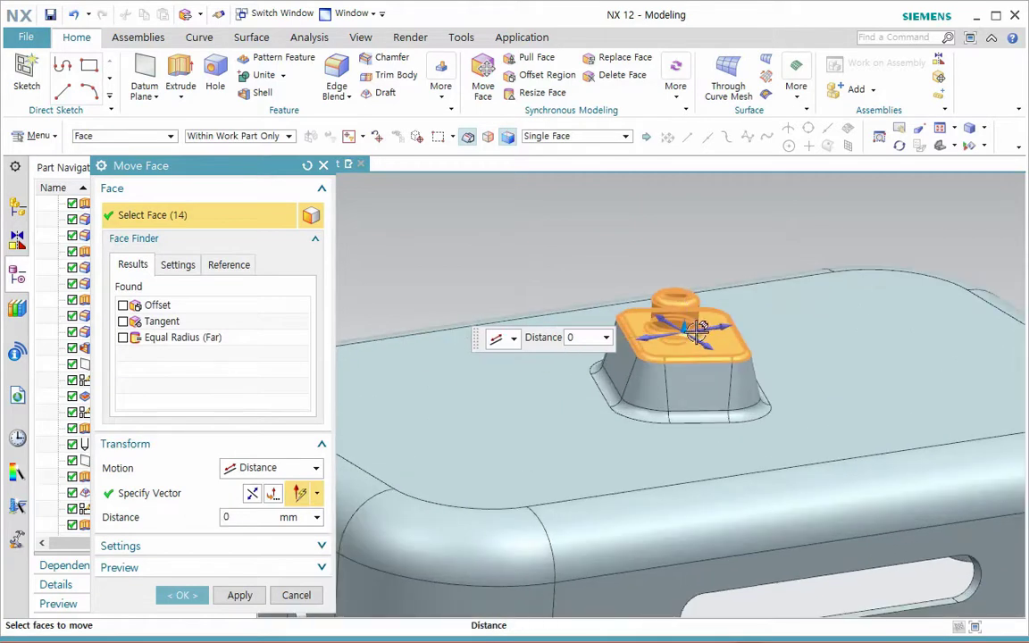
{"action": "left_click_drag", "start_coordinate": [694, 342], "coordinate": [716, 345]}
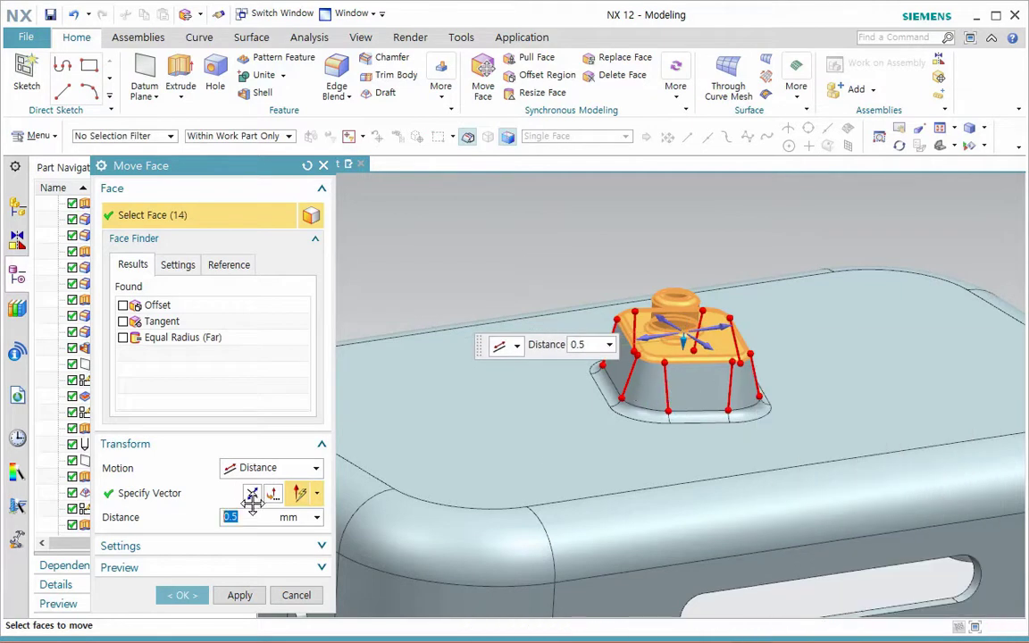
{"action": "left_click", "coordinate": [297, 595]}
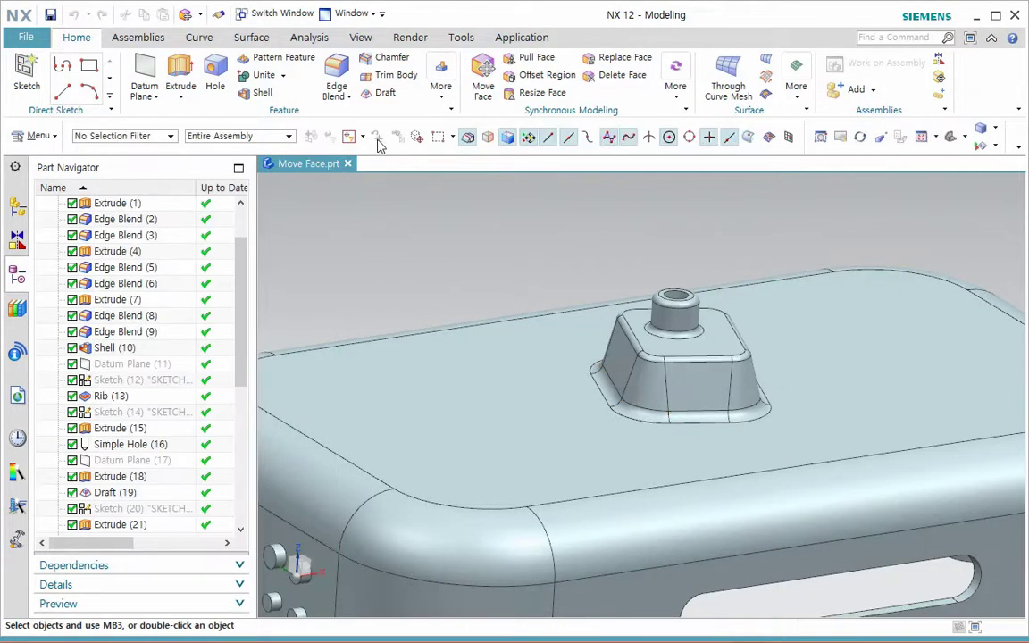
Step: Review the Rectangle, Lasso and Circle selection gestures, keeping Rectangle as the active one
{"action": "scroll", "coordinate": [477, 271], "scroll_direction": "down", "scroll_amount": 3}
{"action": "middle_click_drag", "start_coordinate": [478, 270], "coordinate": [490, 303]}
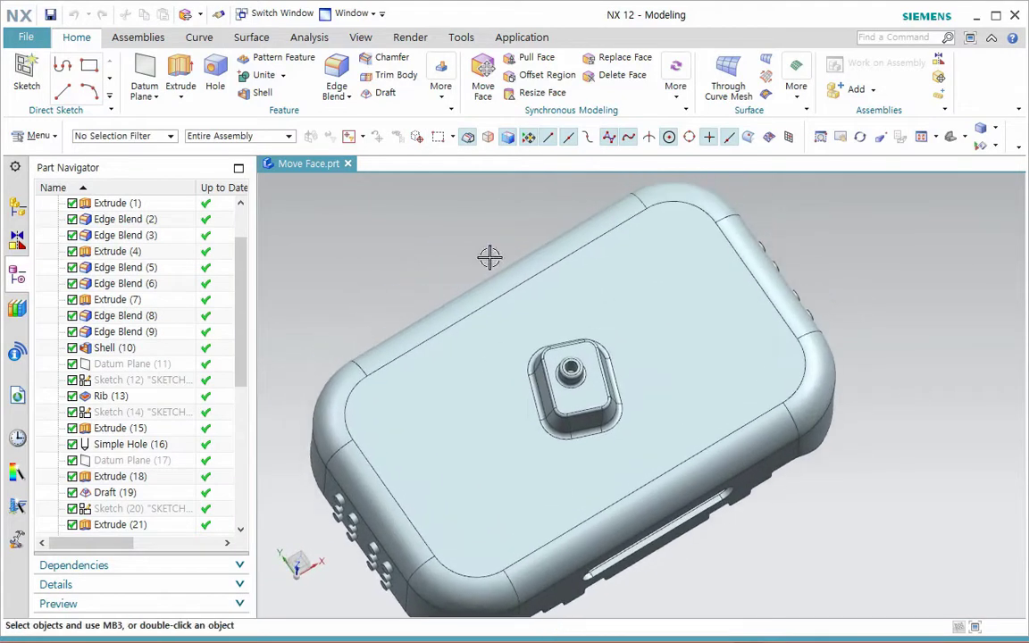
{"action": "left_click", "coordinate": [451, 137]}
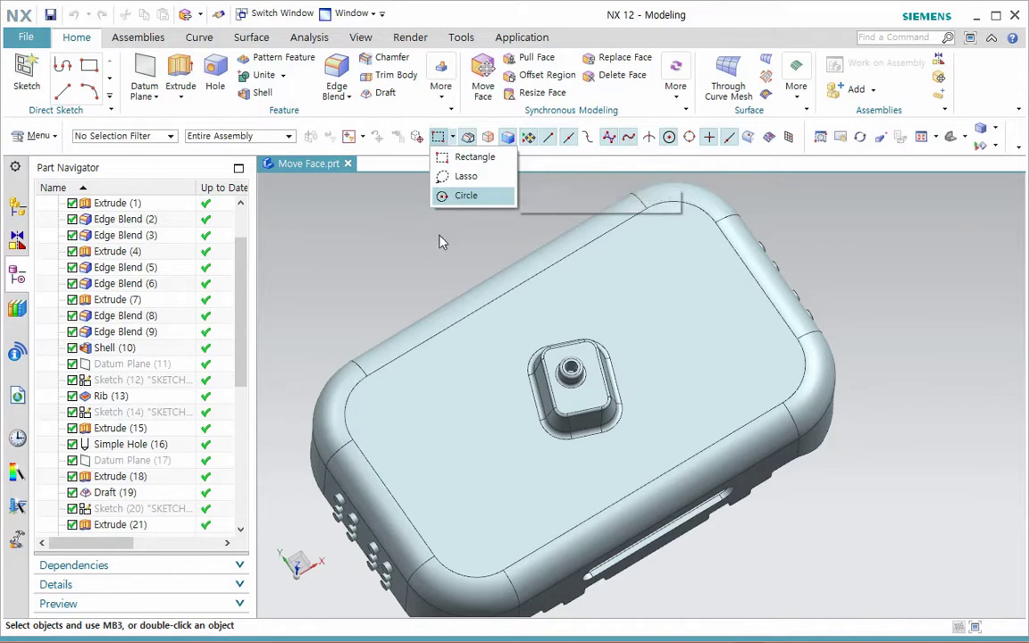
{"action": "left_click", "coordinate": [465, 194]}
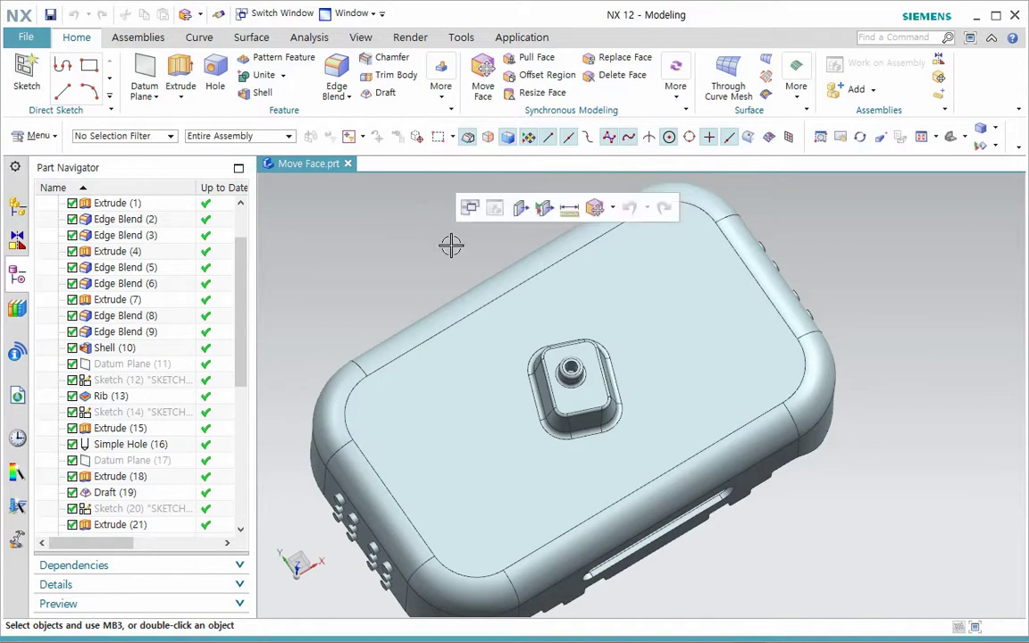
Step: Start Move Face and select the raised boss's faces with a rectangle drawn around it in the top view
{"action": "left_click", "coordinate": [483, 85]}
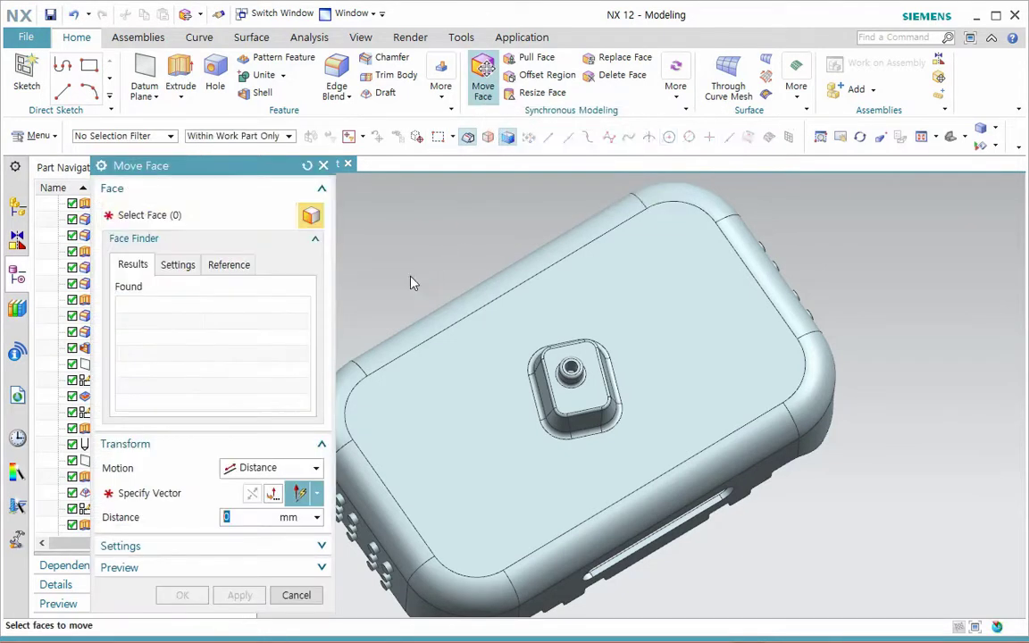
{"action": "mouse_move", "coordinate": [468, 410]}
{"action": "middle_mouse_down"}
{"action": "mouse_move", "coordinate": [443, 414]}
{"action": "mouse_move", "coordinate": [452, 411]}
{"action": "middle_mouse_up"}
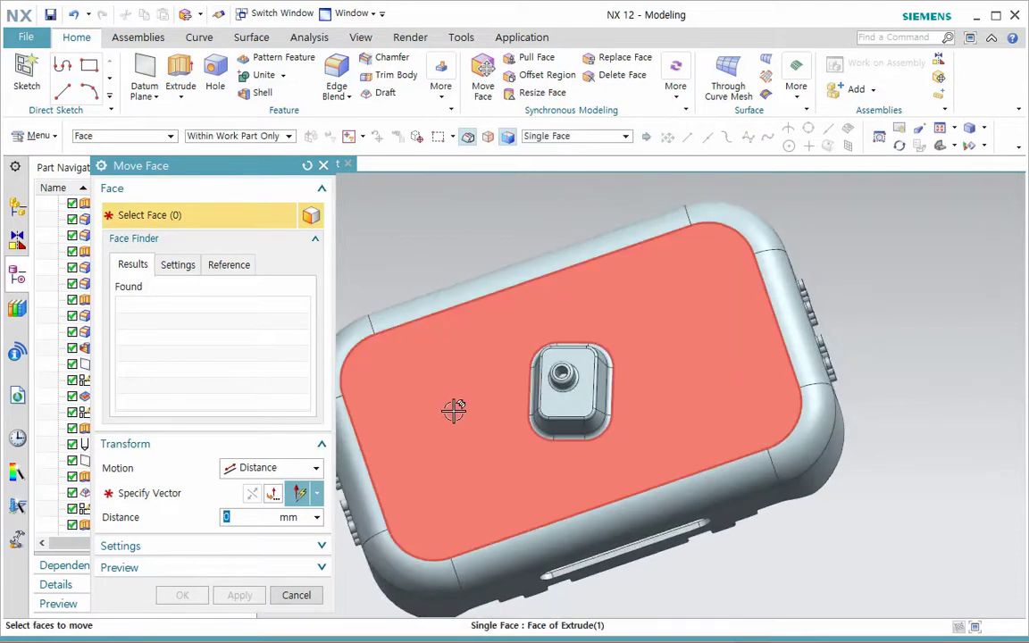
{"action": "key", "text": "F8"}
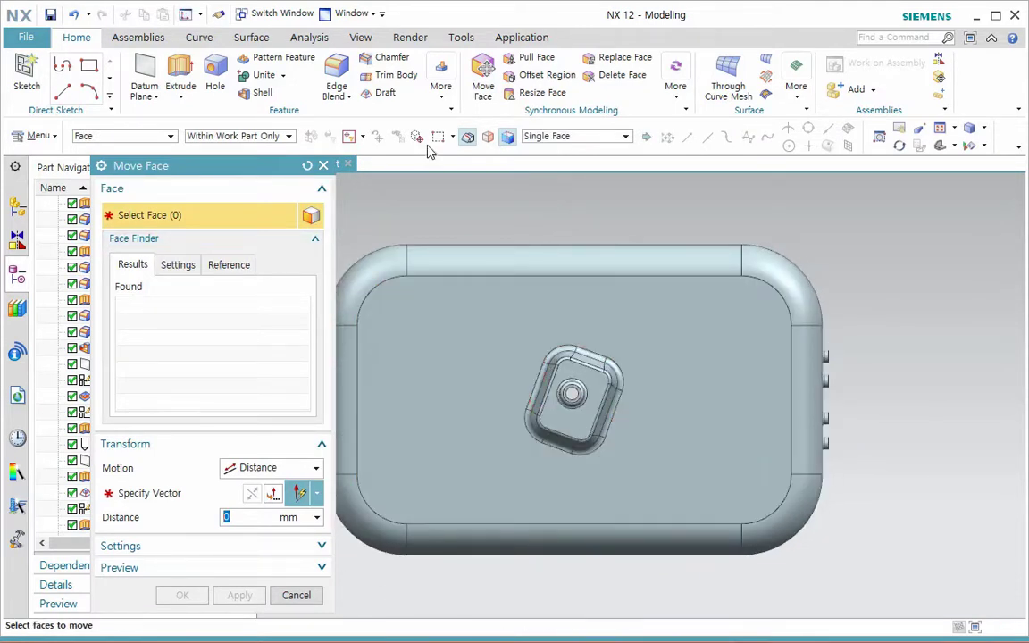
{"action": "left_click_drag", "start_coordinate": [582, 409], "coordinate": [643, 480]}
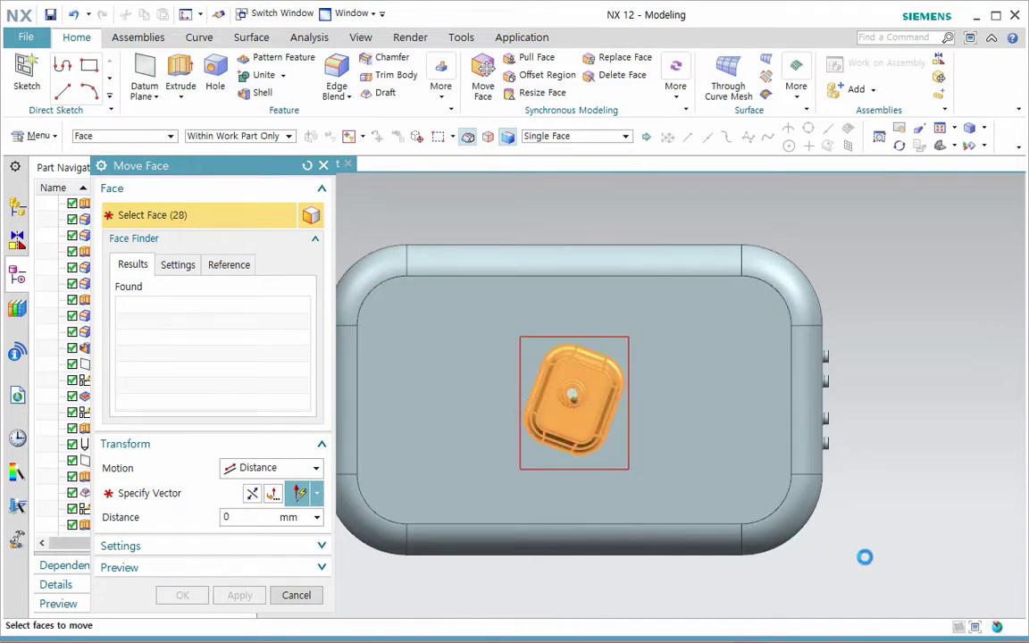
Step: Inspect the rectangle-selected boss faces from other angles, and deselect all of them with a rectangle in the top view
{"action": "middle_click_drag", "start_coordinate": [727, 596], "coordinate": [650, 556]}
{"action": "scroll", "coordinate": [562, 415], "scroll_direction": "up", "scroll_amount": 4}
{"action": "scroll", "coordinate": [600, 444], "scroll_direction": "down", "scroll_amount": 5}
{"action": "key", "text": "F8"}
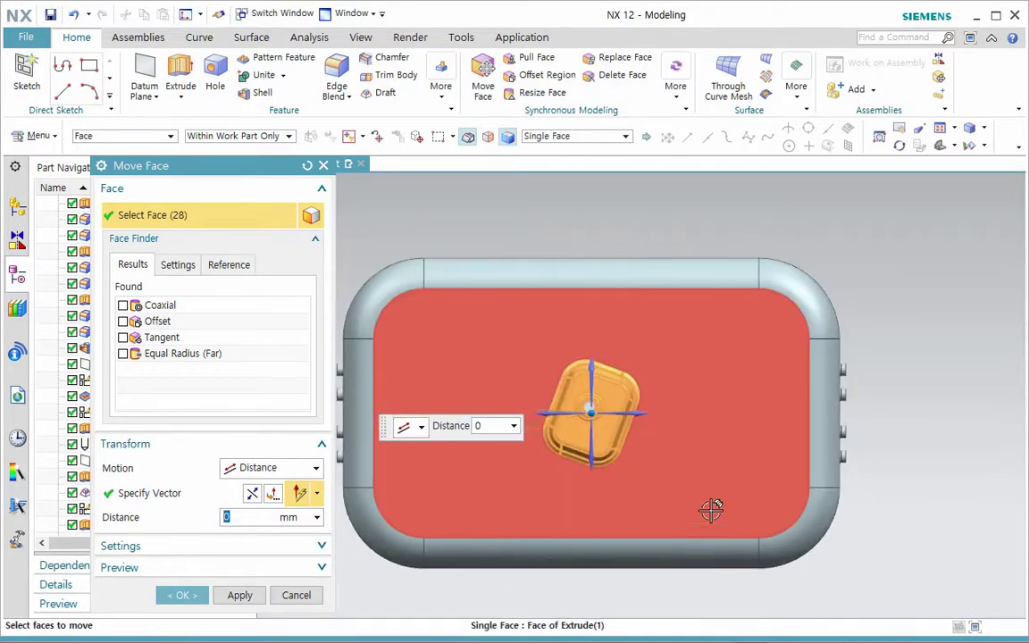
{"action": "left_click_drag", "start_coordinate": [523, 340], "coordinate": [666, 501], "text": "shift"}
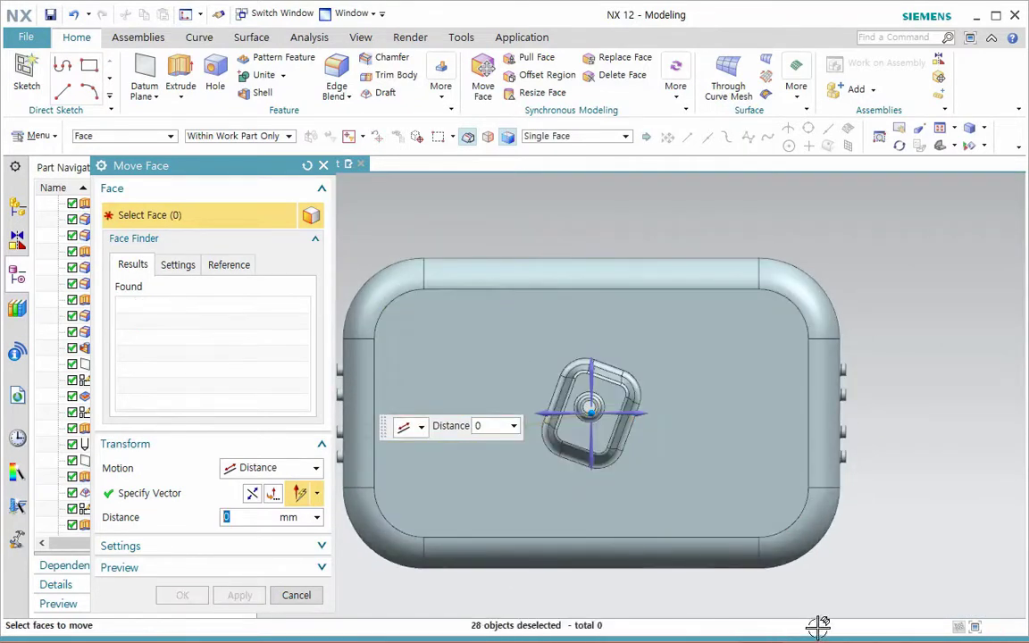
Step: Allow hidden faces in rectangle selection, and select the boss's faces again with a rectangle around the boss
{"action": "left_click", "coordinate": [488, 139]}
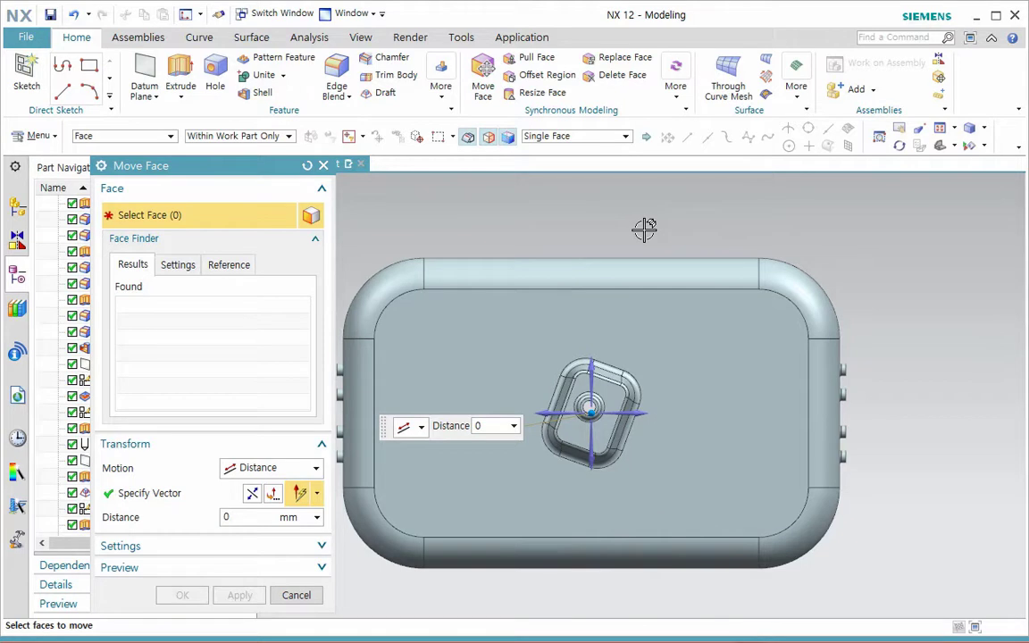
{"action": "left_click_drag", "start_coordinate": [528, 346], "coordinate": [664, 485]}
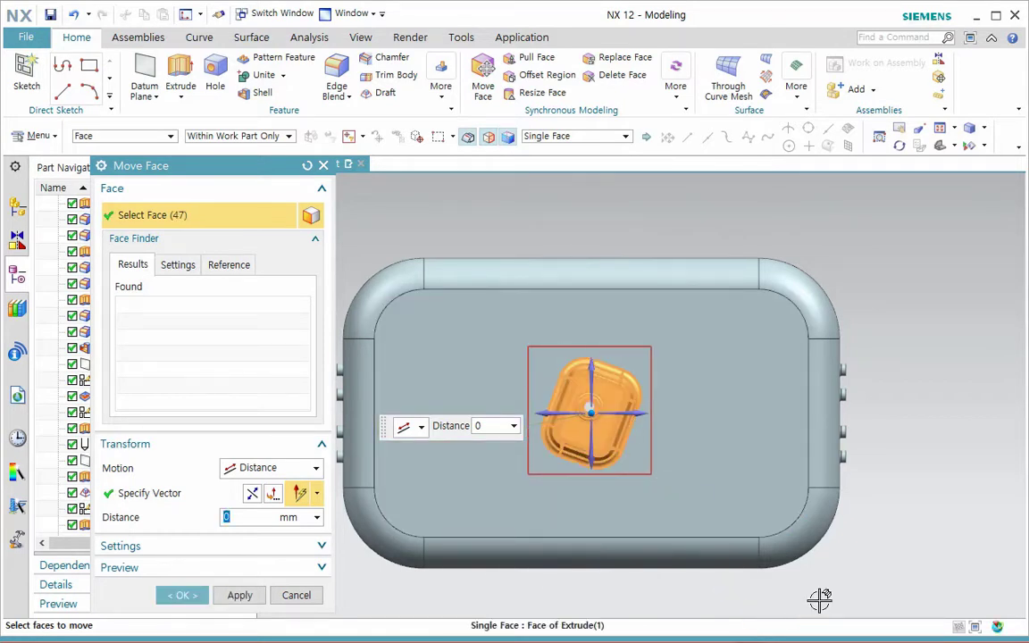
{"action": "scroll", "coordinate": [622, 606], "scroll_direction": "up", "scroll_amount": 2}
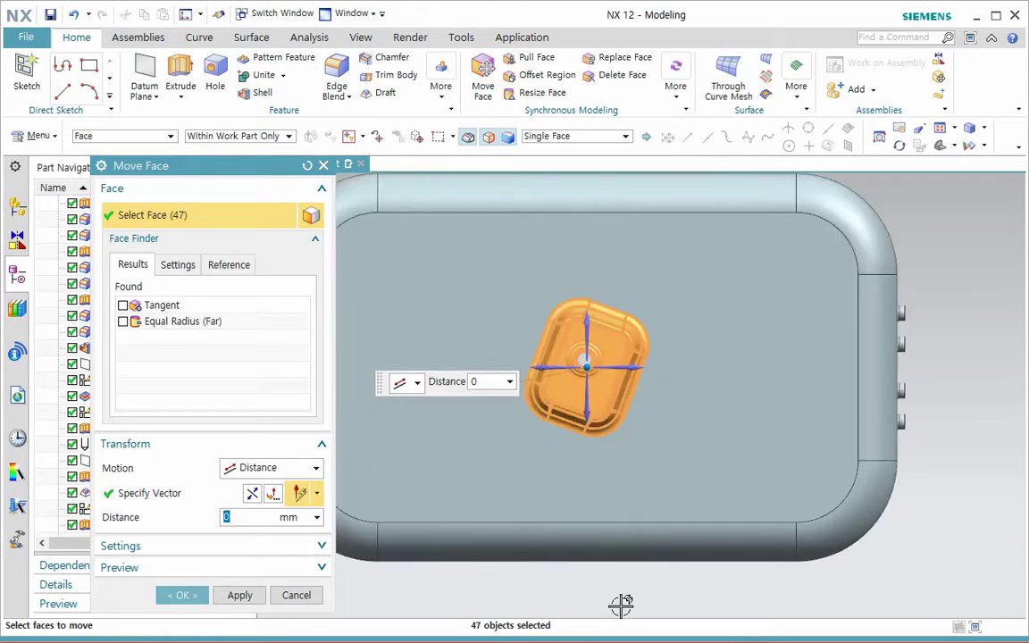
{"action": "scroll", "coordinate": [622, 607], "scroll_direction": "down", "scroll_amount": 2}
{"action": "middle_click_drag", "start_coordinate": [616, 602], "coordinate": [615, 570]}
{"action": "scroll", "coordinate": [651, 554], "scroll_direction": "up", "scroll_amount": 3}
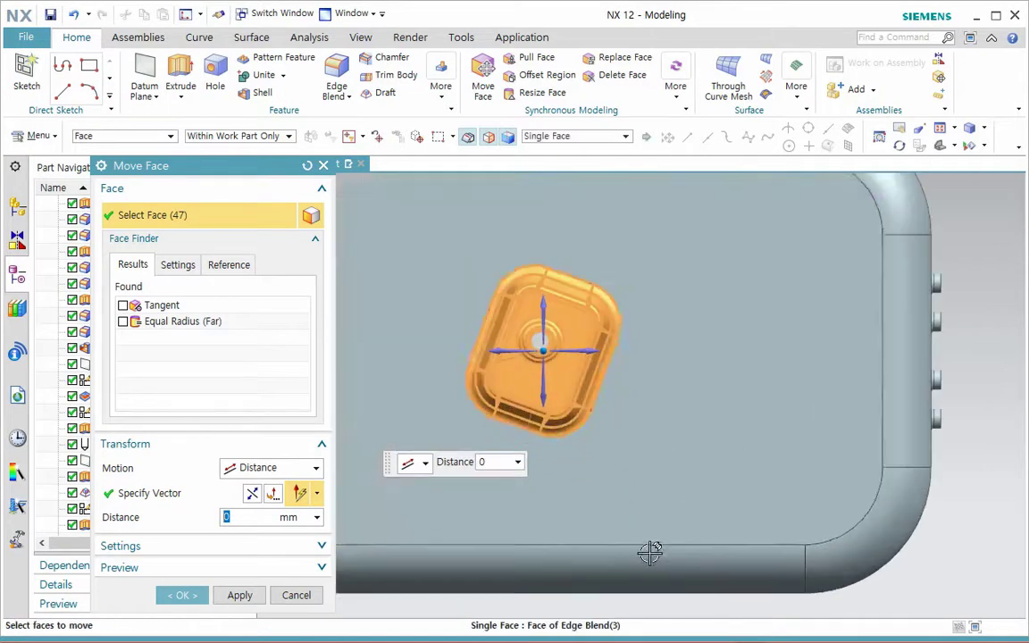
Step: Move the selected boss faces 5.5 mm in the negative X direction and accept Move Face
{"action": "left_click", "coordinate": [168, 502]}
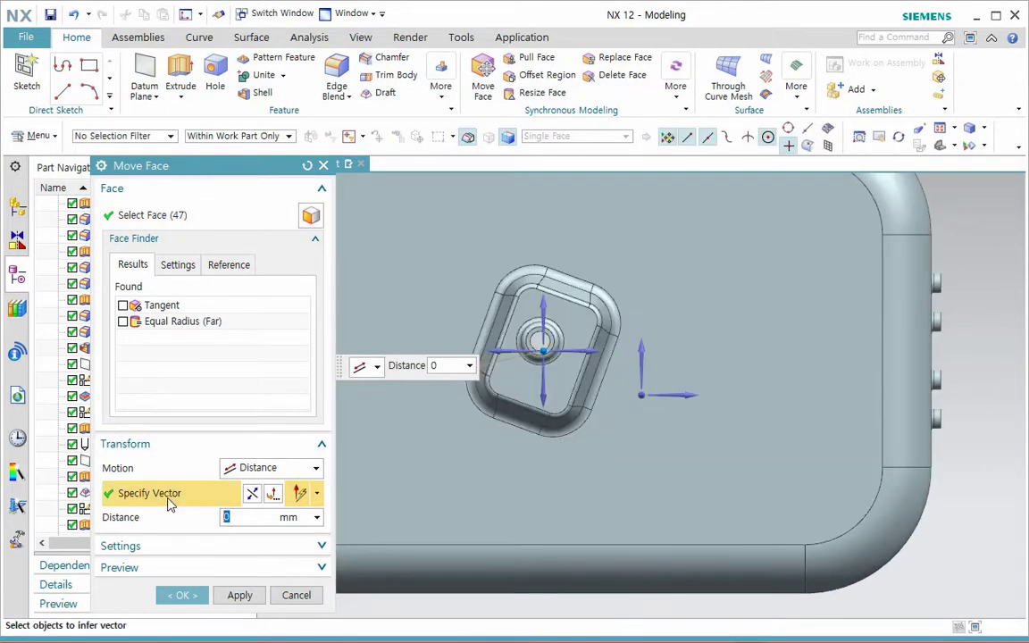
{"action": "left_click", "coordinate": [705, 404]}
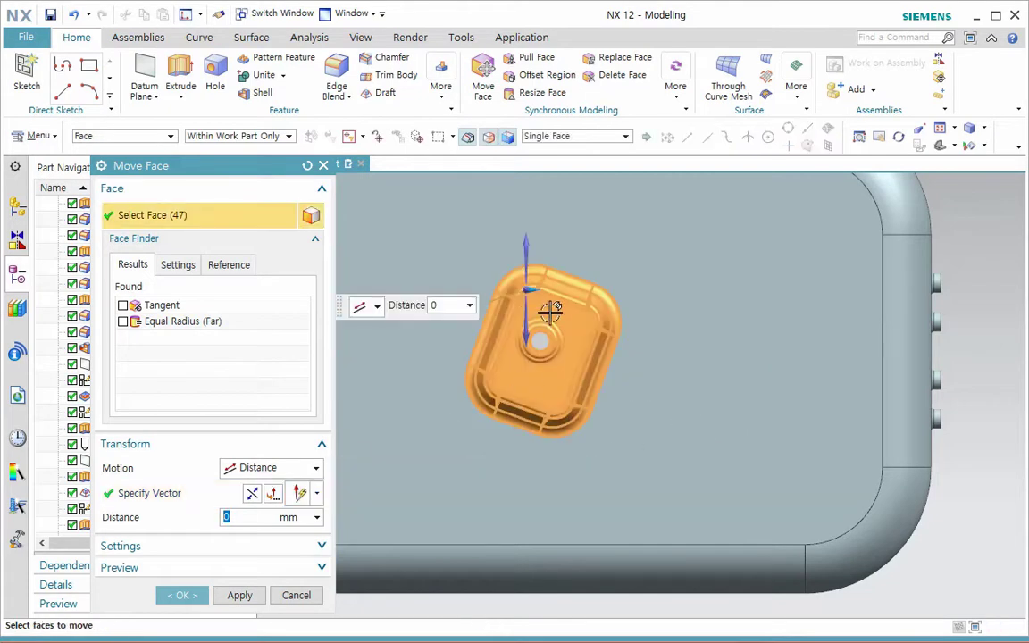
{"action": "left_click_drag", "start_coordinate": [550, 304], "coordinate": [497, 310]}
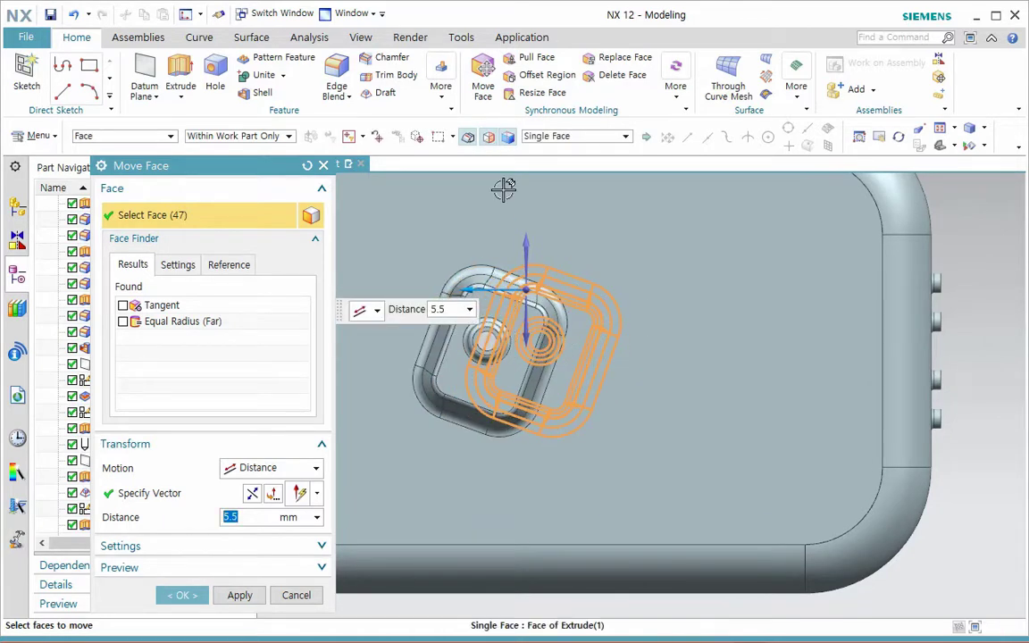
{"action": "left_click", "coordinate": [180, 595]}
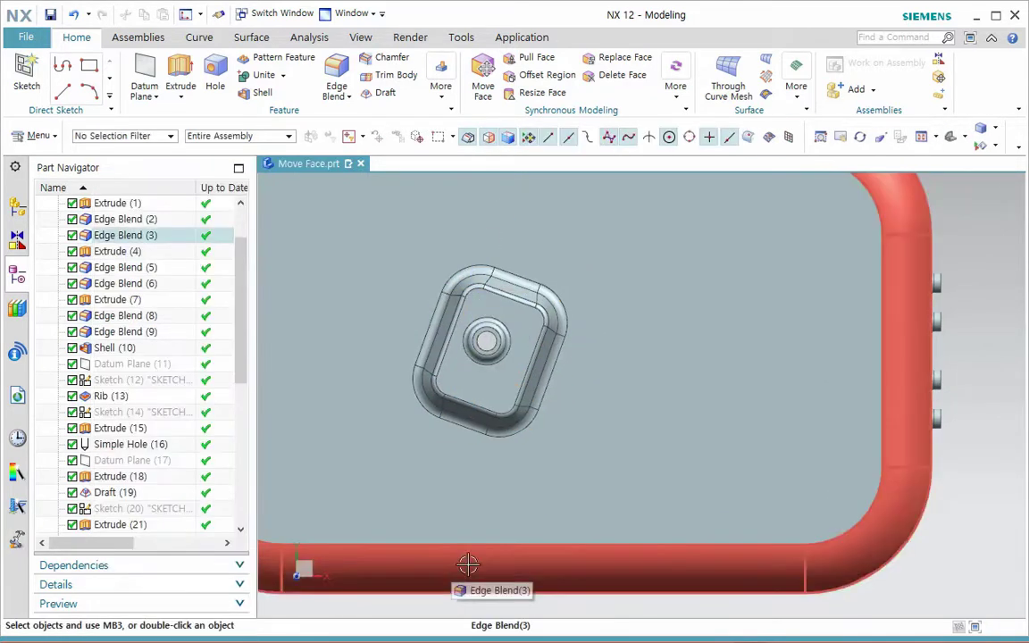
Step: Delete the Move Face feature from the end of the model history
{"action": "scroll", "coordinate": [241, 443], "scroll_direction": "down", "scroll_amount": 7}
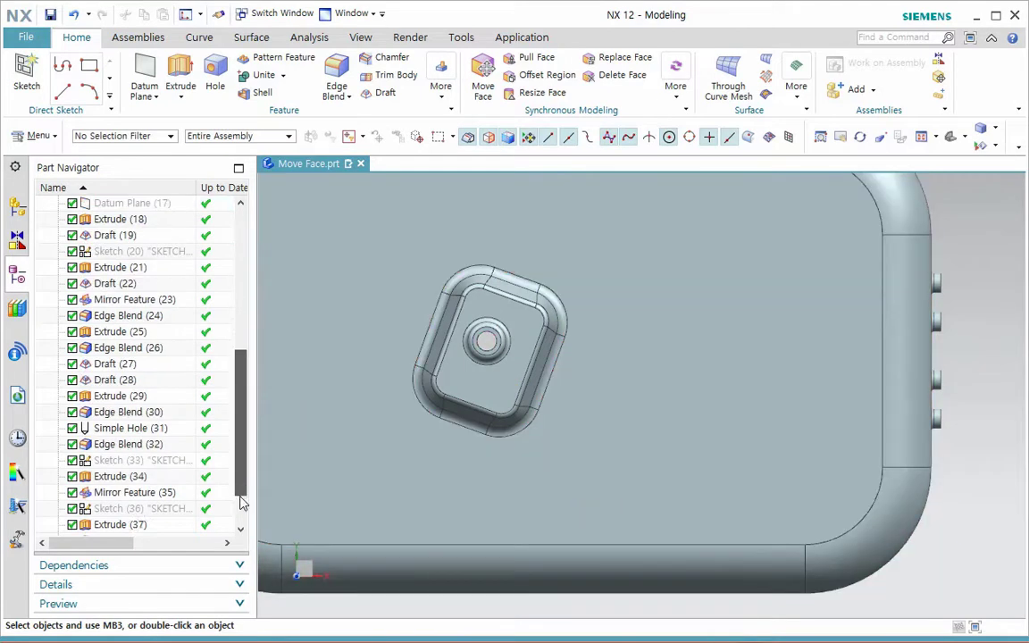
{"action": "left_click", "coordinate": [143, 528]}
{"action": "key", "text": "Delete"}
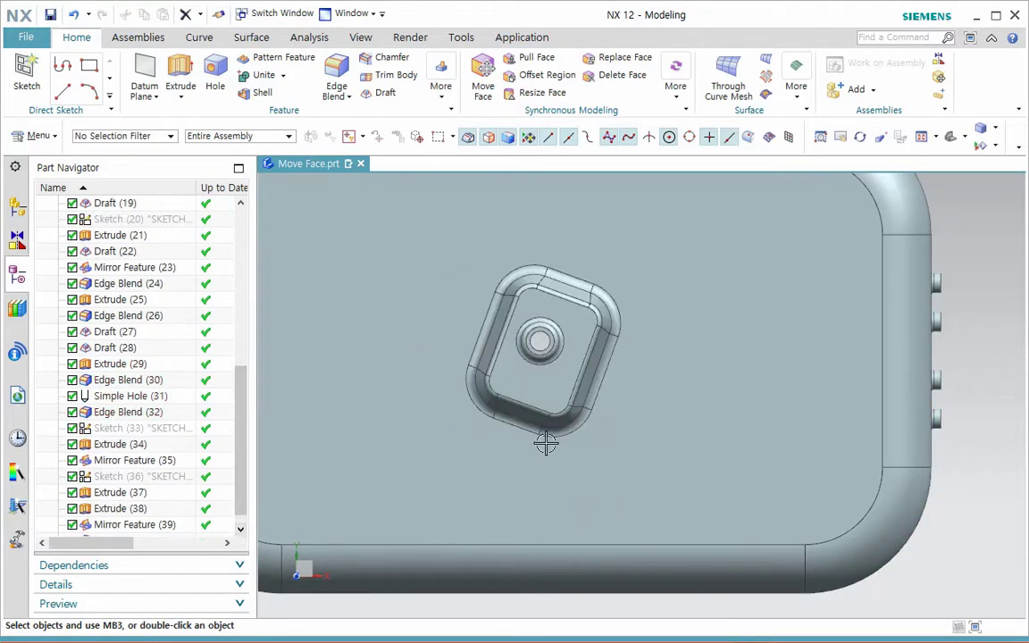
Step: Create a new model part
{"action": "scroll", "coordinate": [544, 442], "scroll_direction": "down", "scroll_amount": 3}
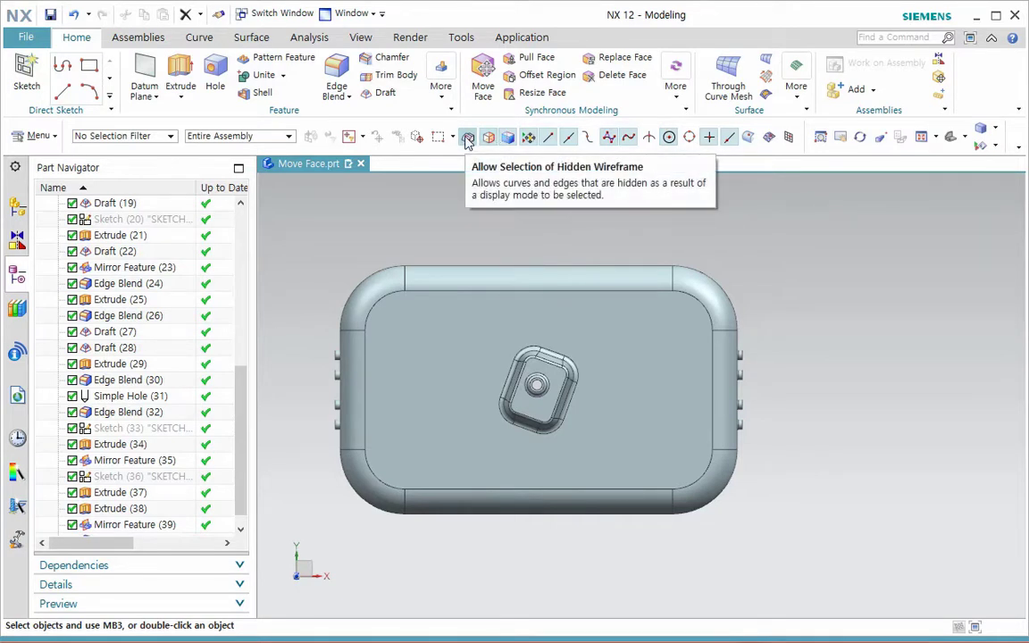
{"action": "middle_click_drag", "start_coordinate": [479, 266], "coordinate": [479, 252]}
{"action": "left_click", "coordinate": [26, 36]}
{"action": "left_click", "coordinate": [42, 61]}
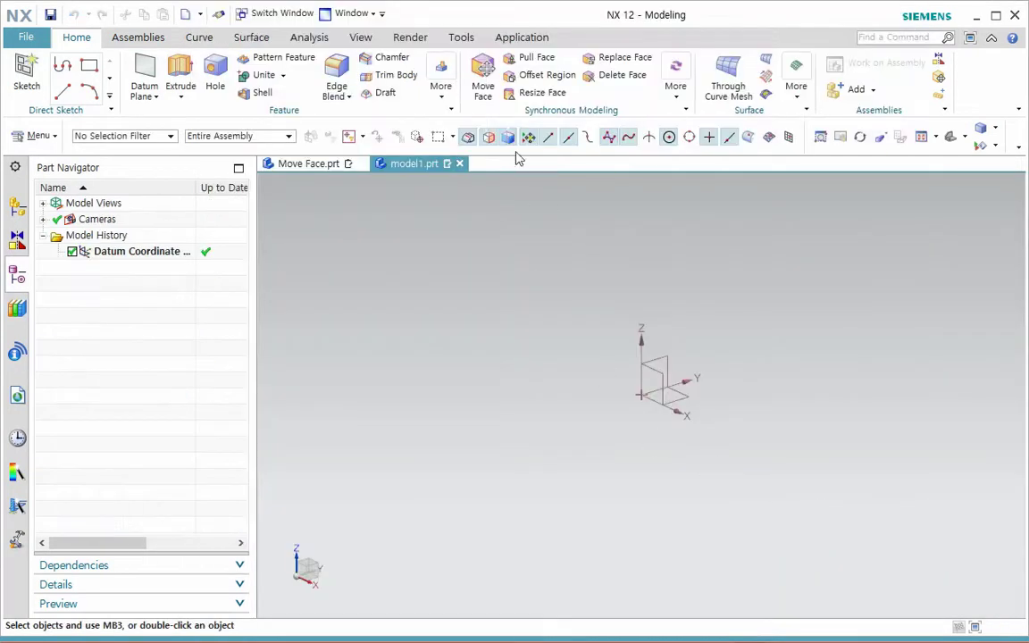
Step: Create a 100 x 100 x 100 mm block at the origin, using the Block command's default settings
{"action": "left_click", "coordinate": [441, 82]}
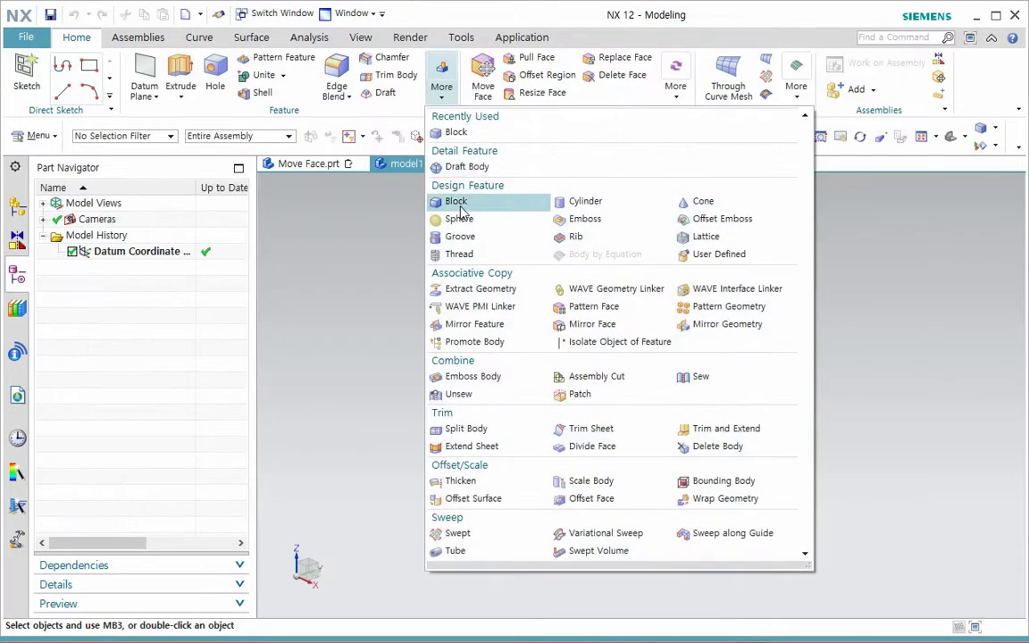
{"action": "left_click", "coordinate": [456, 201]}
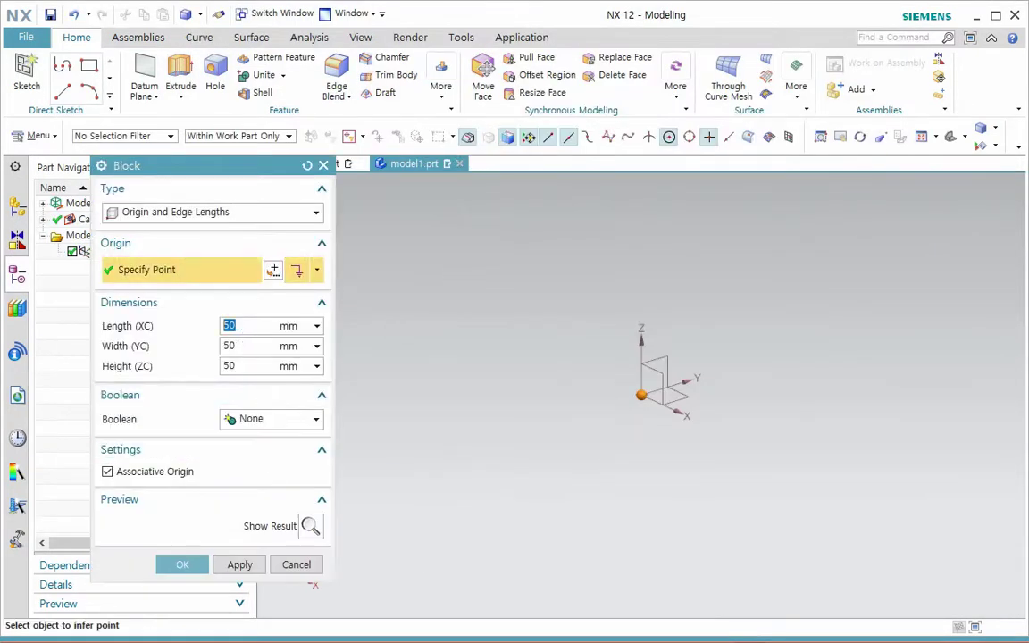
{"action": "left_click", "coordinate": [308, 165]}
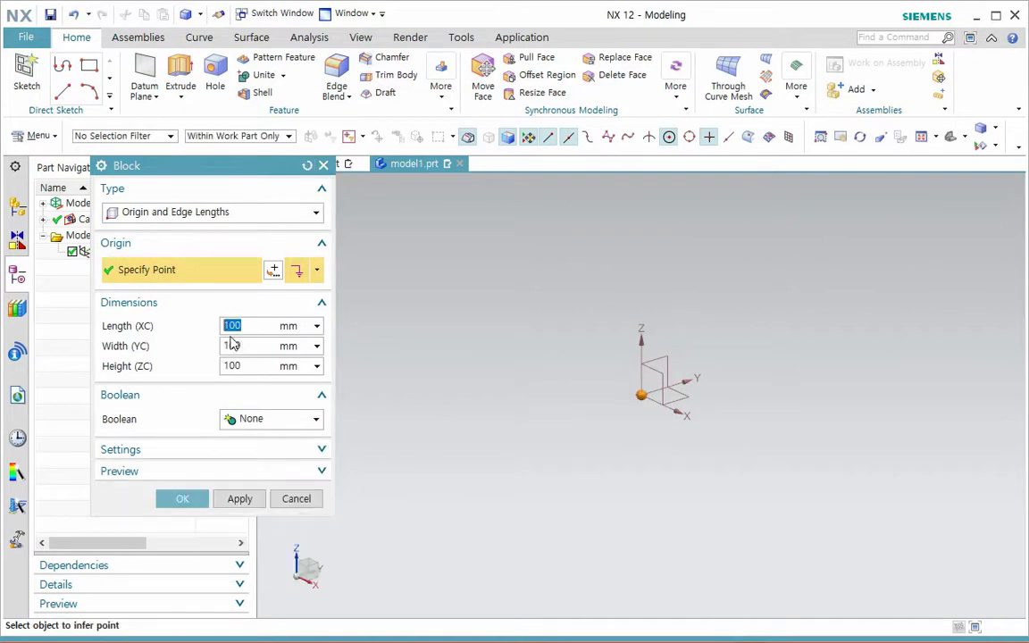
{"action": "left_click", "coordinate": [193, 499]}
{"action": "scroll", "coordinate": [539, 479], "scroll_direction": "down", "scroll_amount": 3}
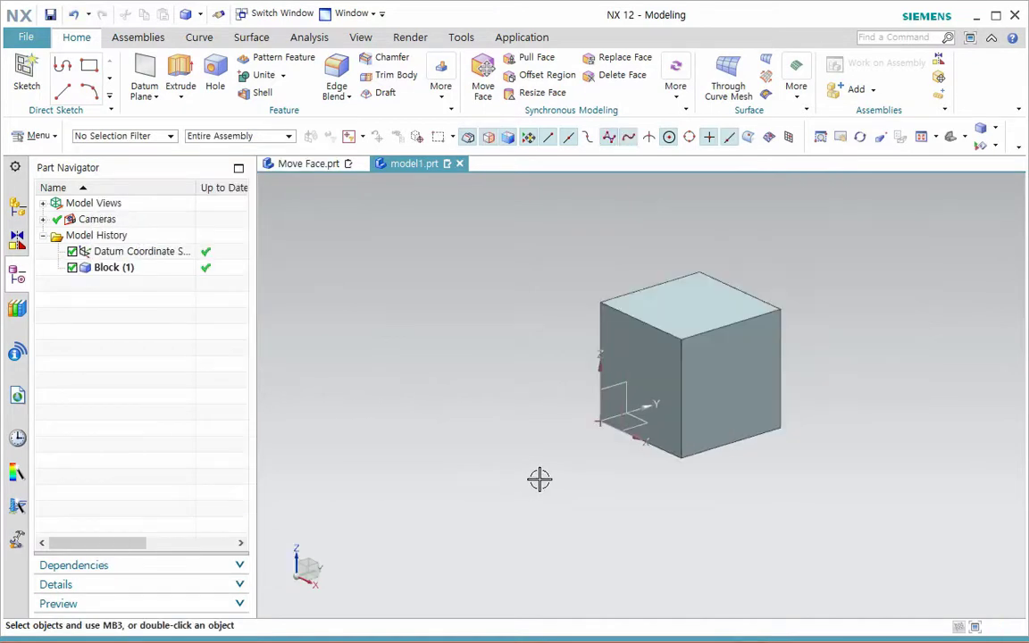
Step: Select the block's four vertical edges, including the hidden rear one, for a 15 mm Edge Blend, and cancel the command
{"action": "middle_click_drag", "start_coordinate": [709, 500], "coordinate": [715, 486]}
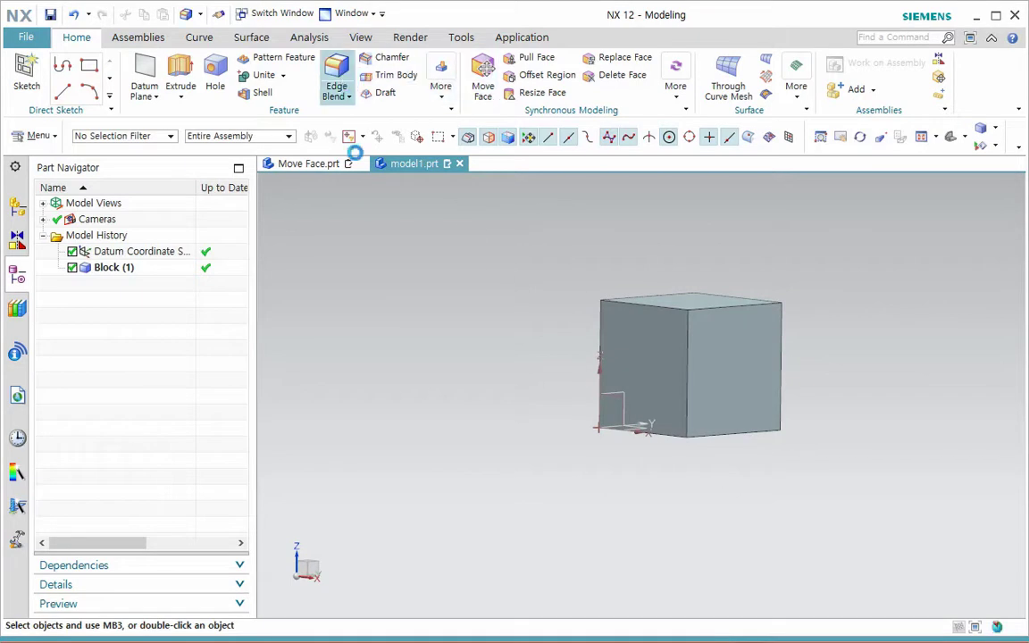
{"action": "left_click", "coordinate": [346, 94]}
{"action": "left_click", "coordinate": [688, 389]}
{"action": "left_click_drag", "start_coordinate": [719, 377], "coordinate": [723, 377]}
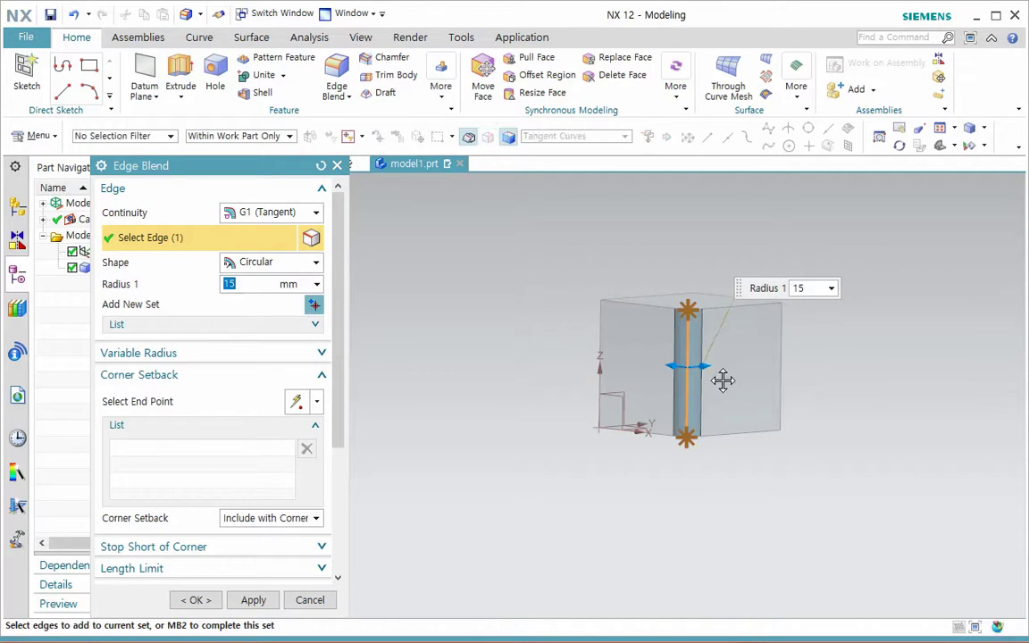
{"action": "middle_click_drag", "start_coordinate": [726, 496], "coordinate": [712, 496]}
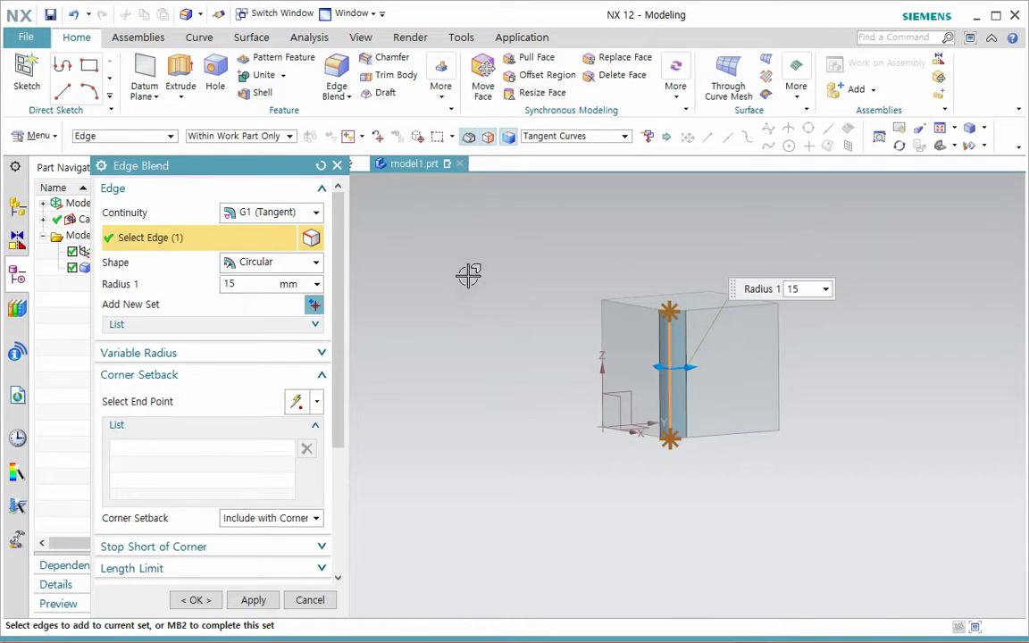
{"action": "left_click", "coordinate": [715, 361]}
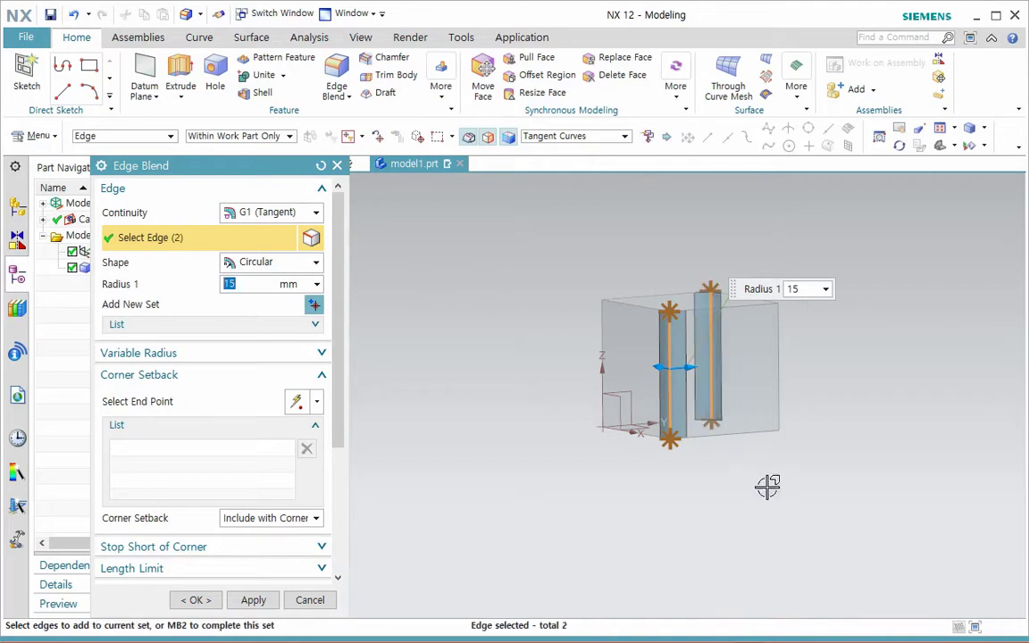
{"action": "left_click", "coordinate": [779, 375]}
{"action": "left_click", "coordinate": [601, 366]}
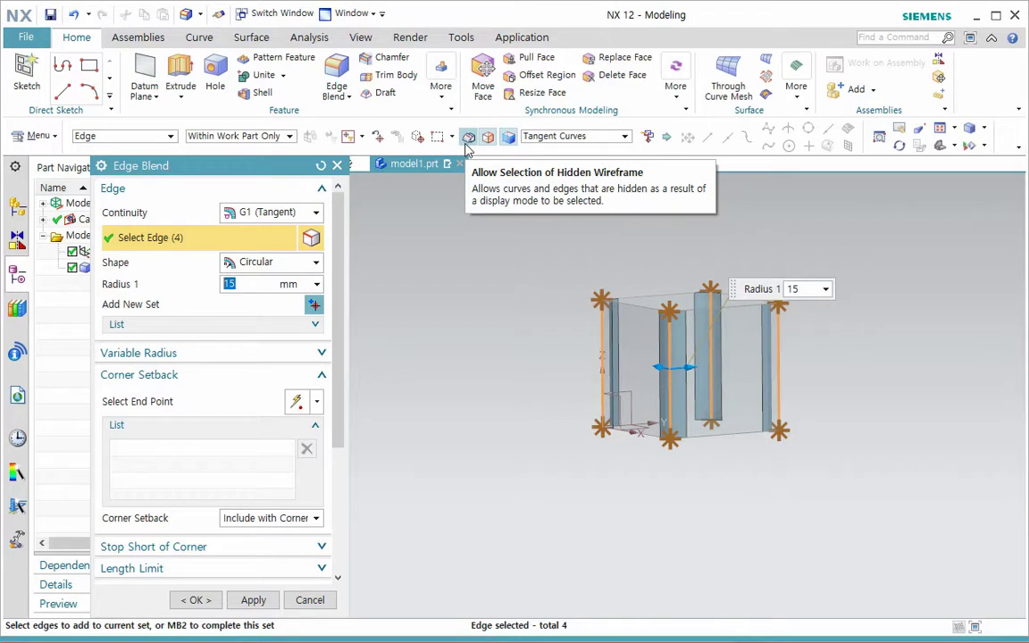
{"action": "left_click", "coordinate": [310, 600]}
Step: Start Move Face and select the block's front face and hidden rear face, with Highlight Hidden Edges switched off for the rear one
{"action": "middle_click_drag", "start_coordinate": [602, 489], "coordinate": [659, 420]}
{"action": "middle_click_drag", "start_coordinate": [753, 356], "coordinate": [669, 456]}
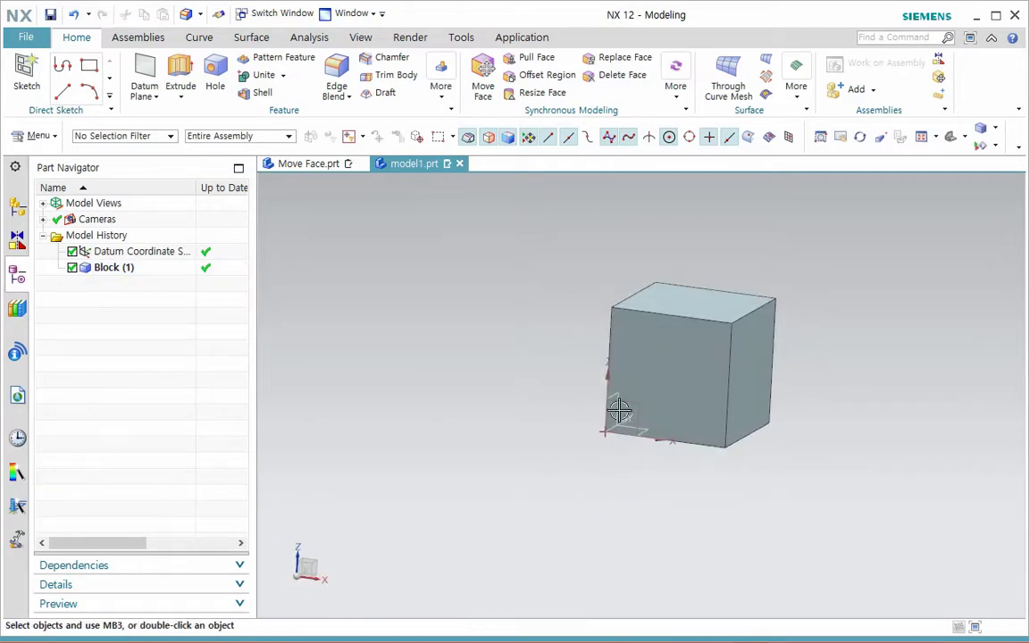
{"action": "left_click", "coordinate": [480, 85]}
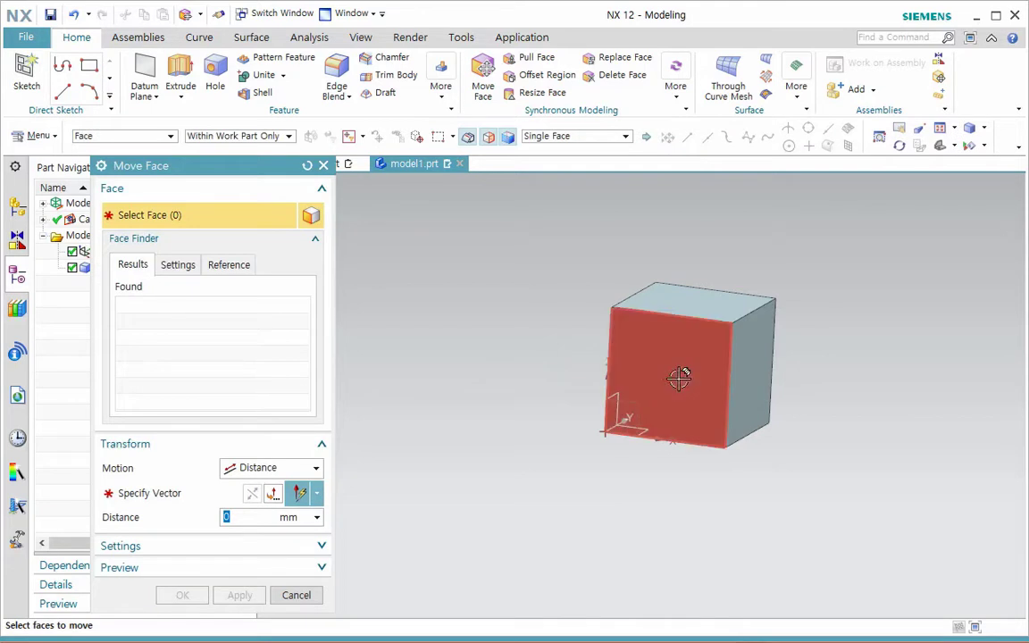
{"action": "left_click", "coordinate": [678, 378]}
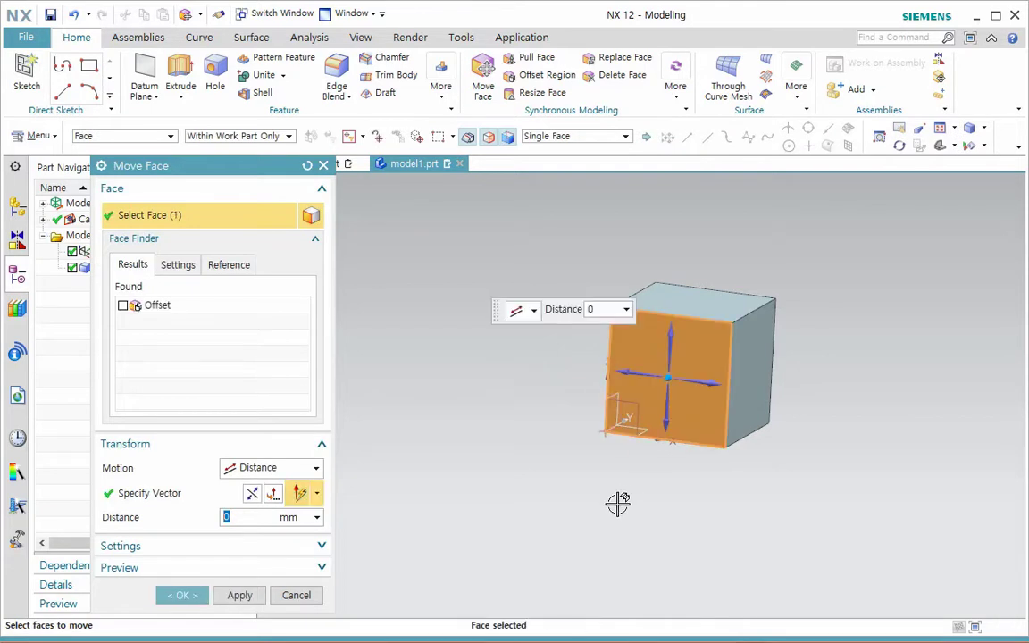
{"action": "middle_click_drag", "start_coordinate": [605, 490], "coordinate": [616, 366]}
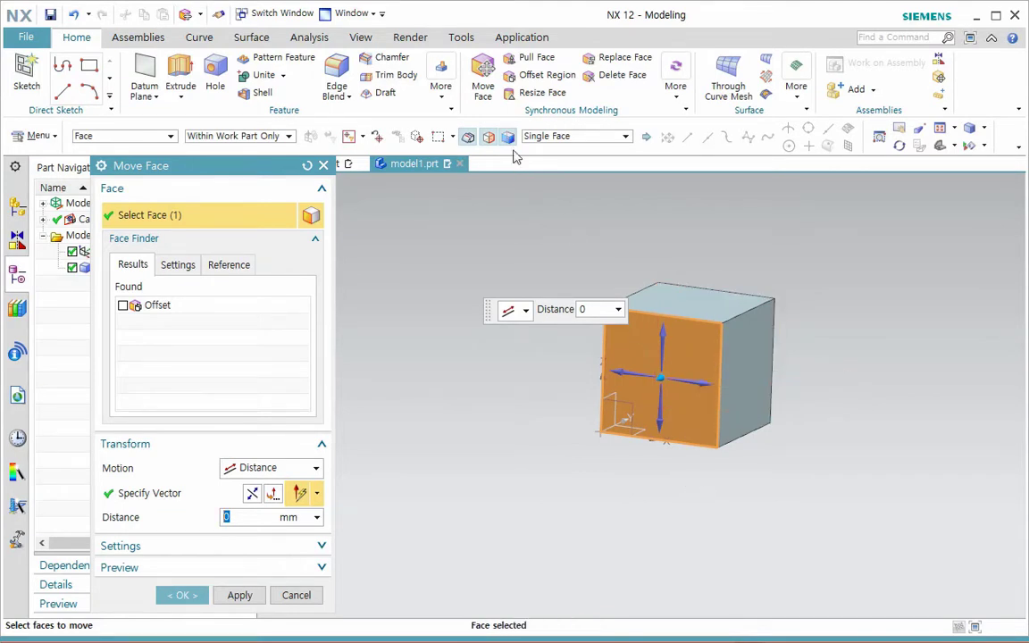
{"action": "left_click", "coordinate": [725, 373]}
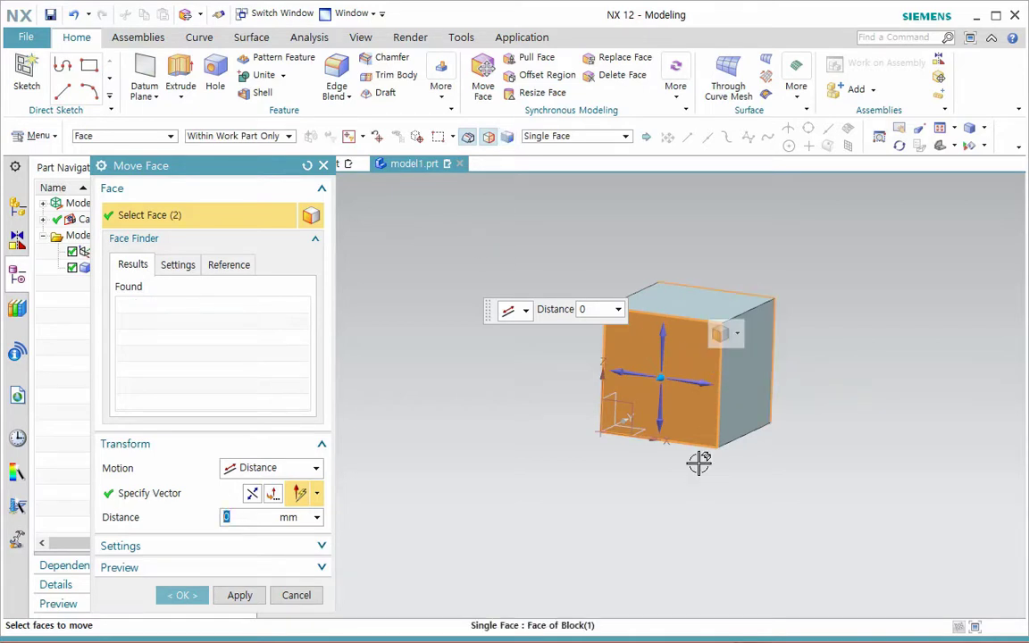
{"action": "middle_click_drag", "start_coordinate": [693, 508], "coordinate": [716, 457]}
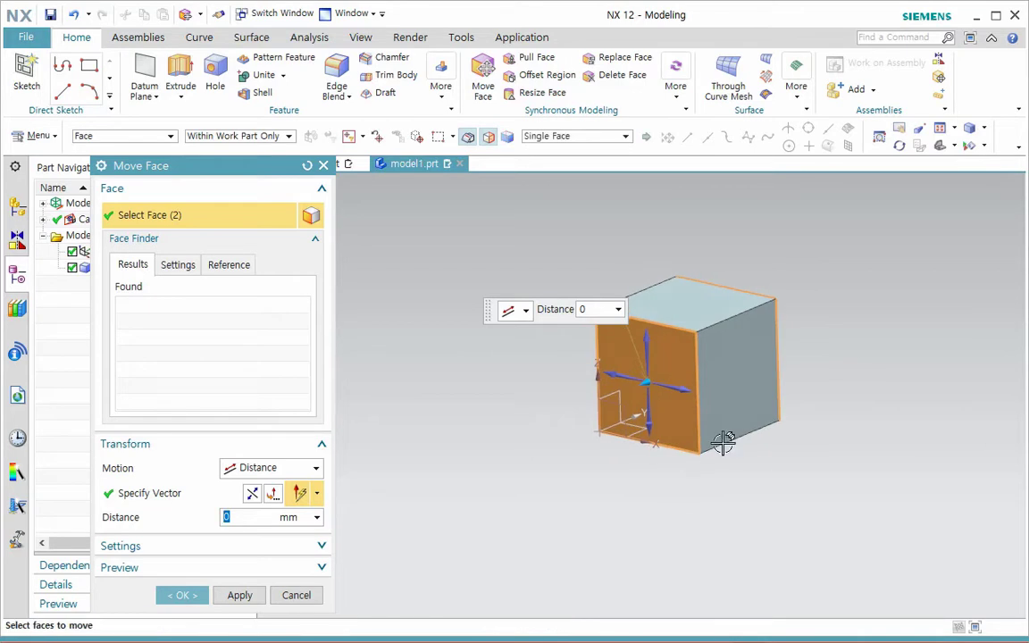
{"action": "middle_click_drag", "start_coordinate": [797, 402], "coordinate": [721, 452]}
Step: Deselect both block faces in Move Face and browse the overlapping front and rear faces with QuickPick
{"action": "left_click", "coordinate": [757, 363], "text": "shift"}
{"action": "middle_click_drag", "start_coordinate": [688, 507], "coordinate": [776, 481]}
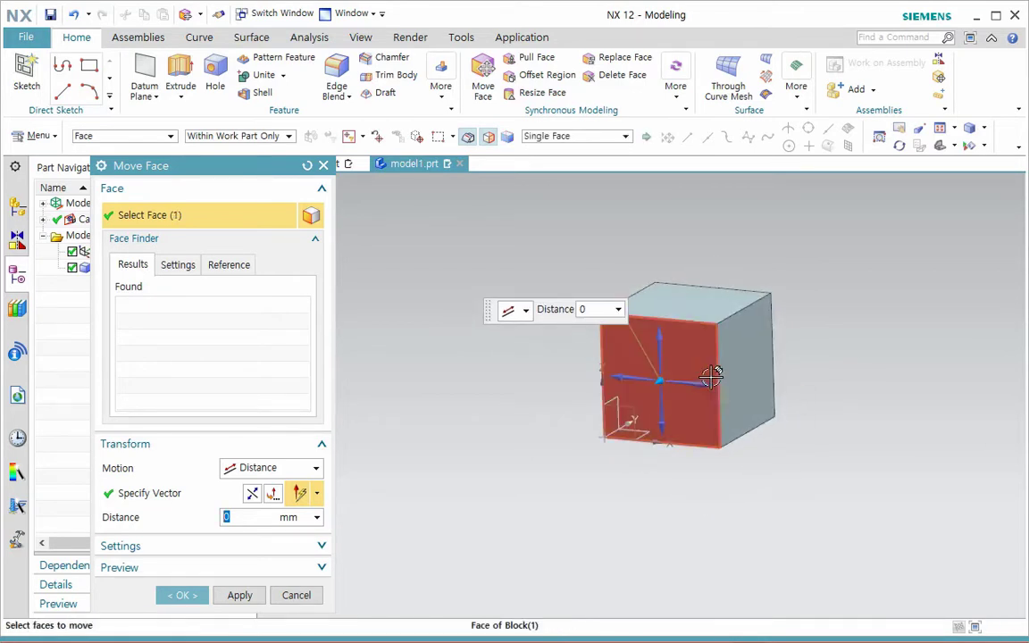
{"action": "left_click", "coordinate": [689, 374], "text": "shift"}
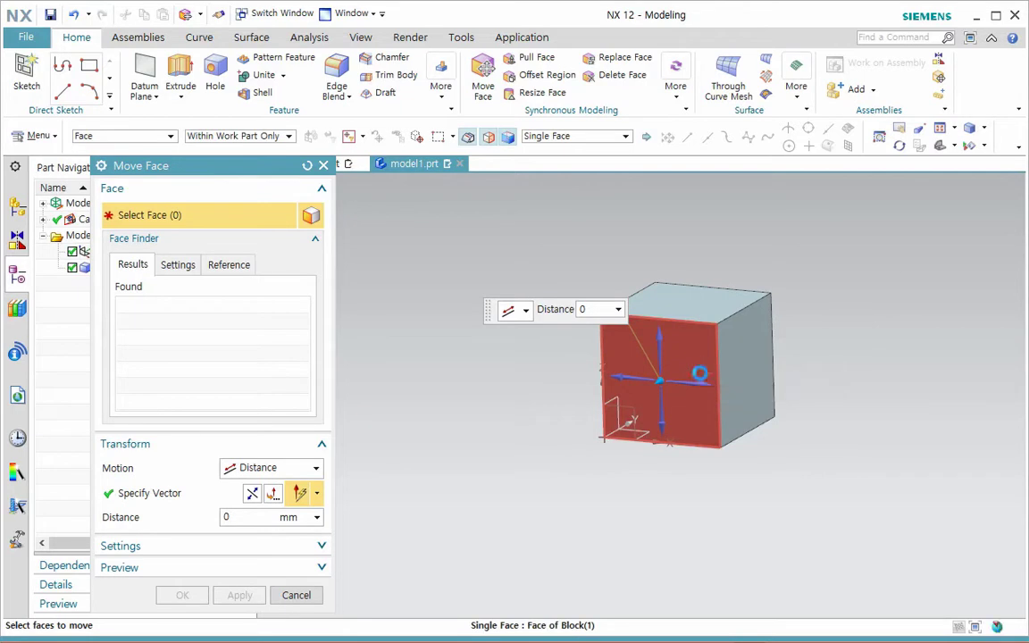
{"action": "left_click", "coordinate": [700, 373]}
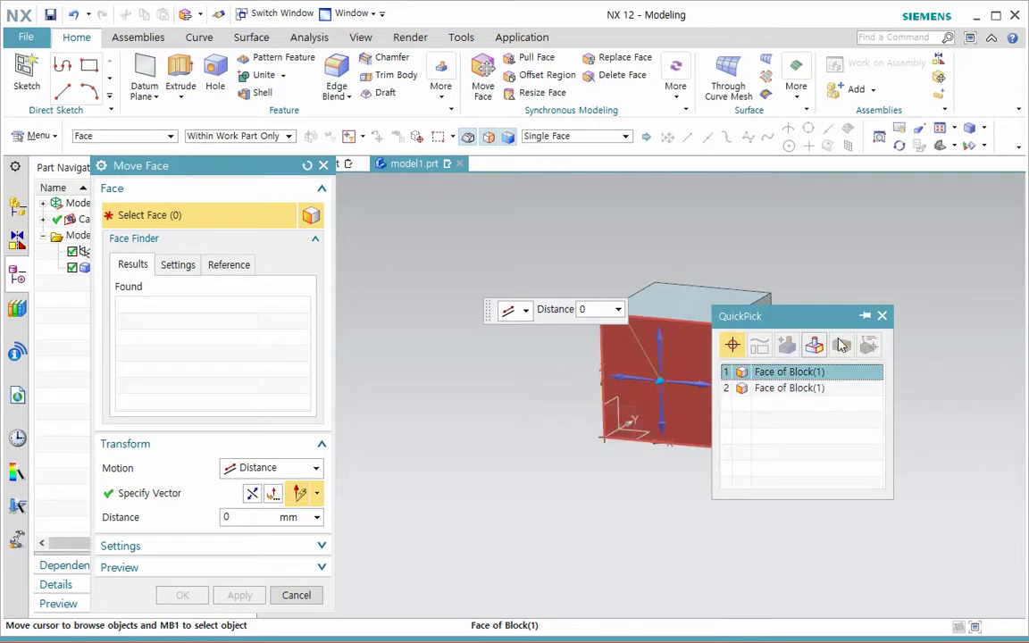
{"action": "scroll", "coordinate": [786, 506], "scroll_direction": "up", "scroll_amount": 1}
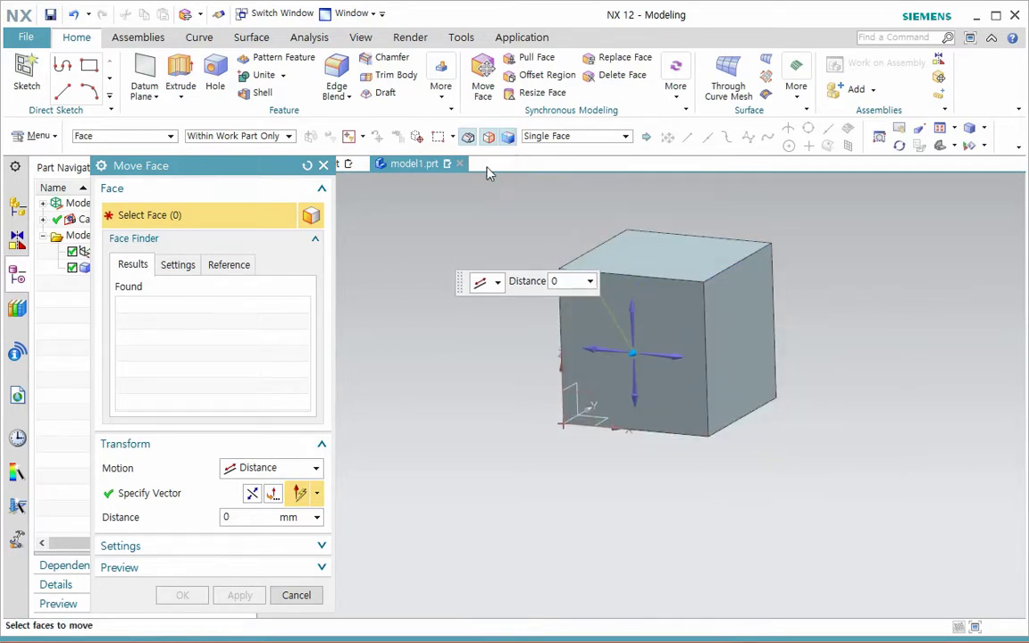
Step: Select the block's front and hidden rear faces, turn Highlight Hidden Edges back on, and cancel Move Face
{"action": "left_click", "coordinate": [666, 335]}
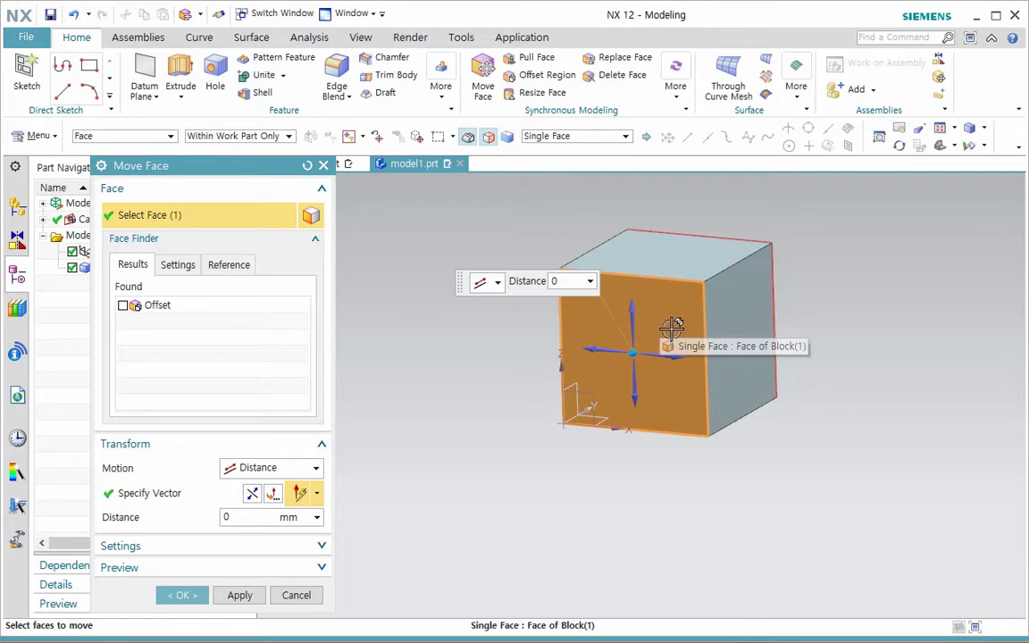
{"action": "left_click", "coordinate": [669, 313]}
{"action": "middle_click_drag", "start_coordinate": [753, 526], "coordinate": [684, 547]}
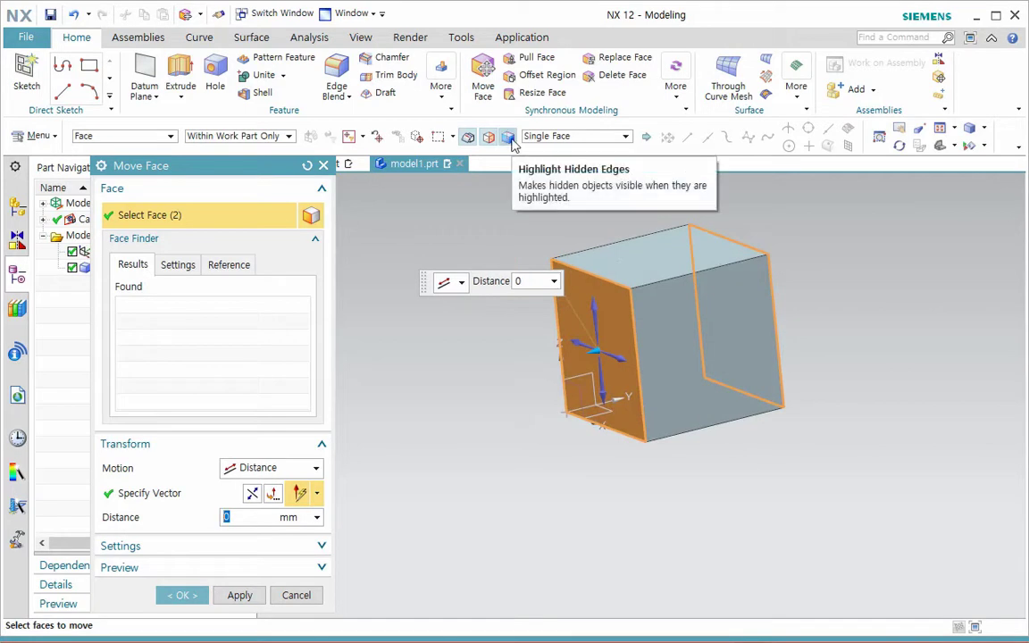
{"action": "key", "text": "Escape"}
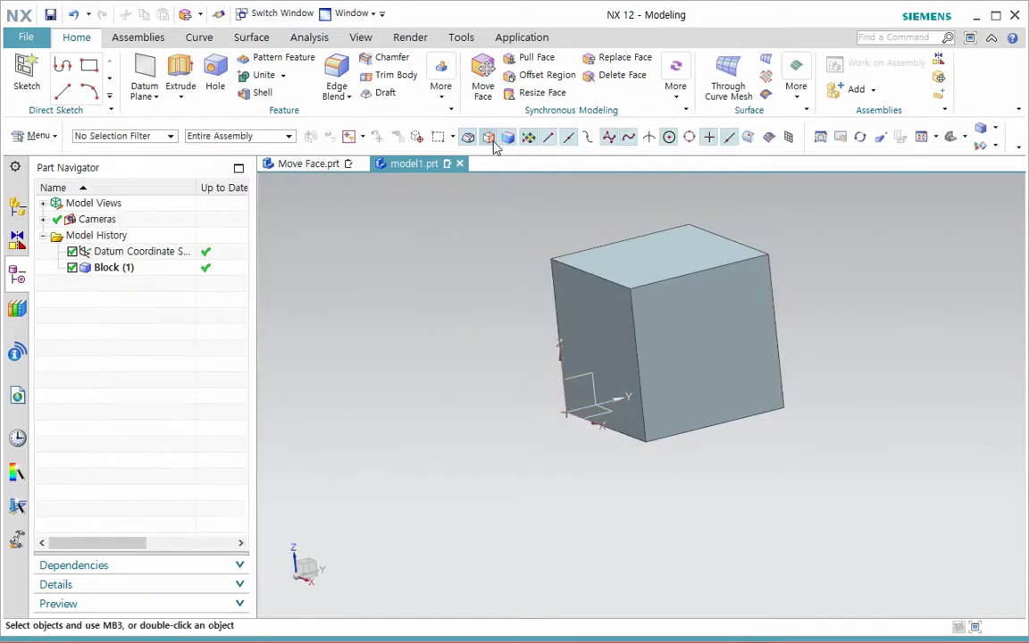
Step: Switch to the Move Face.prt part and orient the view squarely to its top face
{"action": "middle_click_drag", "start_coordinate": [491, 445], "coordinate": [533, 466]}
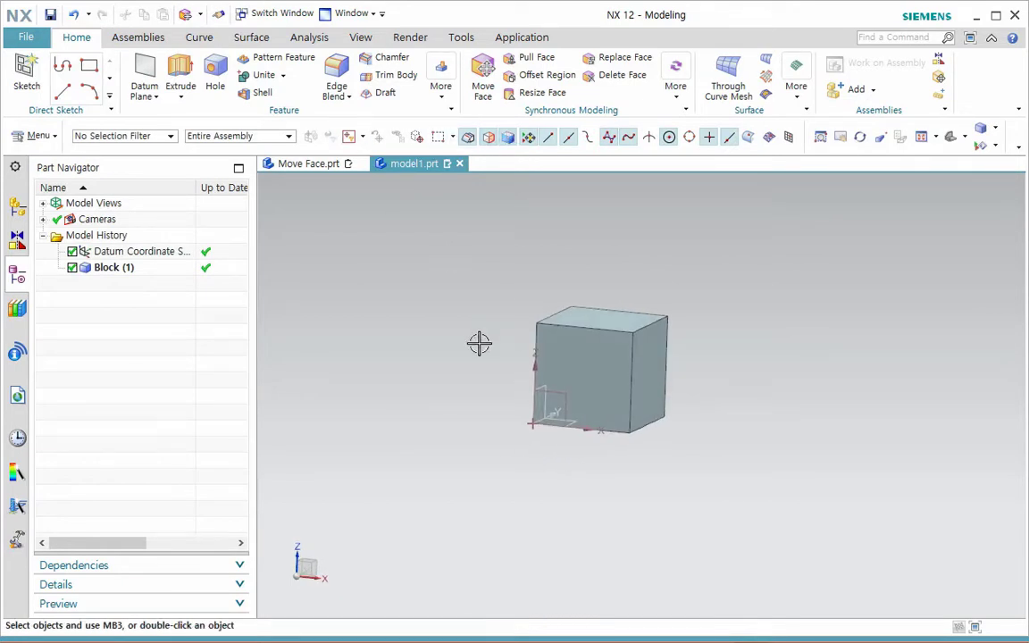
{"action": "middle_click_drag", "start_coordinate": [475, 333], "coordinate": [462, 366]}
{"action": "left_click", "coordinate": [325, 164]}
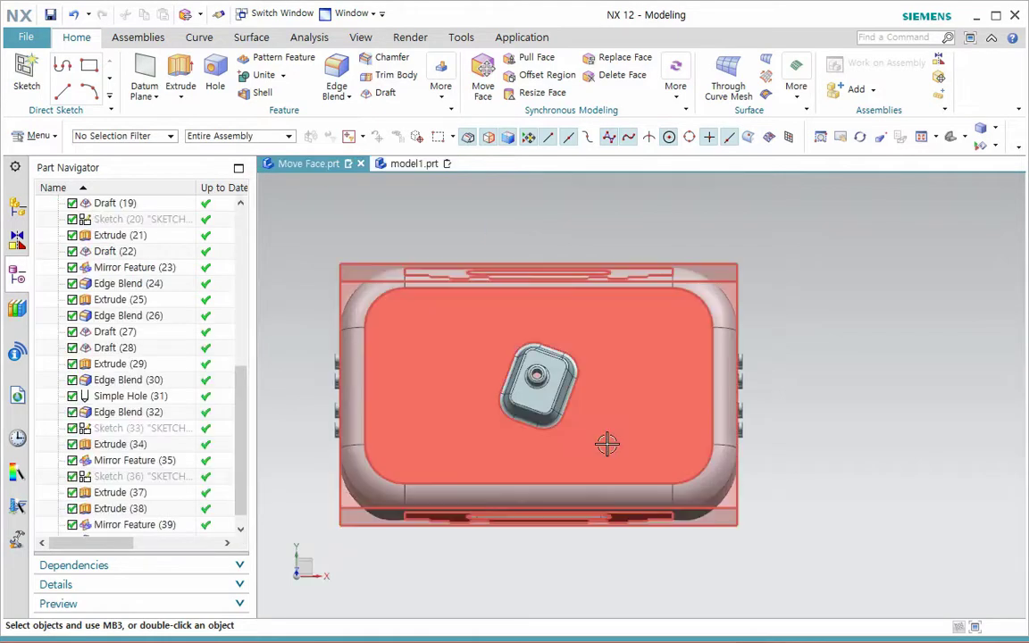
{"action": "key", "text": "F8"}
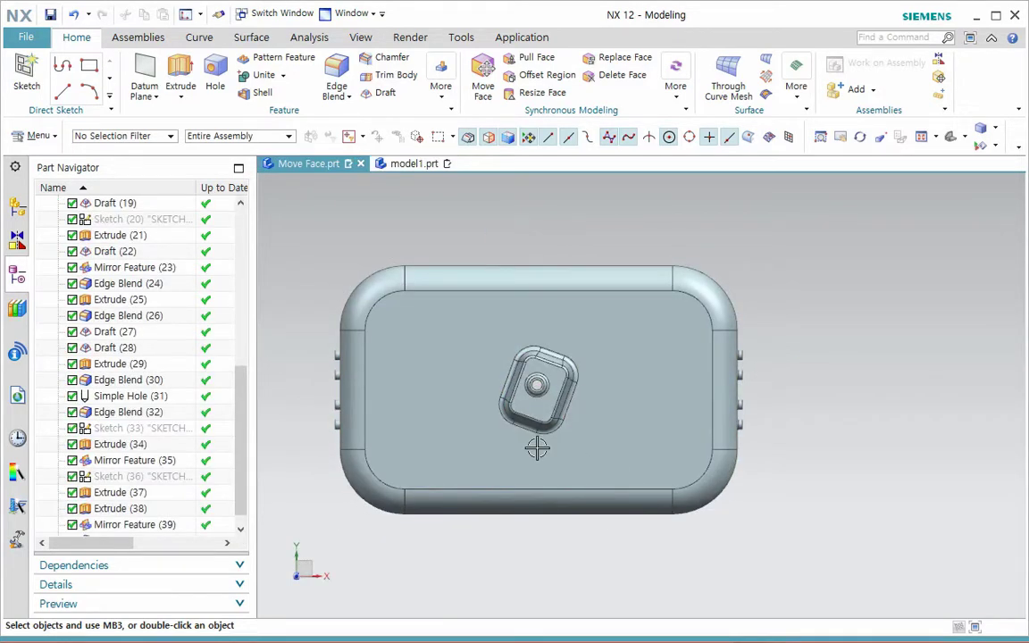
{"action": "scroll", "coordinate": [499, 409], "scroll_direction": "up", "scroll_amount": 2}
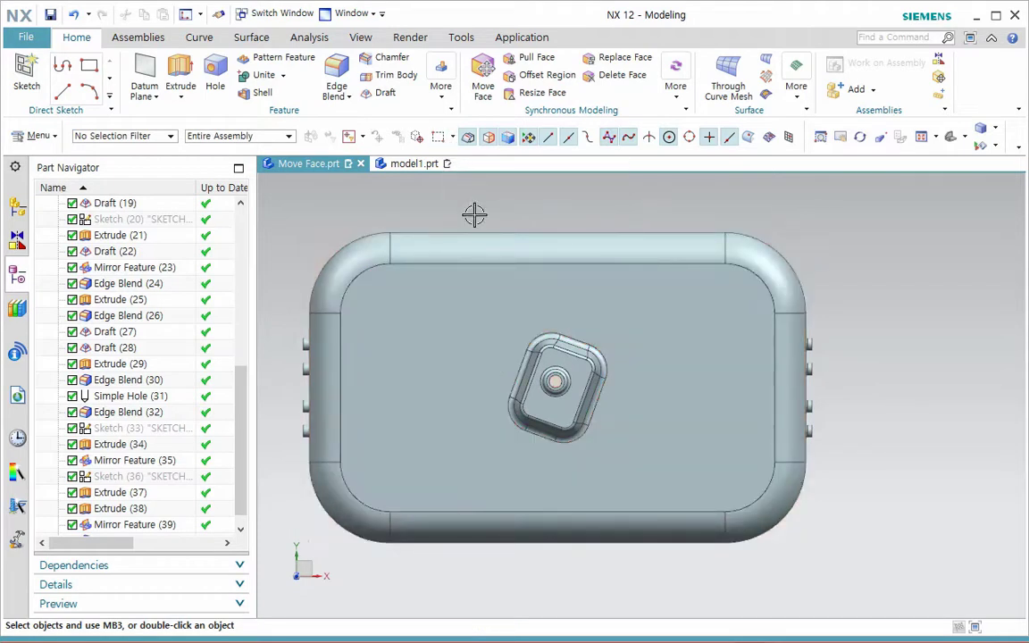
Step: Start Move Face, select all faces of the central boss with a rectangle, and deselect them the same way
{"action": "left_click", "coordinate": [483, 82]}
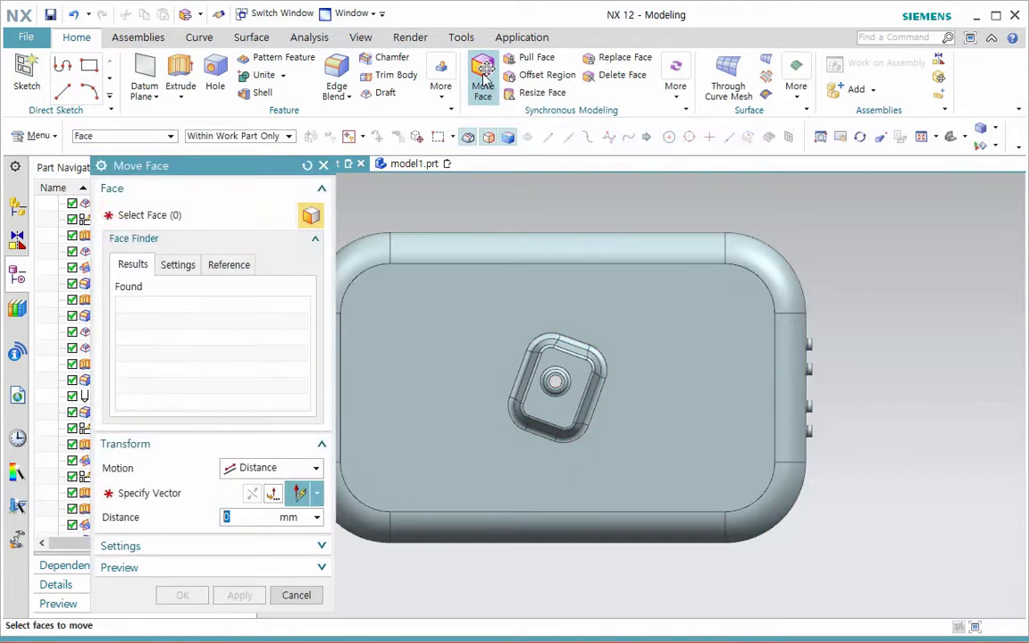
{"action": "left_click_drag", "start_coordinate": [498, 324], "coordinate": [616, 446]}
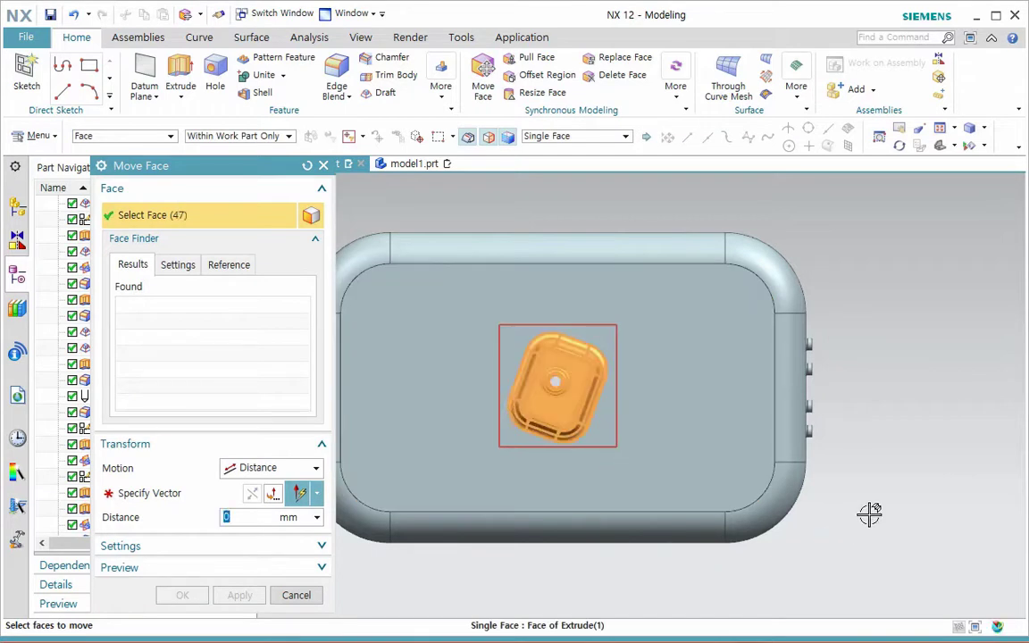
{"action": "left_click_drag", "start_coordinate": [482, 313], "coordinate": [630, 474], "text": "shift"}
Step: Set the multi-selection method to Lasso, and lasso the central boss faces once to select and once to deselect them
{"action": "left_click", "coordinate": [451, 135]}
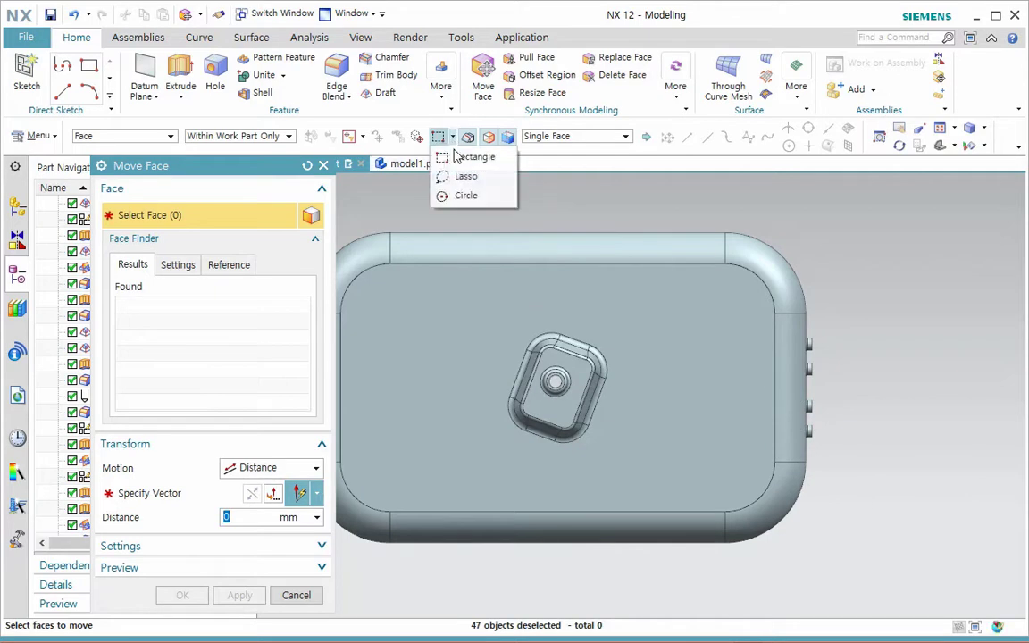
{"action": "left_click", "coordinate": [463, 175]}
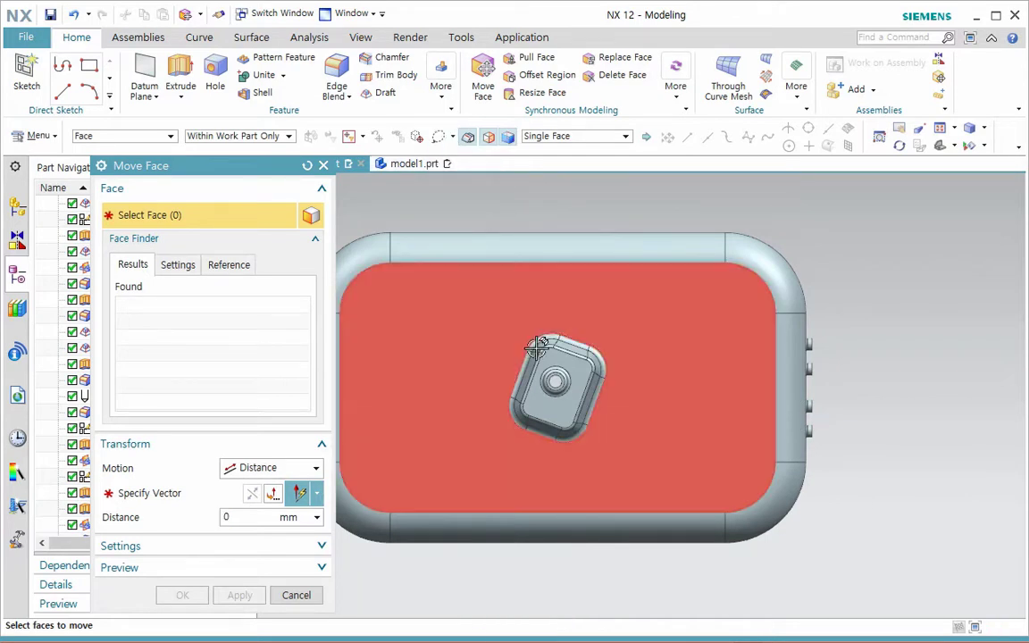
{"action": "mouse_move", "coordinate": [524, 356]}
{"action": "left_mouse_down"}
{"action": "mouse_move", "coordinate": [498, 415]}
{"action": "mouse_move", "coordinate": [534, 460]}
{"action": "mouse_move", "coordinate": [613, 452]}
{"action": "mouse_move", "coordinate": [635, 386]}
{"action": "mouse_move", "coordinate": [615, 339]}
{"action": "mouse_move", "coordinate": [527, 329]}
{"action": "left_mouse_up"}
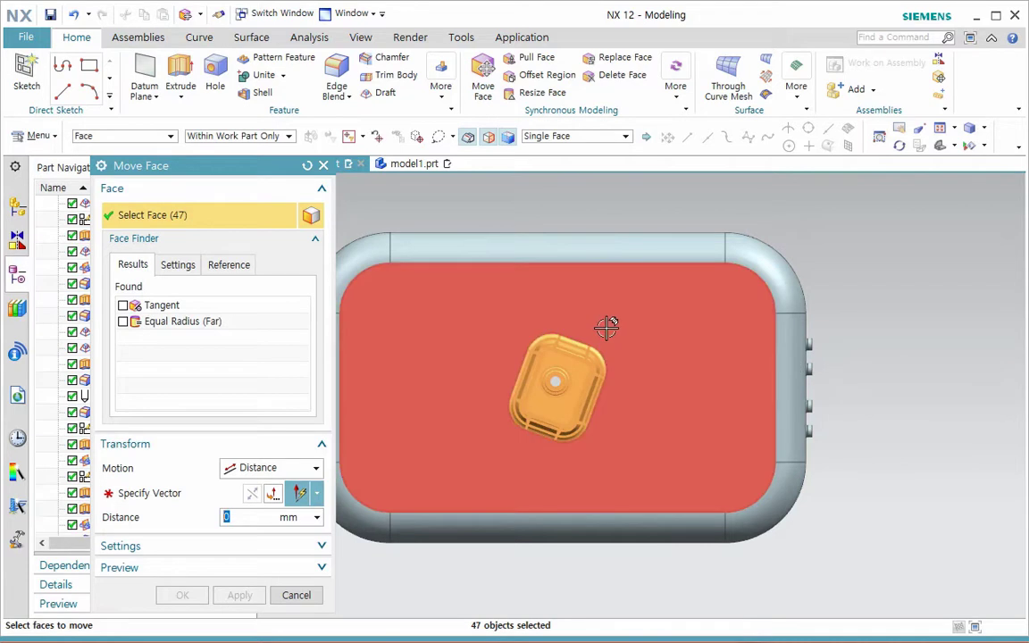
{"action": "mouse_move", "coordinate": [551, 327]}
{"action": "left_mouse_down", "text": "shift"}
{"action": "mouse_move", "coordinate": [498, 452]}
{"action": "mouse_move", "coordinate": [627, 443]}
{"action": "mouse_move", "coordinate": [635, 333]}
{"action": "mouse_move", "coordinate": [555, 321]}
{"action": "left_mouse_up", "text": "shift"}
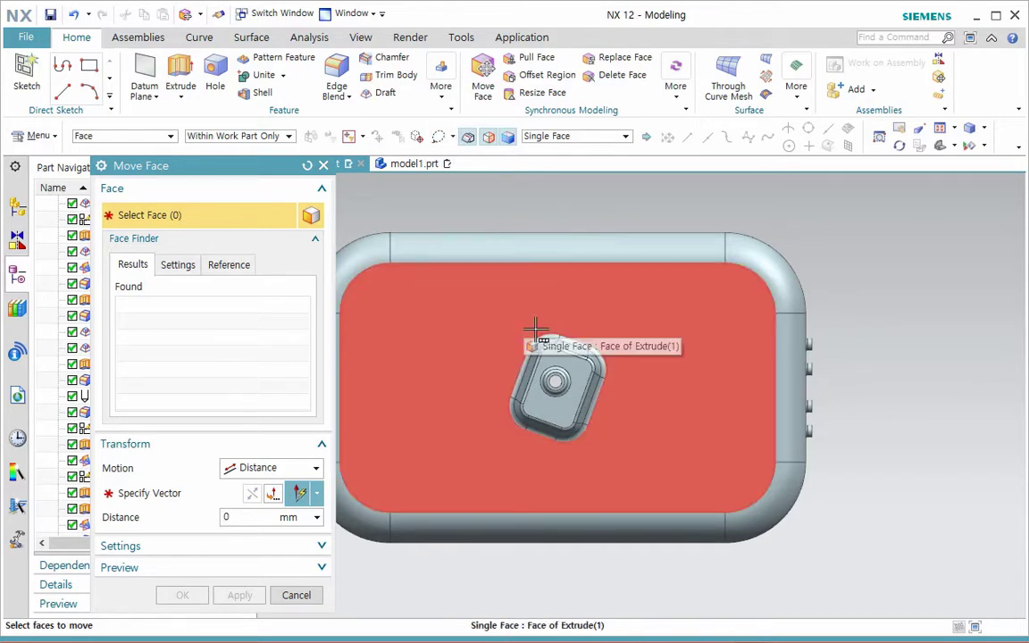
Step: Lasso all faces of the central boss again and specify a vector for moving them along the X axis
{"action": "mouse_move", "coordinate": [524, 319]}
{"action": "left_mouse_down"}
{"action": "mouse_move", "coordinate": [489, 391]}
{"action": "mouse_move", "coordinate": [520, 439]}
{"action": "mouse_move", "coordinate": [589, 456]}
{"action": "mouse_move", "coordinate": [616, 420]}
{"action": "mouse_move", "coordinate": [625, 348]}
{"action": "left_mouse_up"}
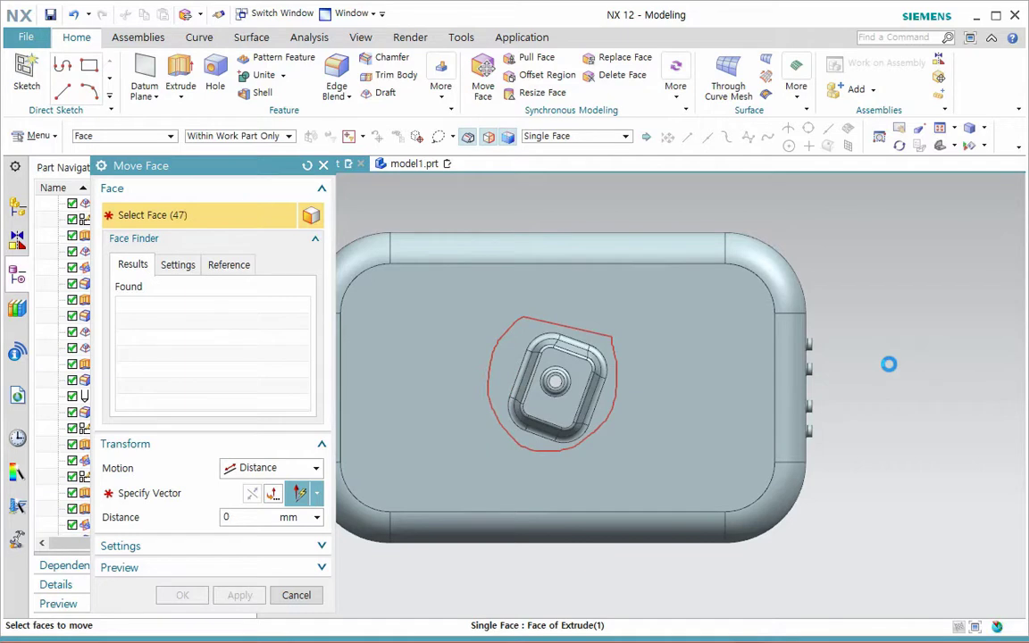
{"action": "mouse_move", "coordinate": [519, 548]}
{"action": "middle_mouse_down"}
{"action": "mouse_move", "coordinate": [567, 544]}
{"action": "mouse_move", "coordinate": [568, 453]}
{"action": "mouse_move", "coordinate": [570, 583]}
{"action": "middle_mouse_up"}
{"action": "left_click", "coordinate": [187, 500]}
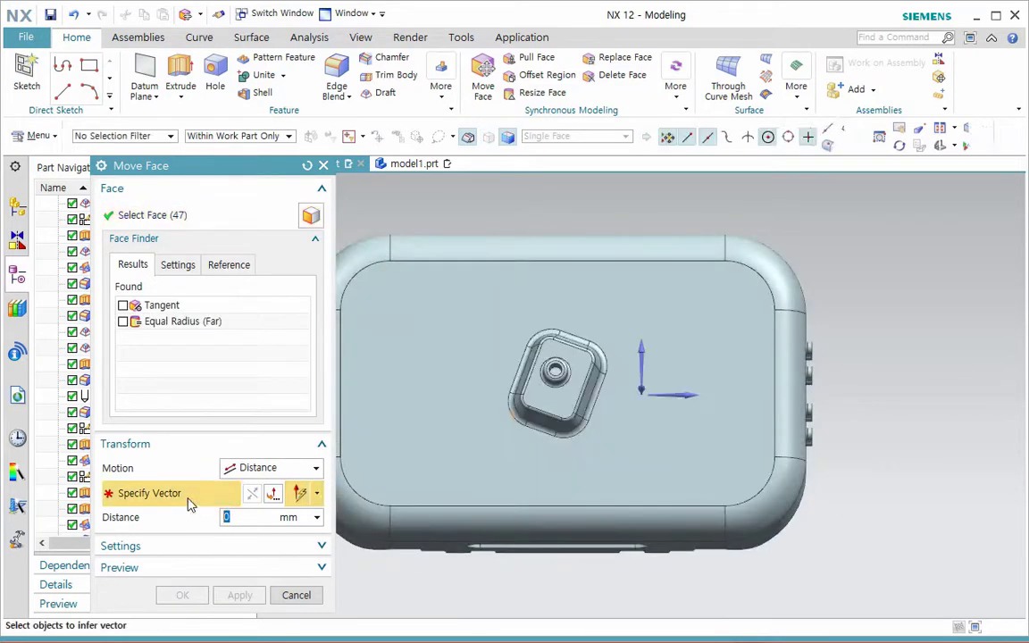
{"action": "left_click", "coordinate": [637, 367]}
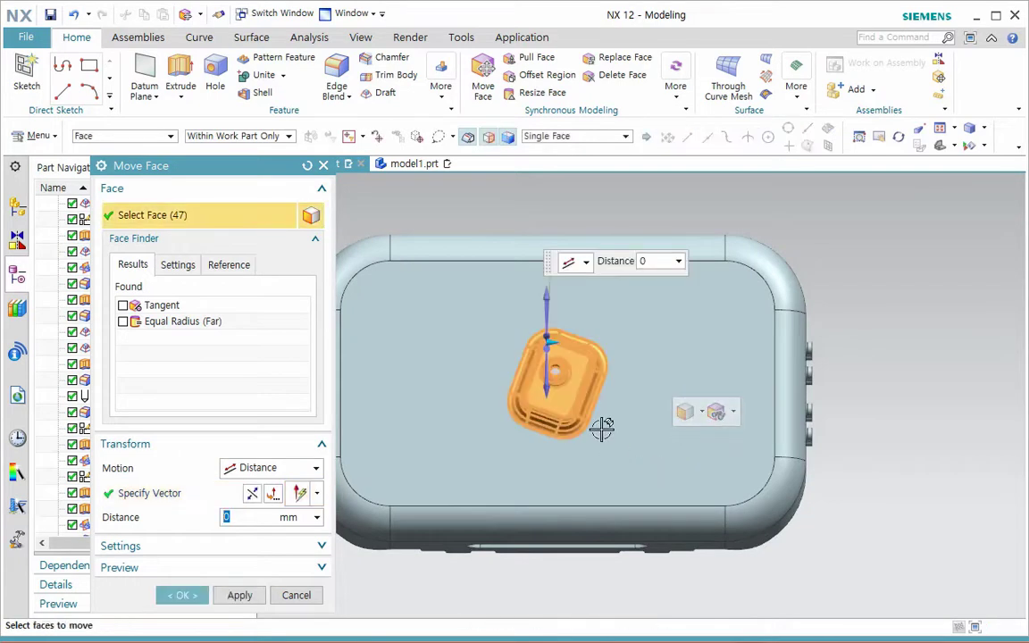
Step: Try moving the boss faces 22 mm in the negative X direction, undo it, try 4 mm, and close Move Face without applying
{"action": "left_click_drag", "start_coordinate": [575, 355], "coordinate": [313, 362]}
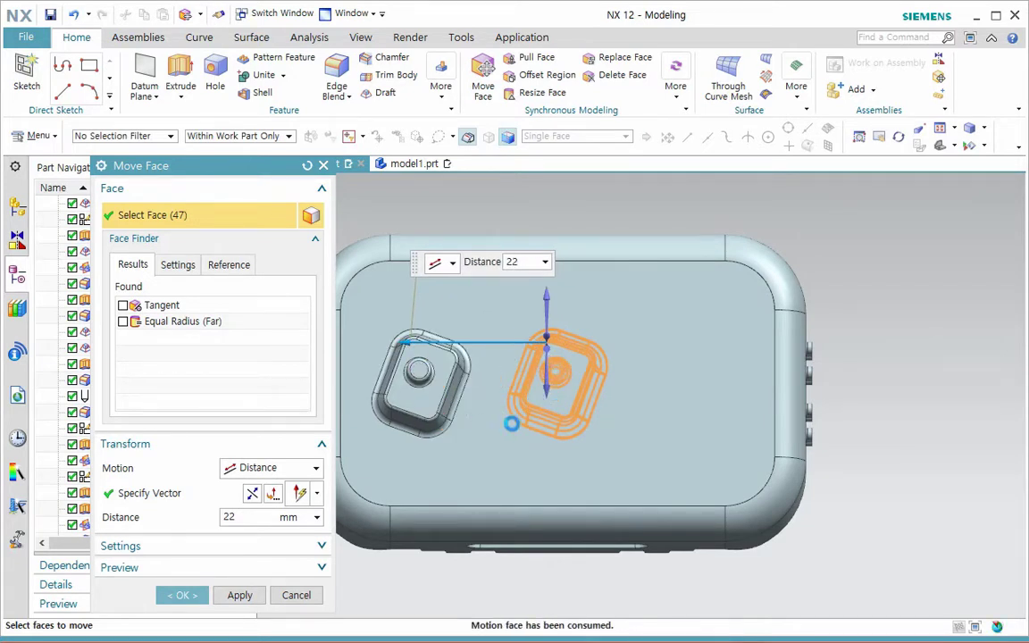
{"action": "key", "text": "ctrl+z"}
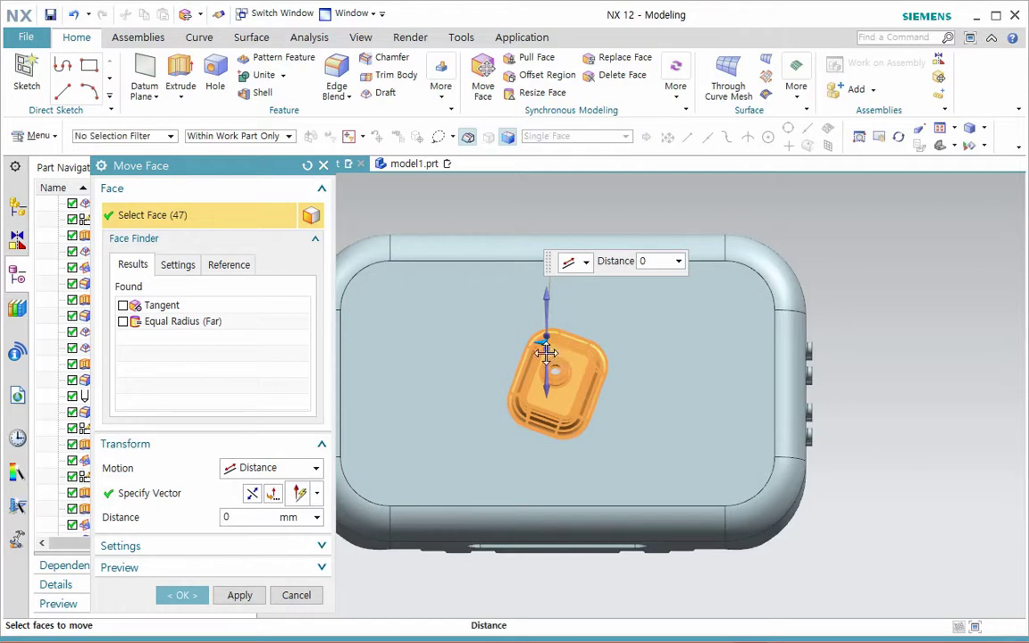
{"action": "left_click_drag", "start_coordinate": [552, 353], "coordinate": [482, 323]}
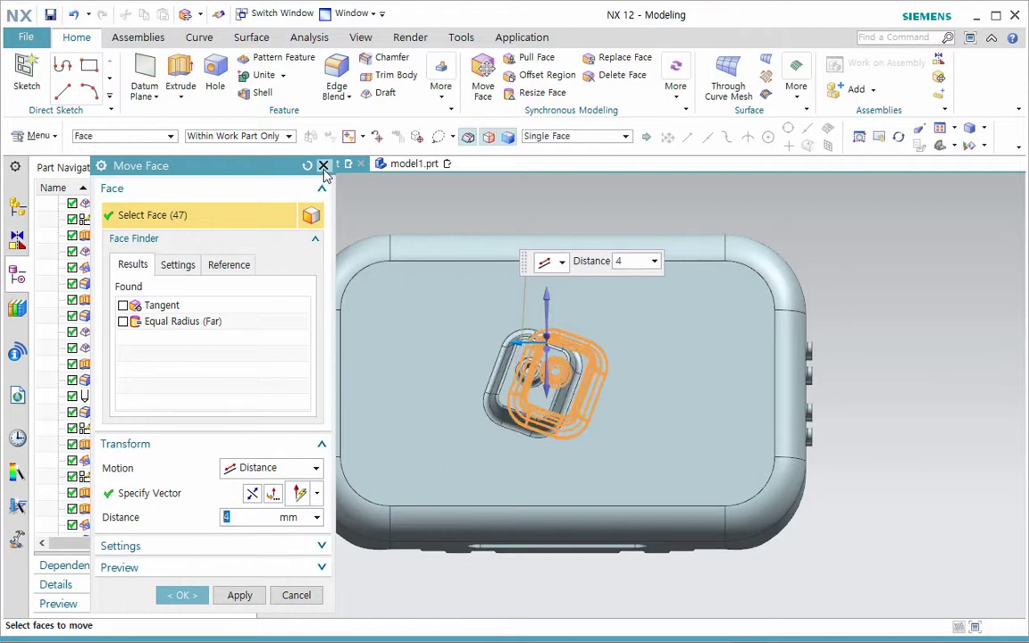
{"action": "left_click", "coordinate": [323, 167]}
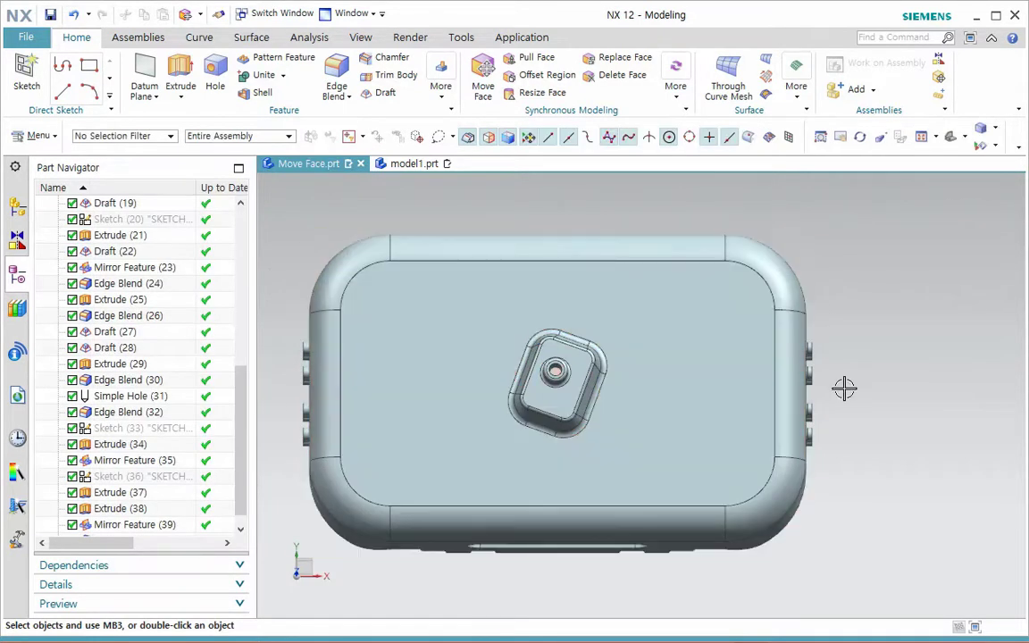
Step: Start Move Face, select all faces of the central boss using the Circle multi-selection method, and close Move Face without applying
{"action": "left_click", "coordinate": [482, 89]}
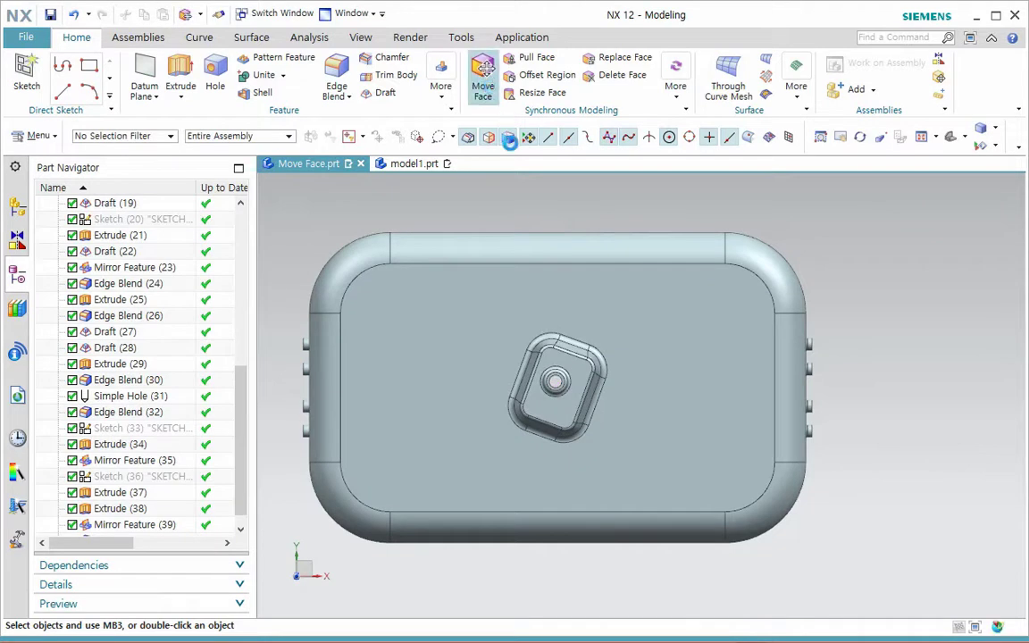
{"action": "left_click", "coordinate": [451, 137]}
{"action": "left_click", "coordinate": [460, 197]}
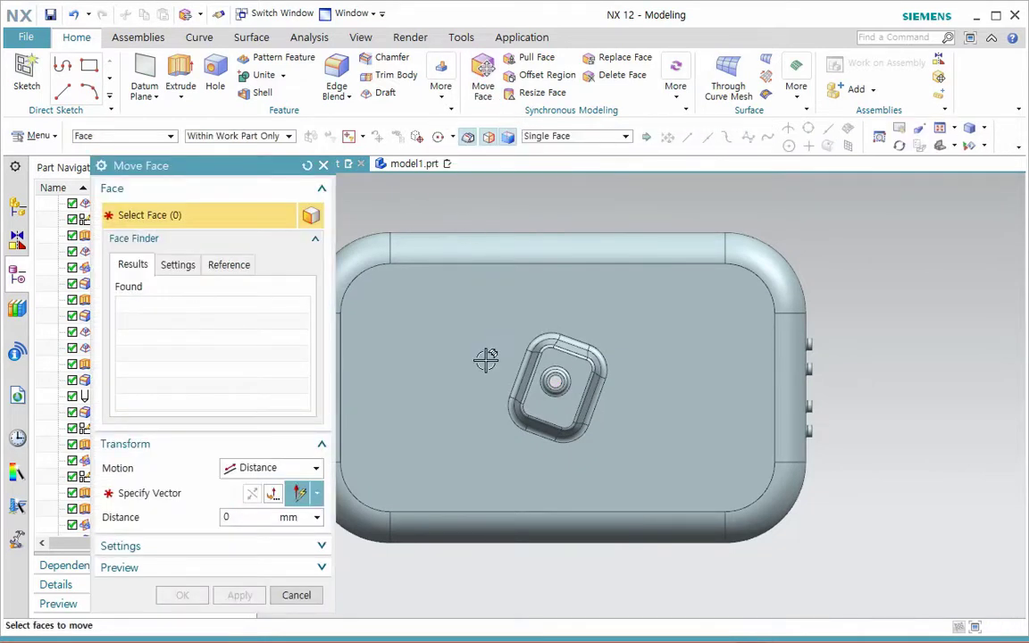
{"action": "scroll", "coordinate": [516, 464], "scroll_direction": "up", "scroll_amount": 2}
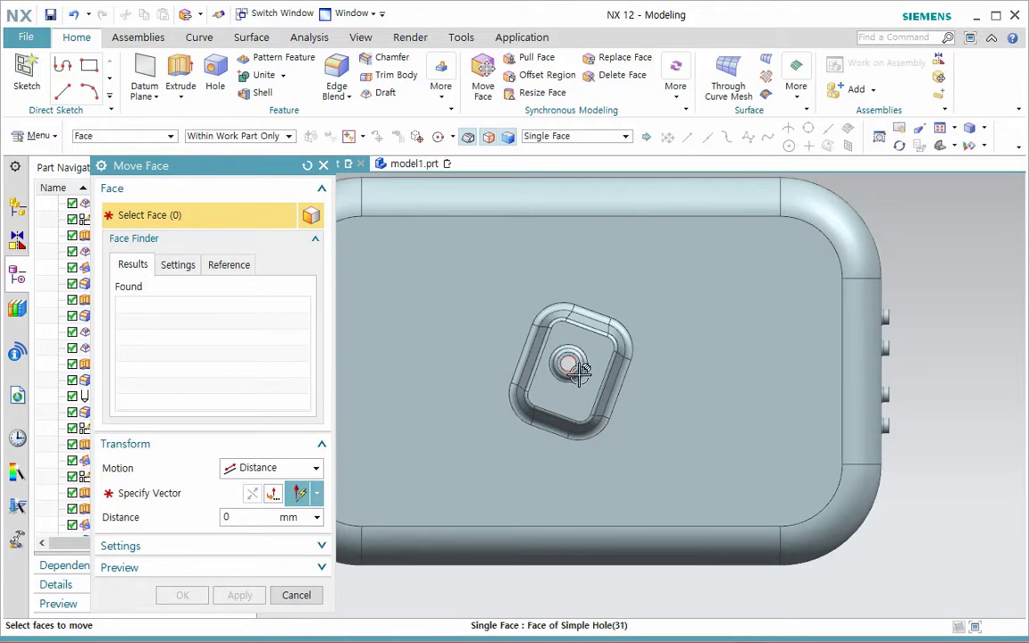
{"action": "left_click_drag", "start_coordinate": [568, 362], "coordinate": [636, 442]}
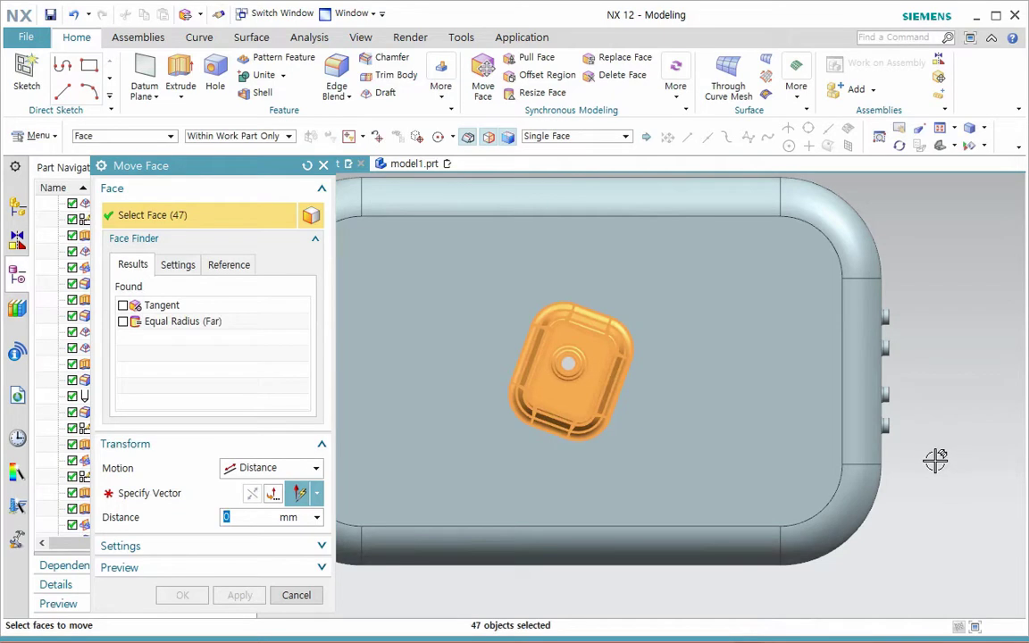
{"action": "scroll", "coordinate": [935, 459], "scroll_direction": "down", "scroll_amount": 3}
{"action": "middle_click_drag", "start_coordinate": [688, 568], "coordinate": [650, 542]}
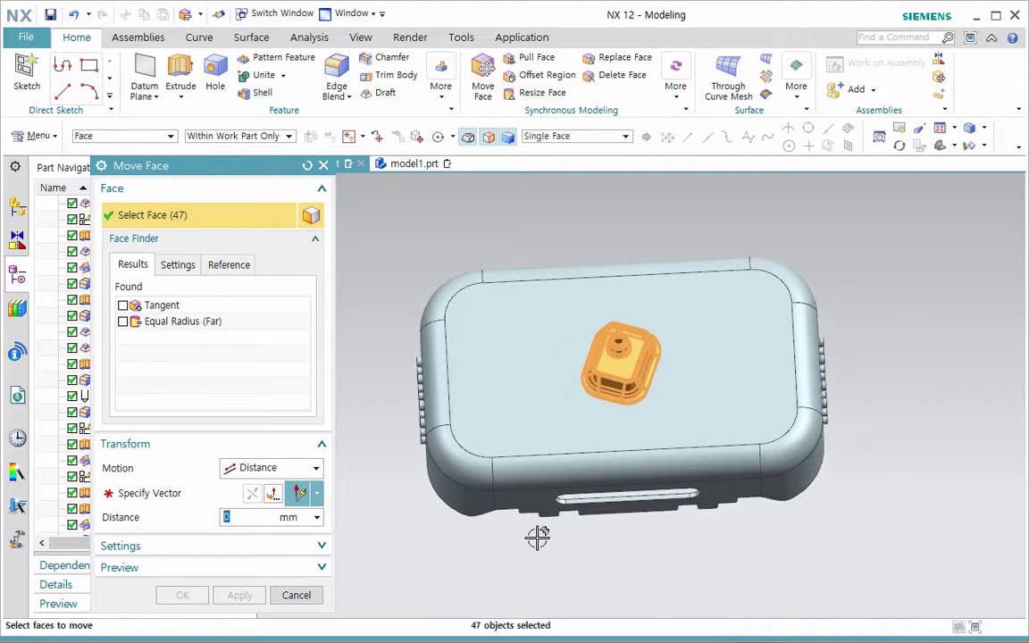
{"action": "left_click", "coordinate": [314, 593]}
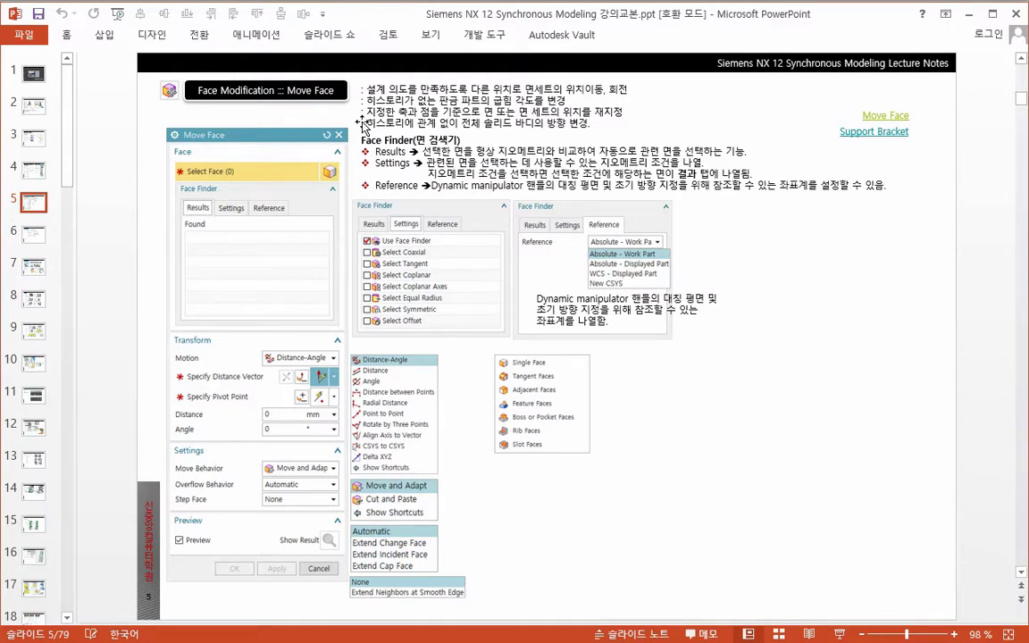
Step: Switch to the PowerPoint lecture notes and show slide 6 on the methods for selecting faces and edges
{"action": "left_click", "coordinate": [27, 234]}
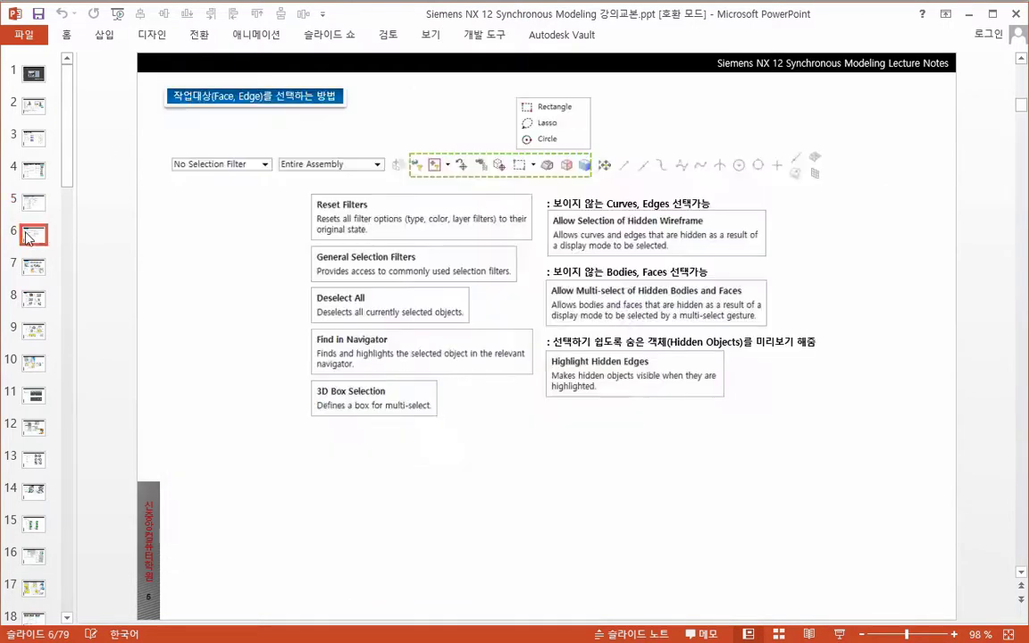